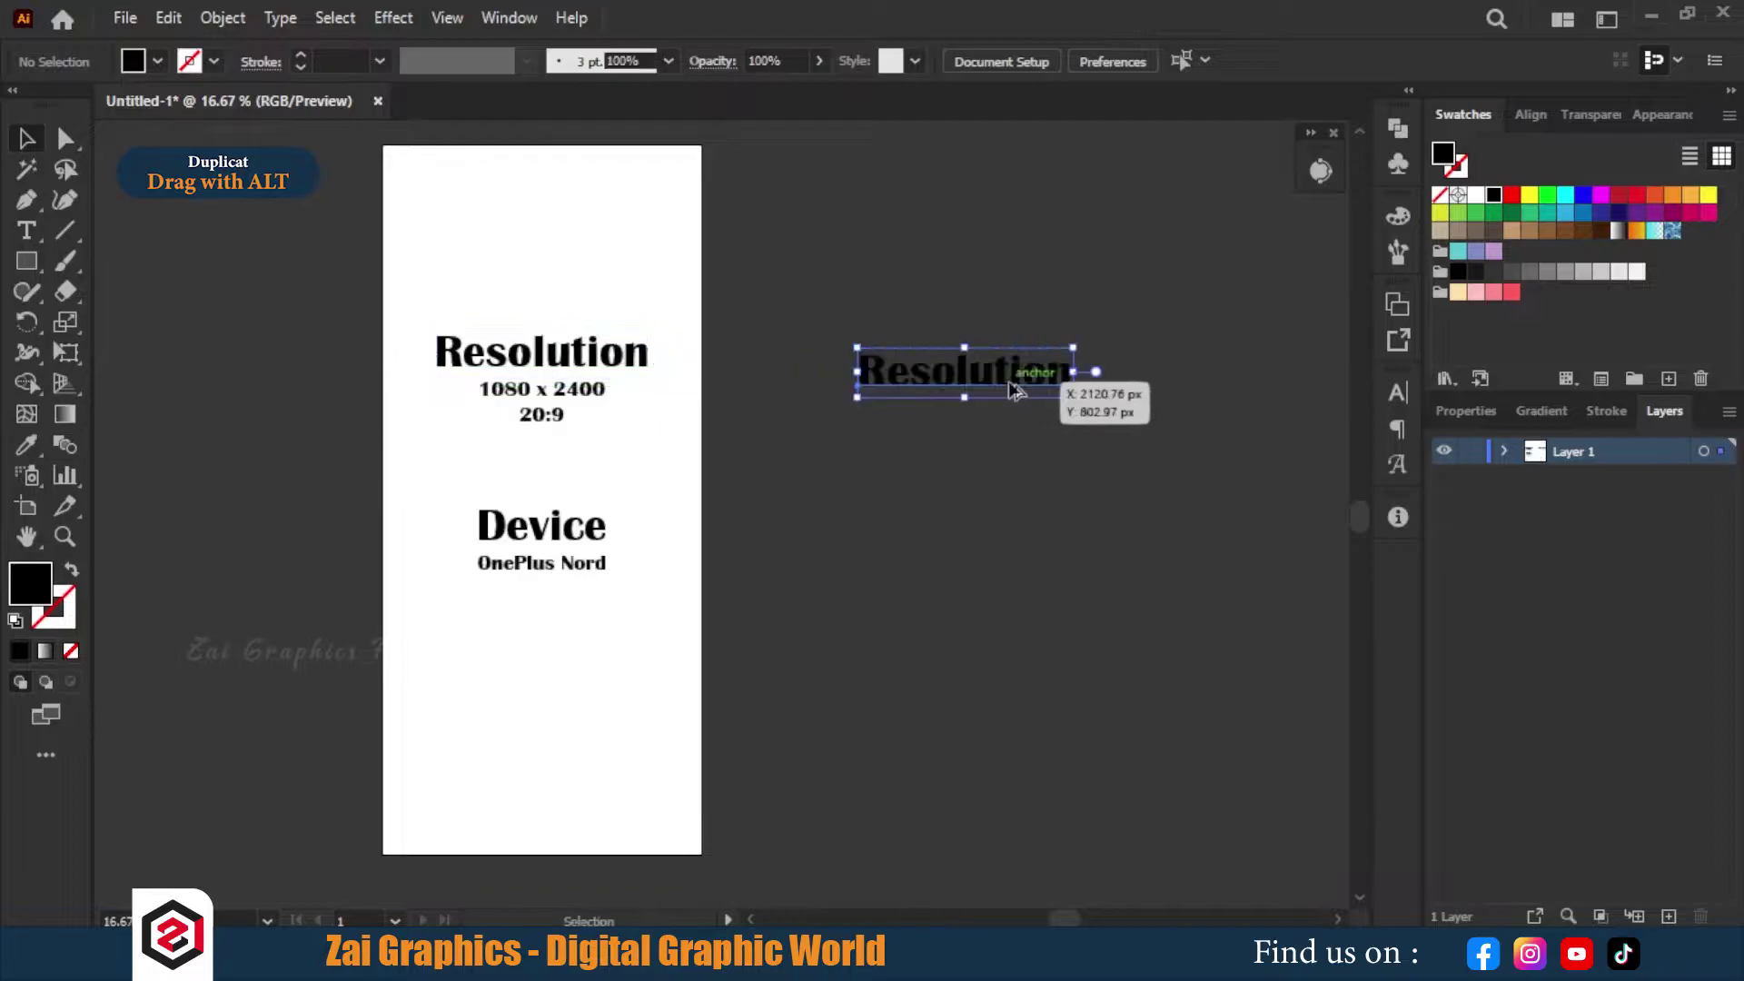
# Replace the duplicated "Resolution" text beside the artboard with "NEVER"
pyautogui.press('t')
pyautogui.doubleClick(996, 382)
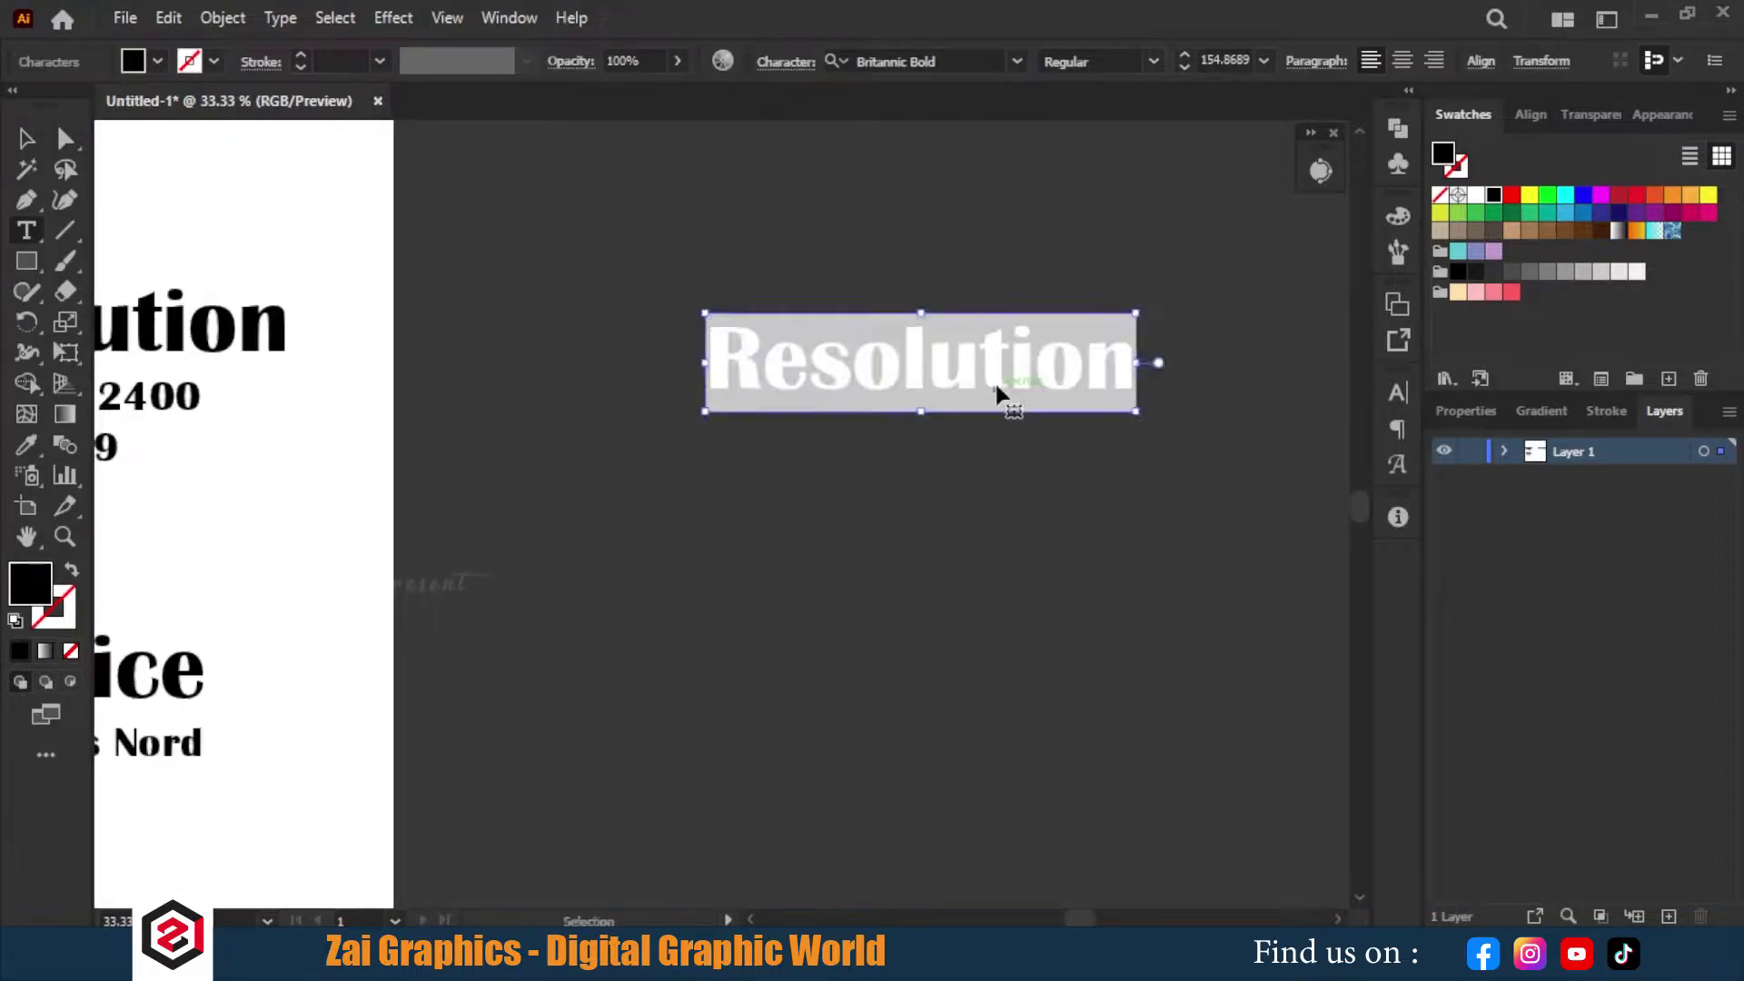
pyautogui.write('NEVER')
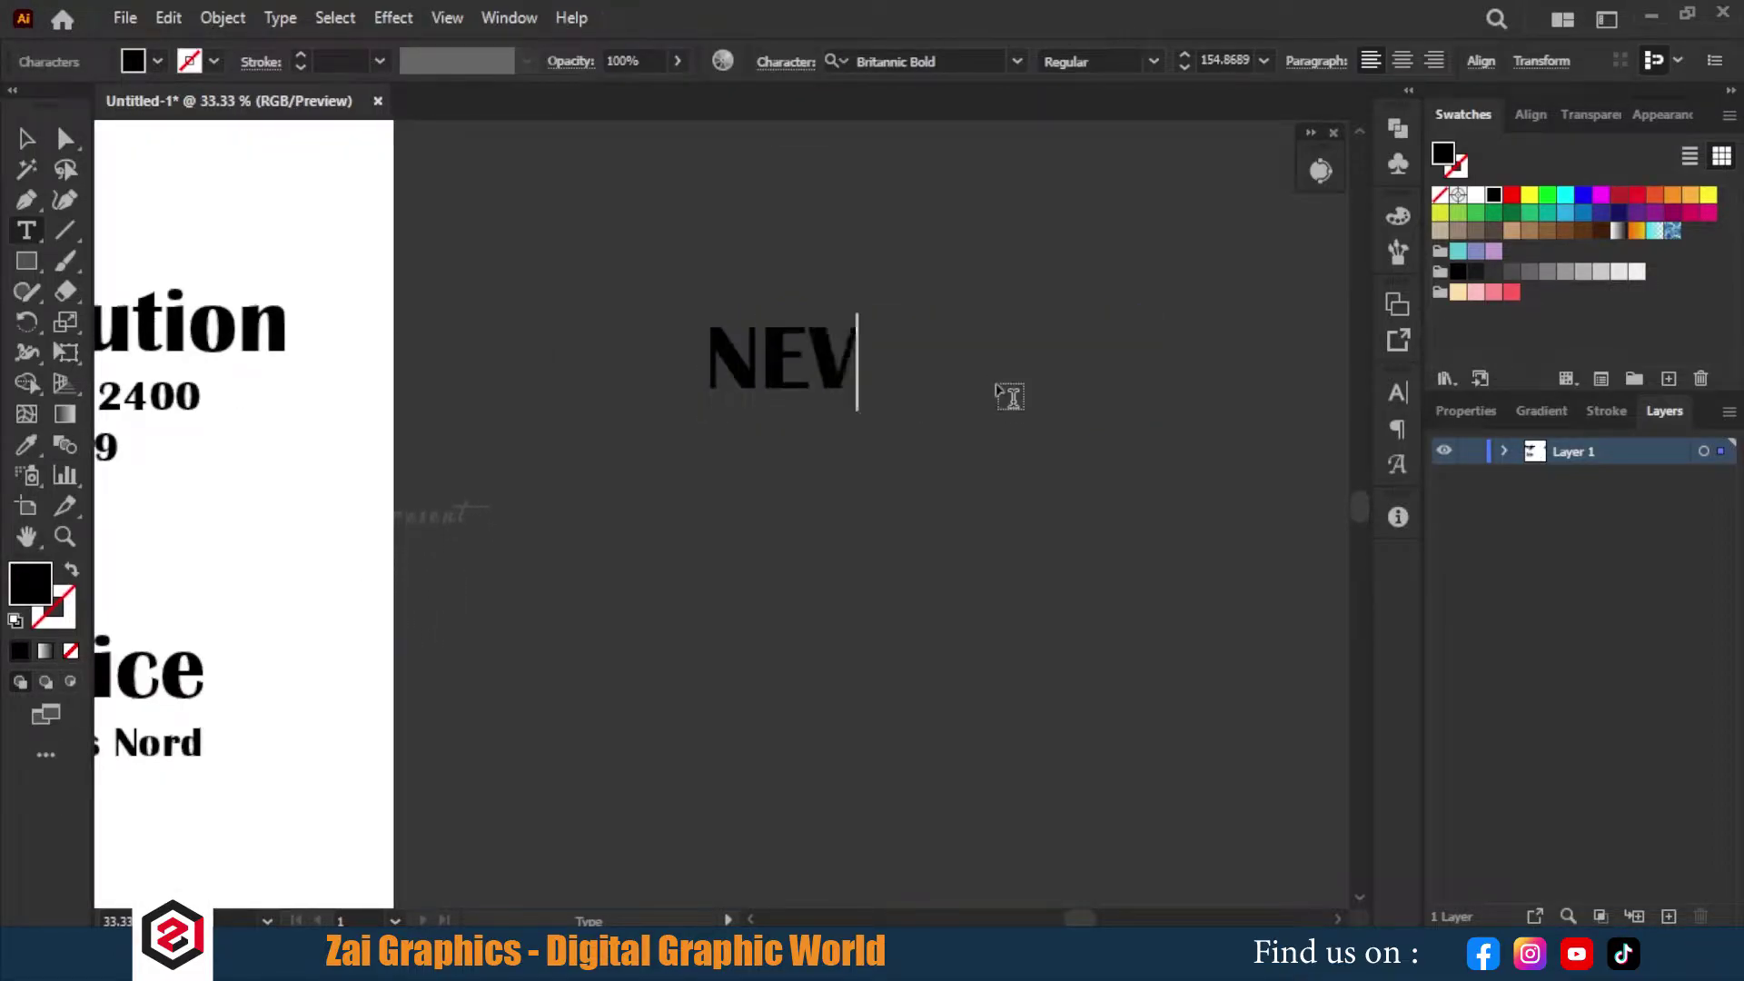
pyautogui.click(28, 141)
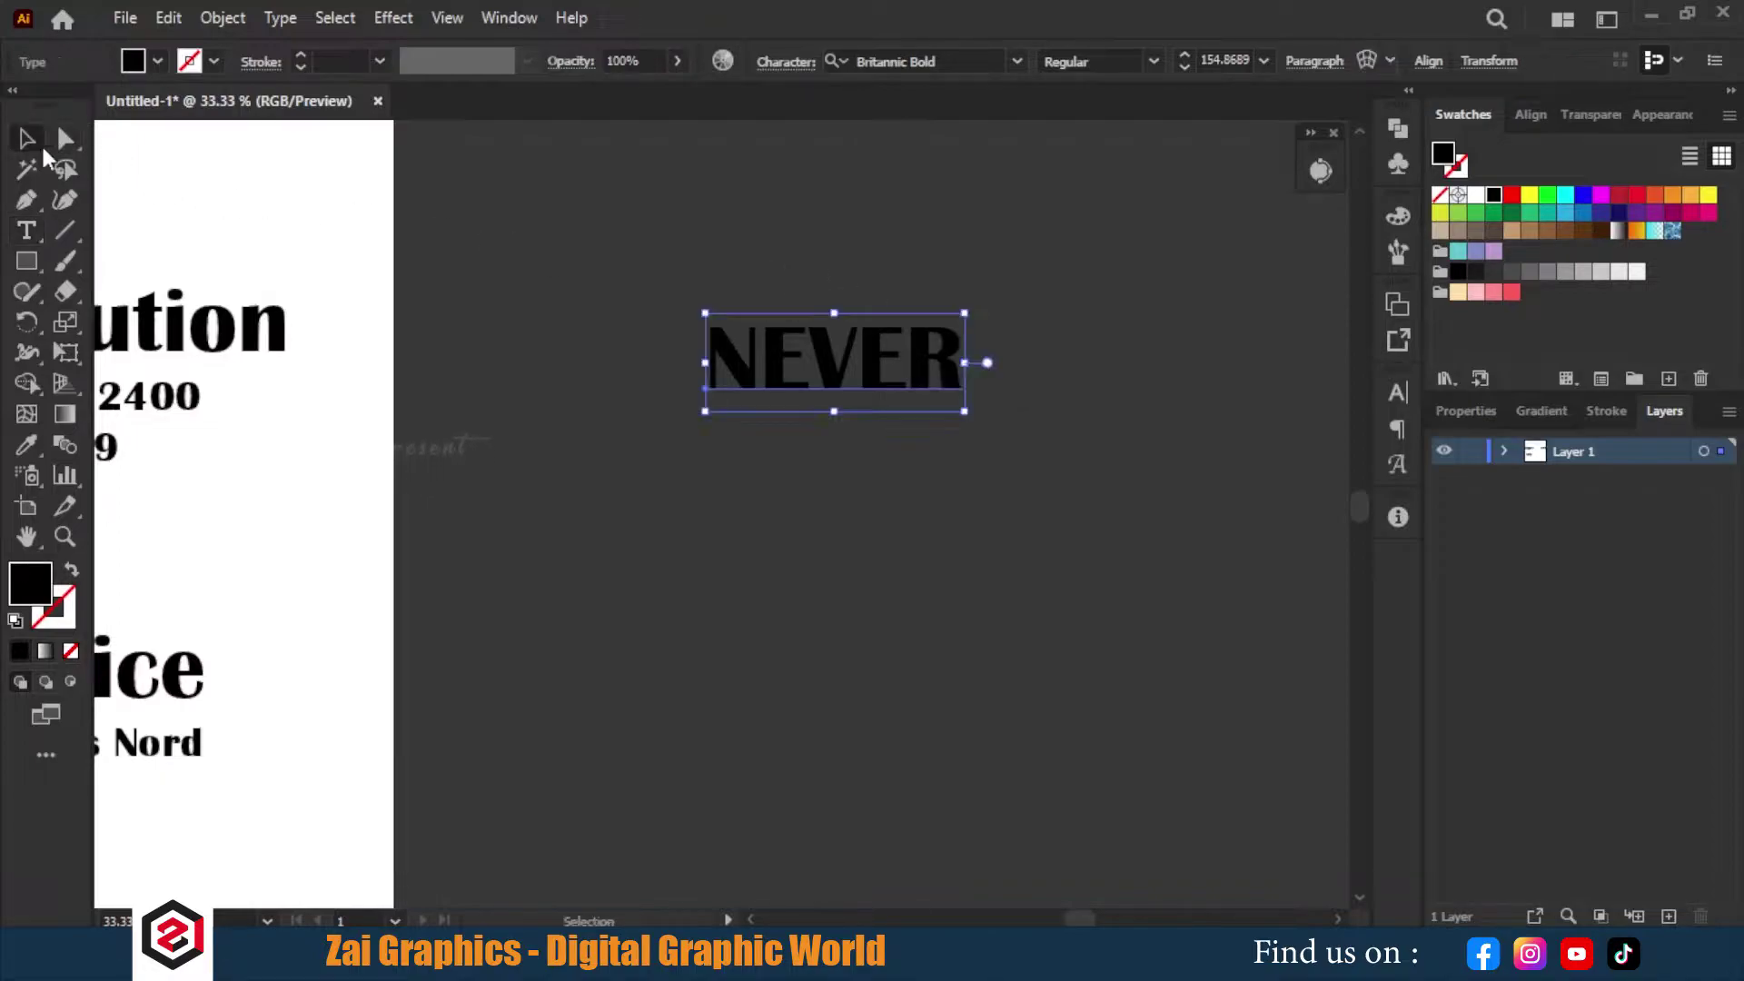
# Duplicate the "NEVER" text directly below itself and change the copy's wording to "SETTLE"
pyautogui.moveTo(792, 391); pyautogui.dragTo(792, 483)
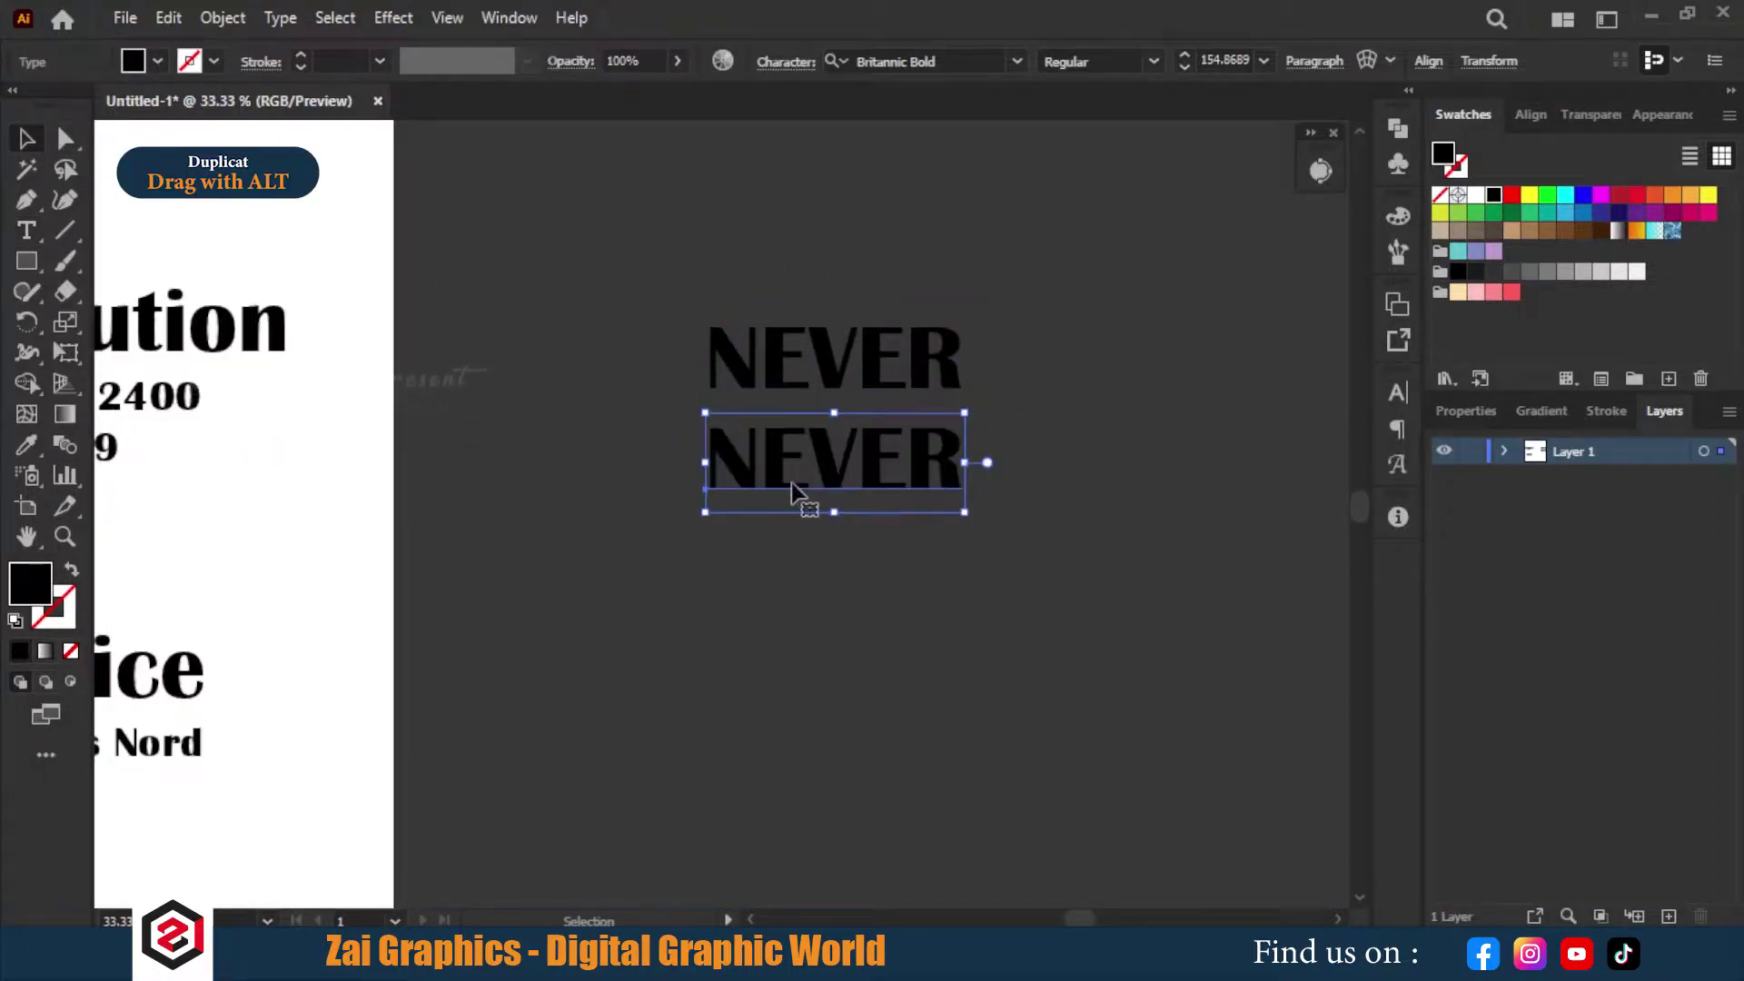
pyautogui.doubleClick(790, 485)
pyautogui.doubleClick(790, 480)
pyautogui.write('sETT')
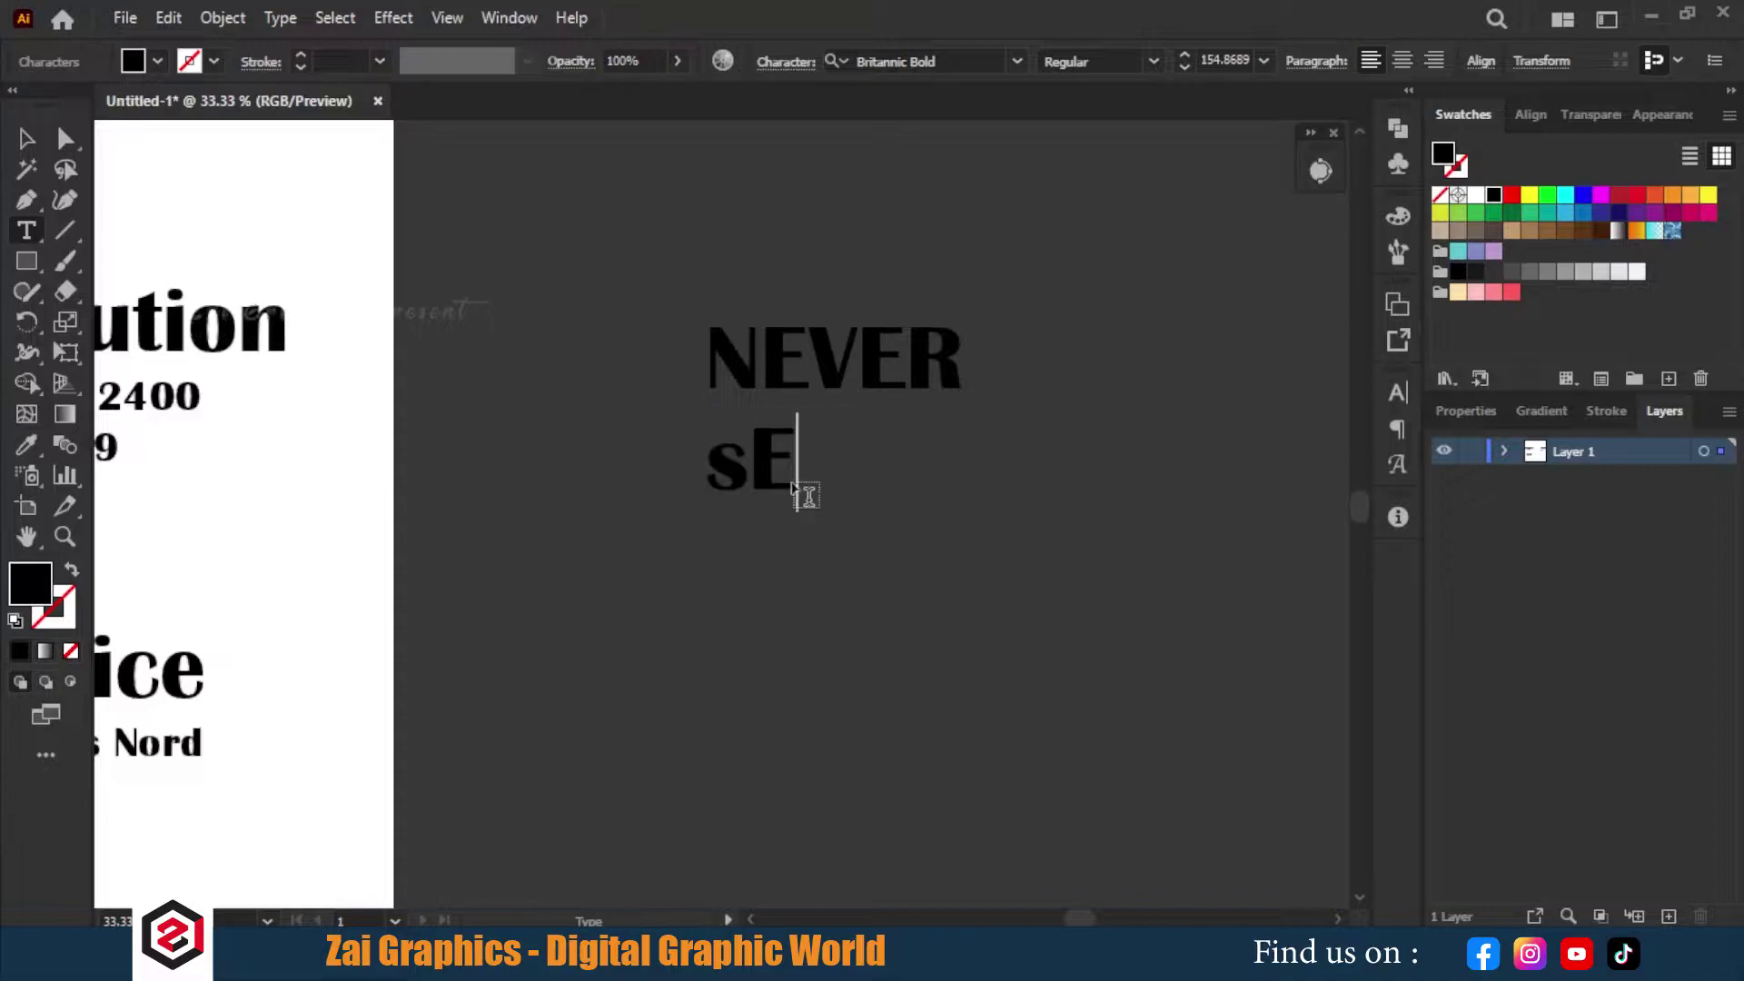
pyautogui.press('BackSpace')
pyautogui.press('BackSpace')
pyautogui.press('BackSpace')
pyautogui.press('BackSpace')
pyautogui.write('SETTLE')
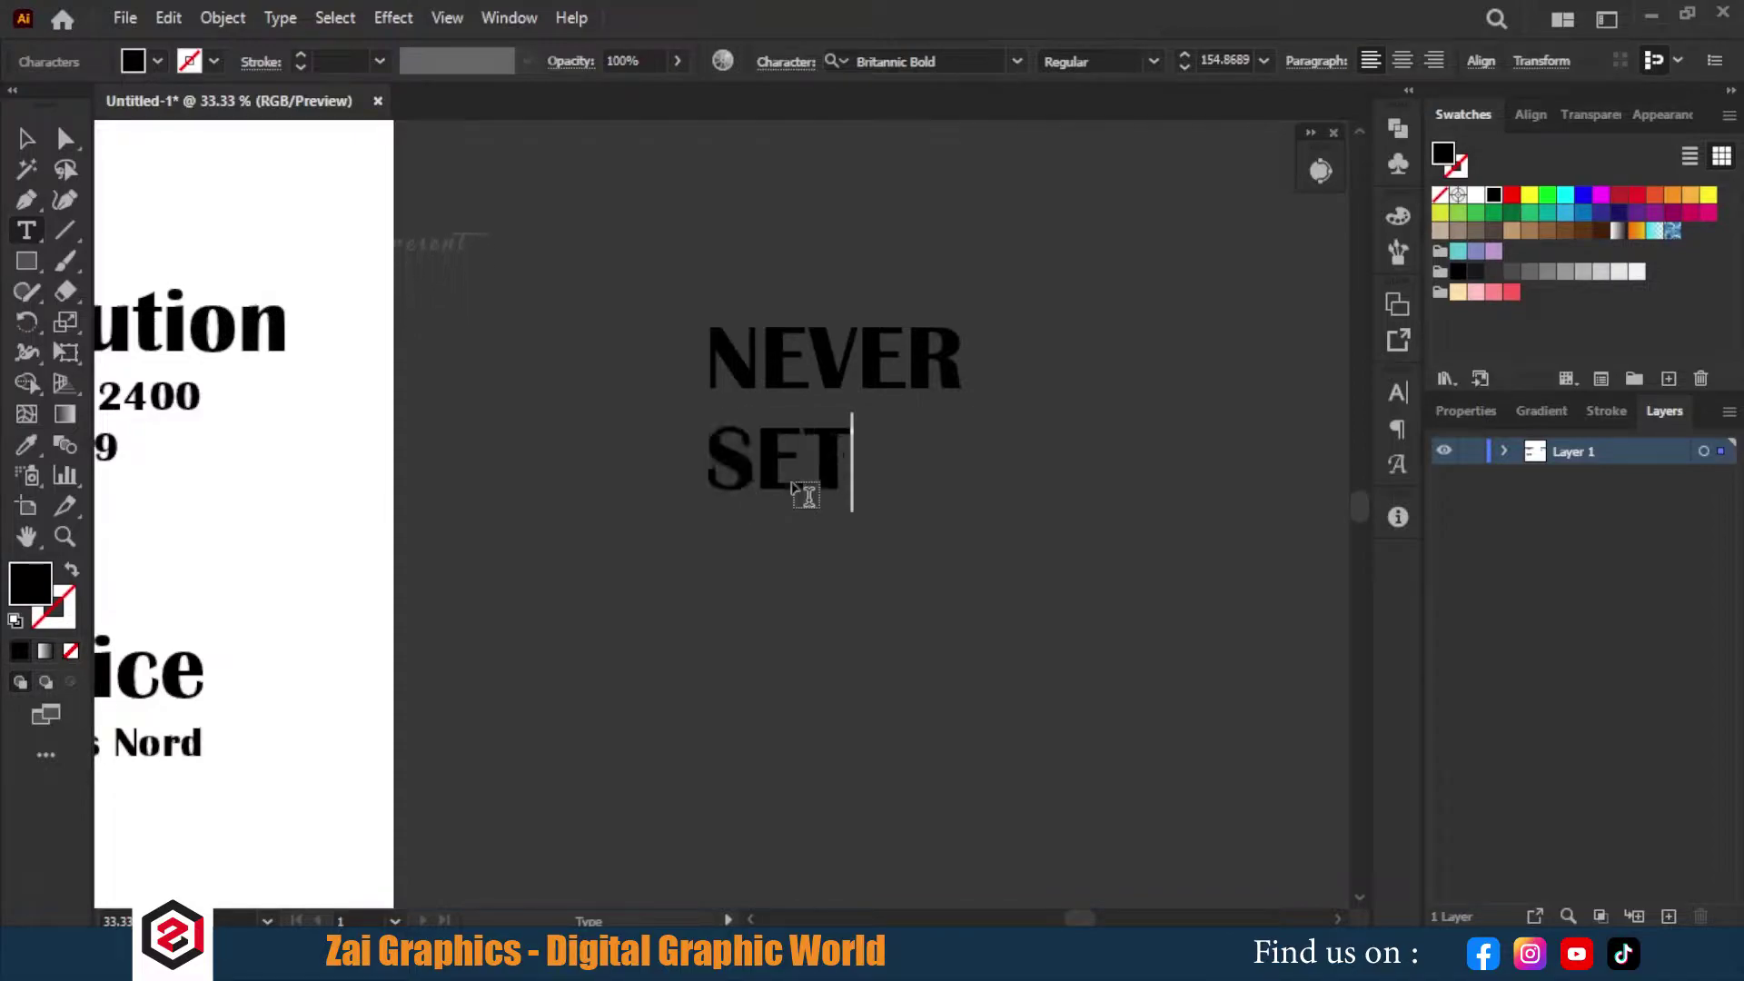
pyautogui.click(26, 138)
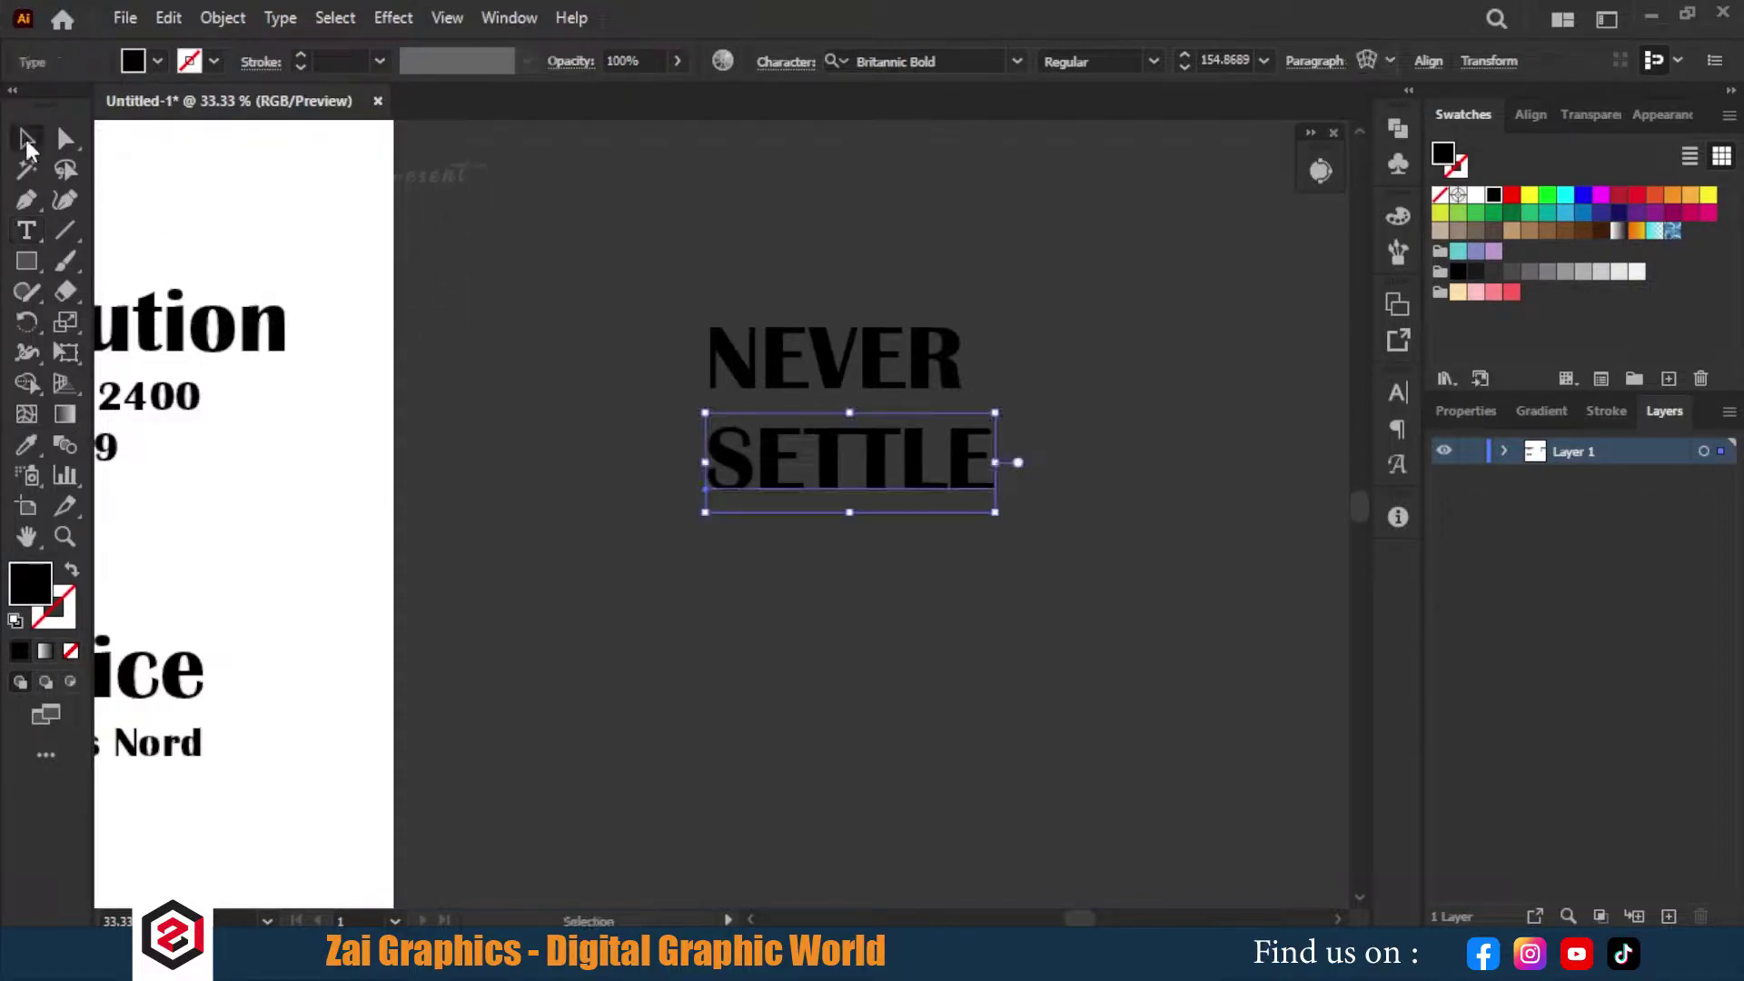
# Scale "SETTLE" down to the width of "NEVER" and draw a matching-width black bar about 430 x 49 px beneath it
pyautogui.moveTo(995, 514); pyautogui.dragTo(881, 453)
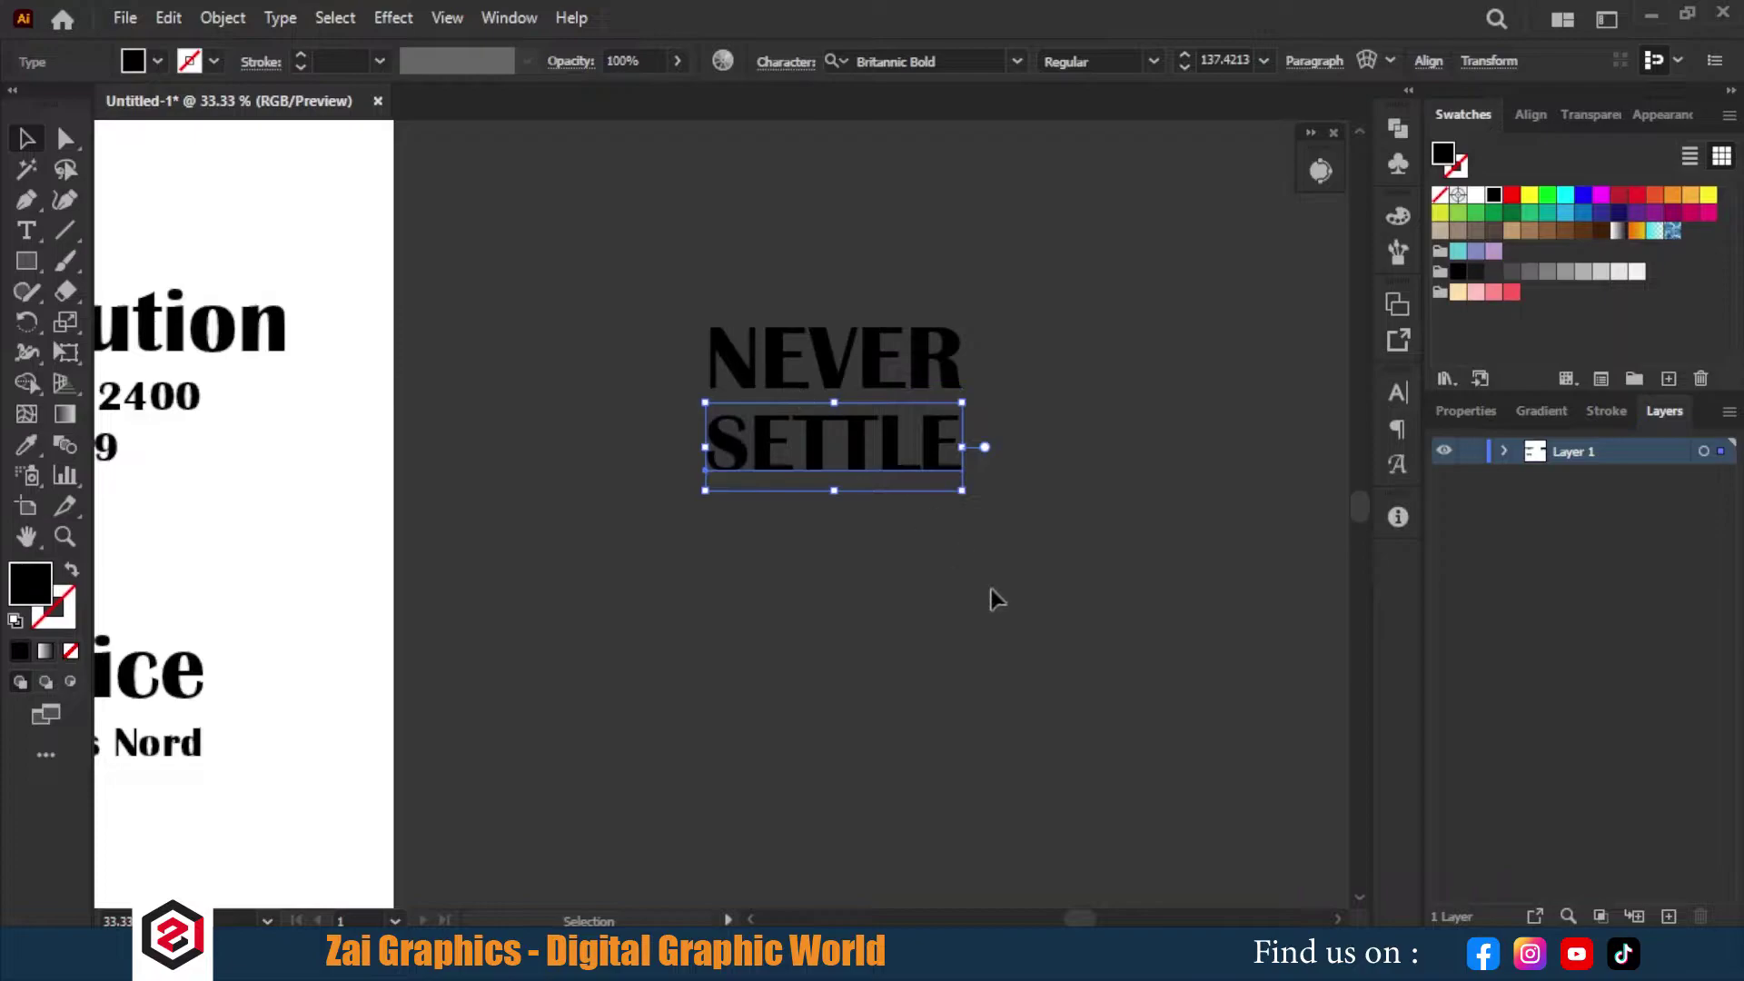
pyautogui.click(857, 584)
pyautogui.scroll(2, 857, 584)
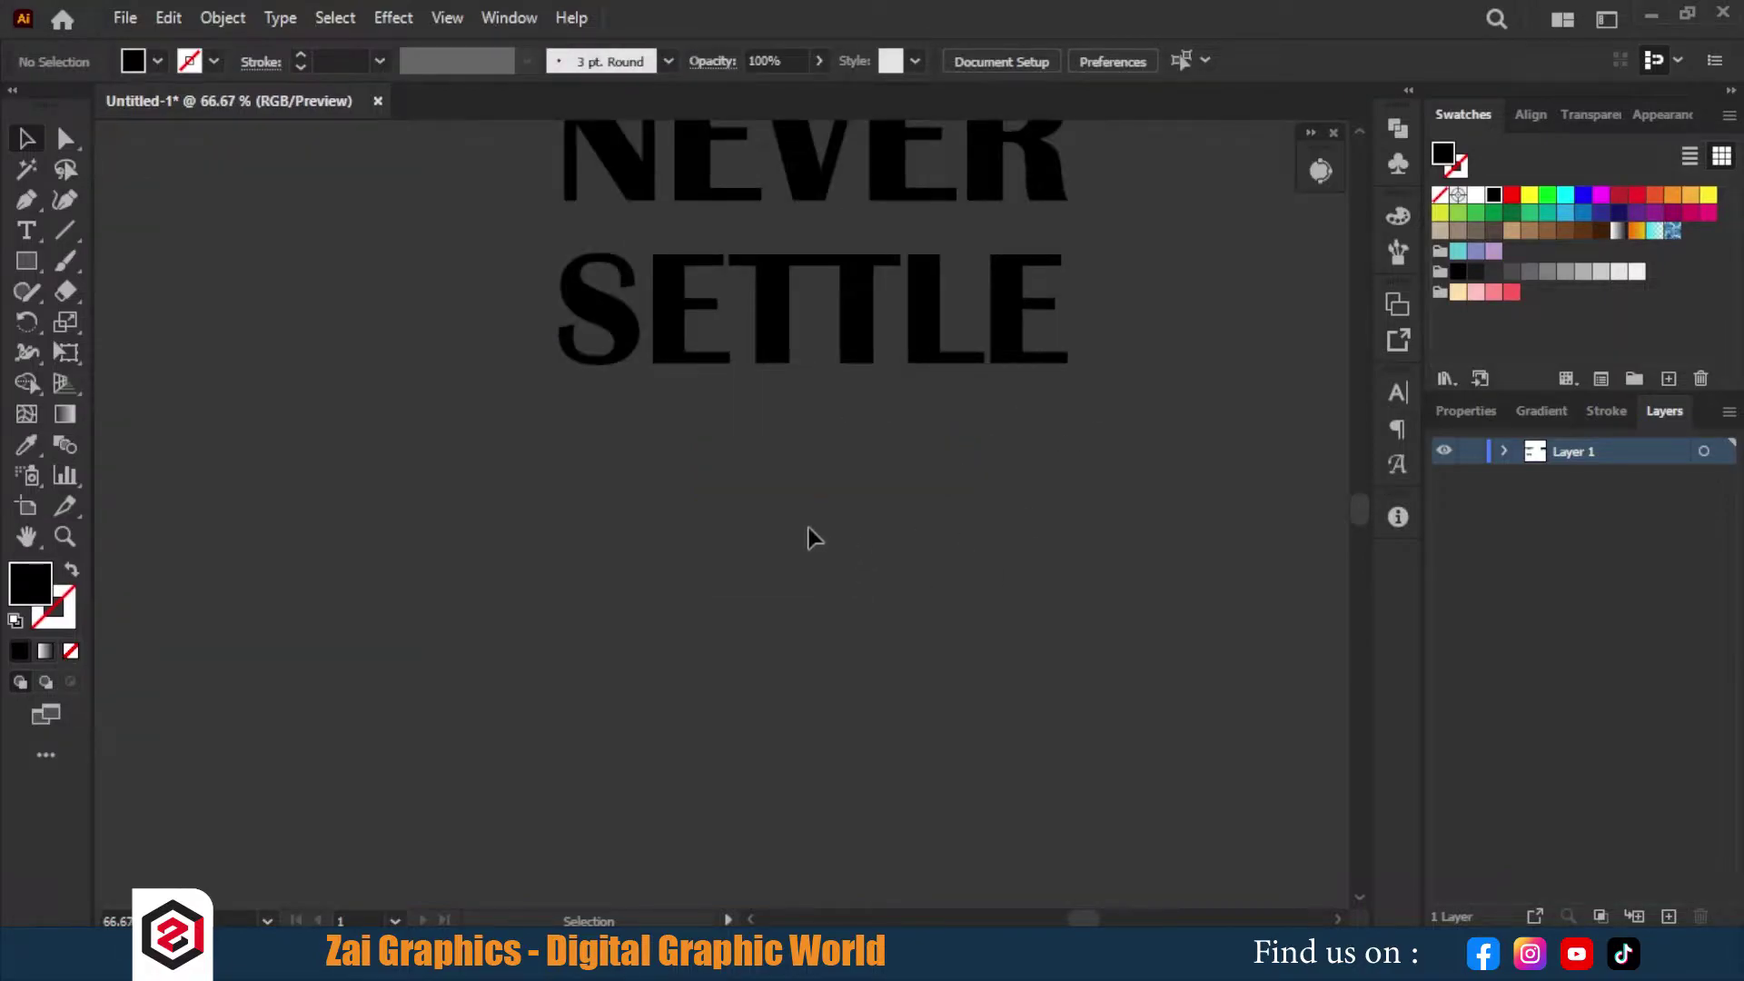
pyautogui.press('m')
pyautogui.moveTo(561, 416); pyautogui.dragTo(1069, 473)
# Add the text "Designed by Zai Graphics" on the black bar in white 24 pt Geovana
pyautogui.press('t')
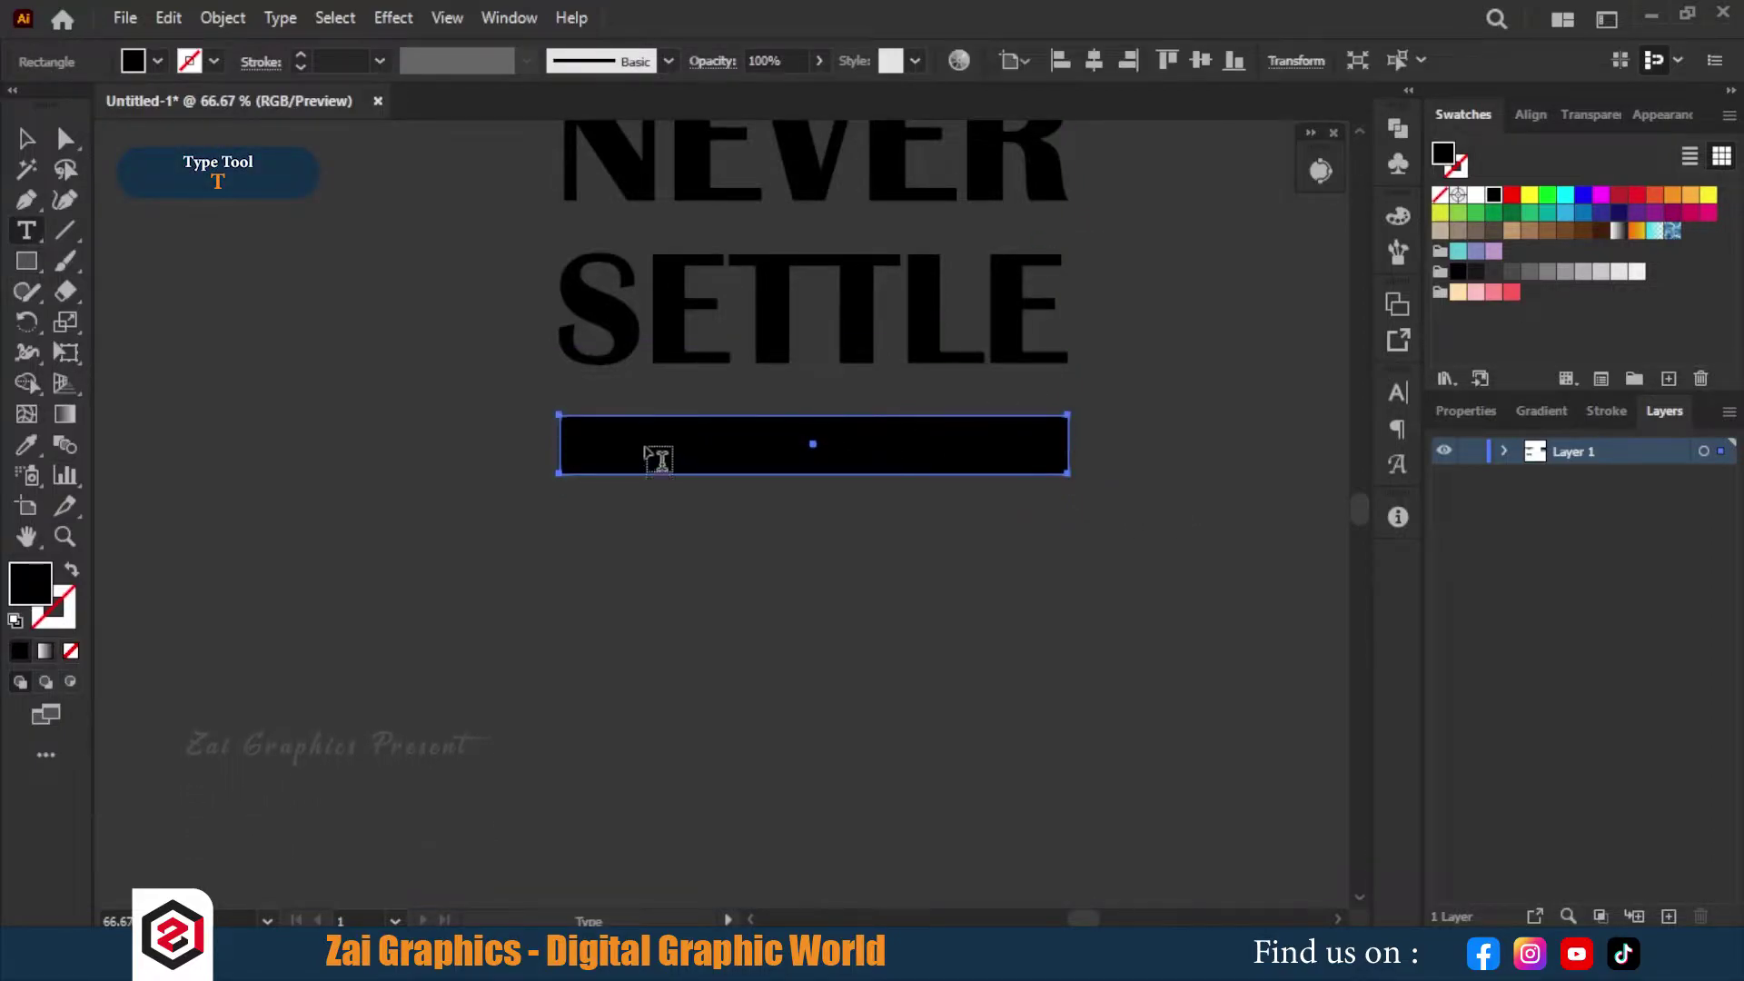
pyautogui.click(654, 455)
pyautogui.press('BackSpace')
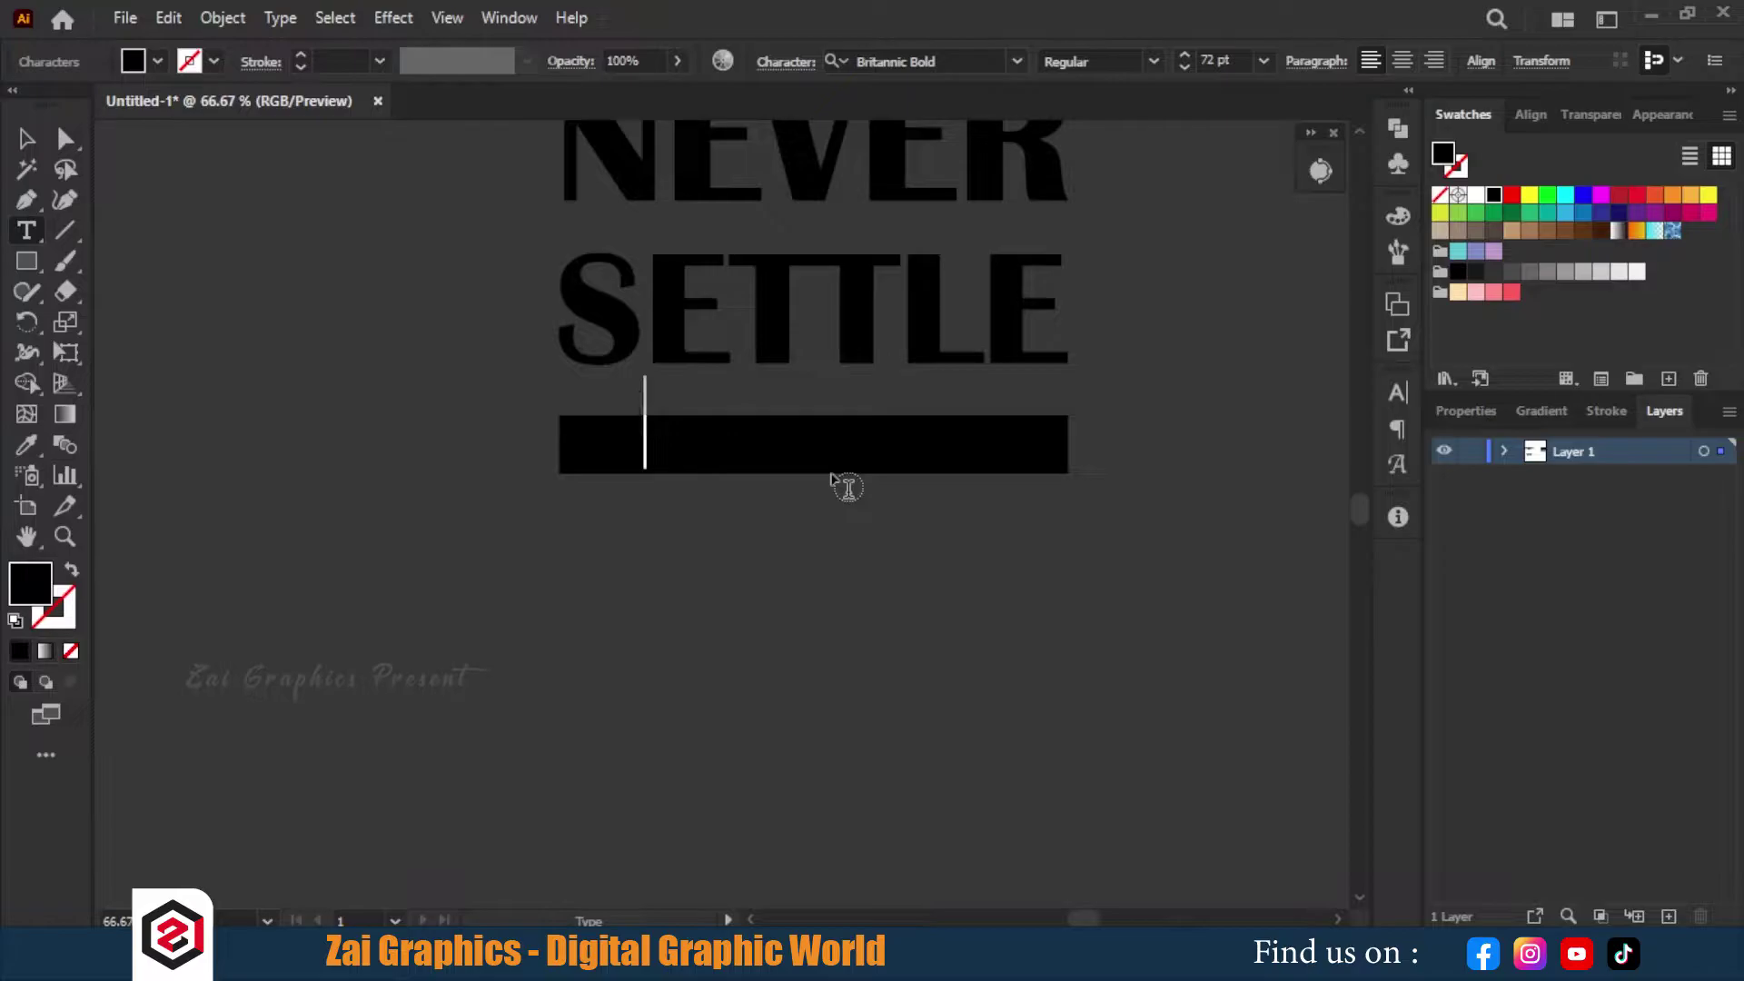
pyautogui.click(1476, 195)
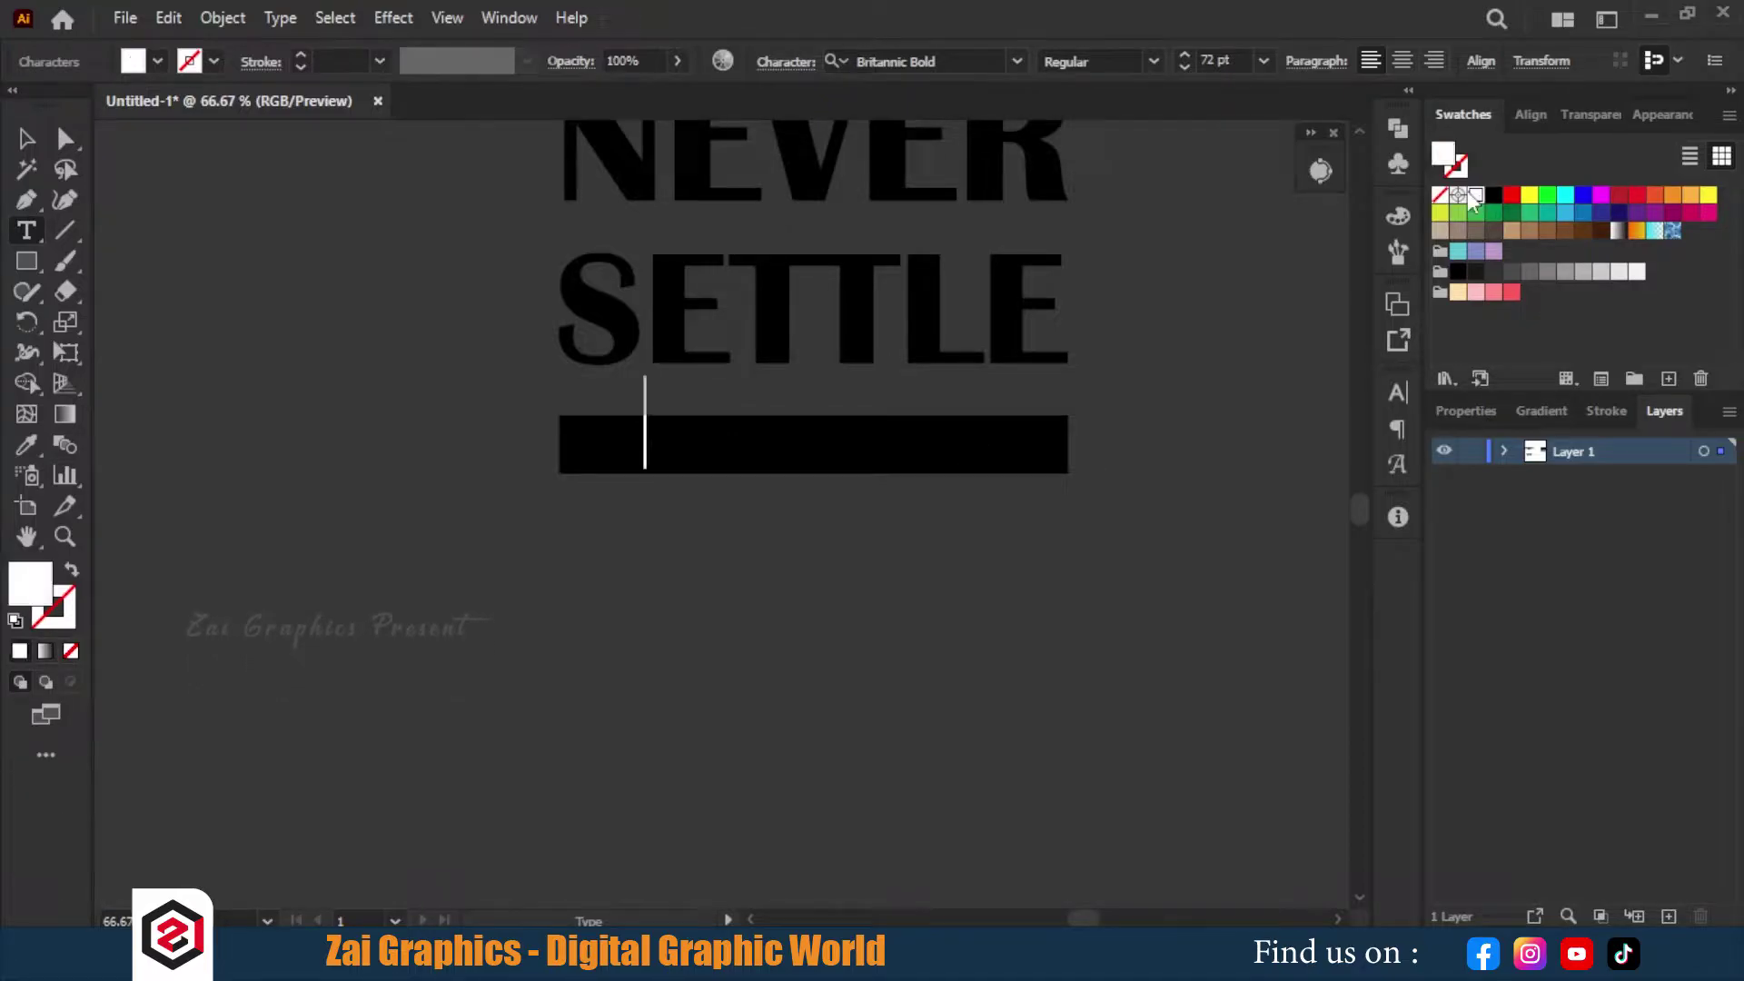
pyautogui.click(1263, 61)
pyautogui.click(1311, 403)
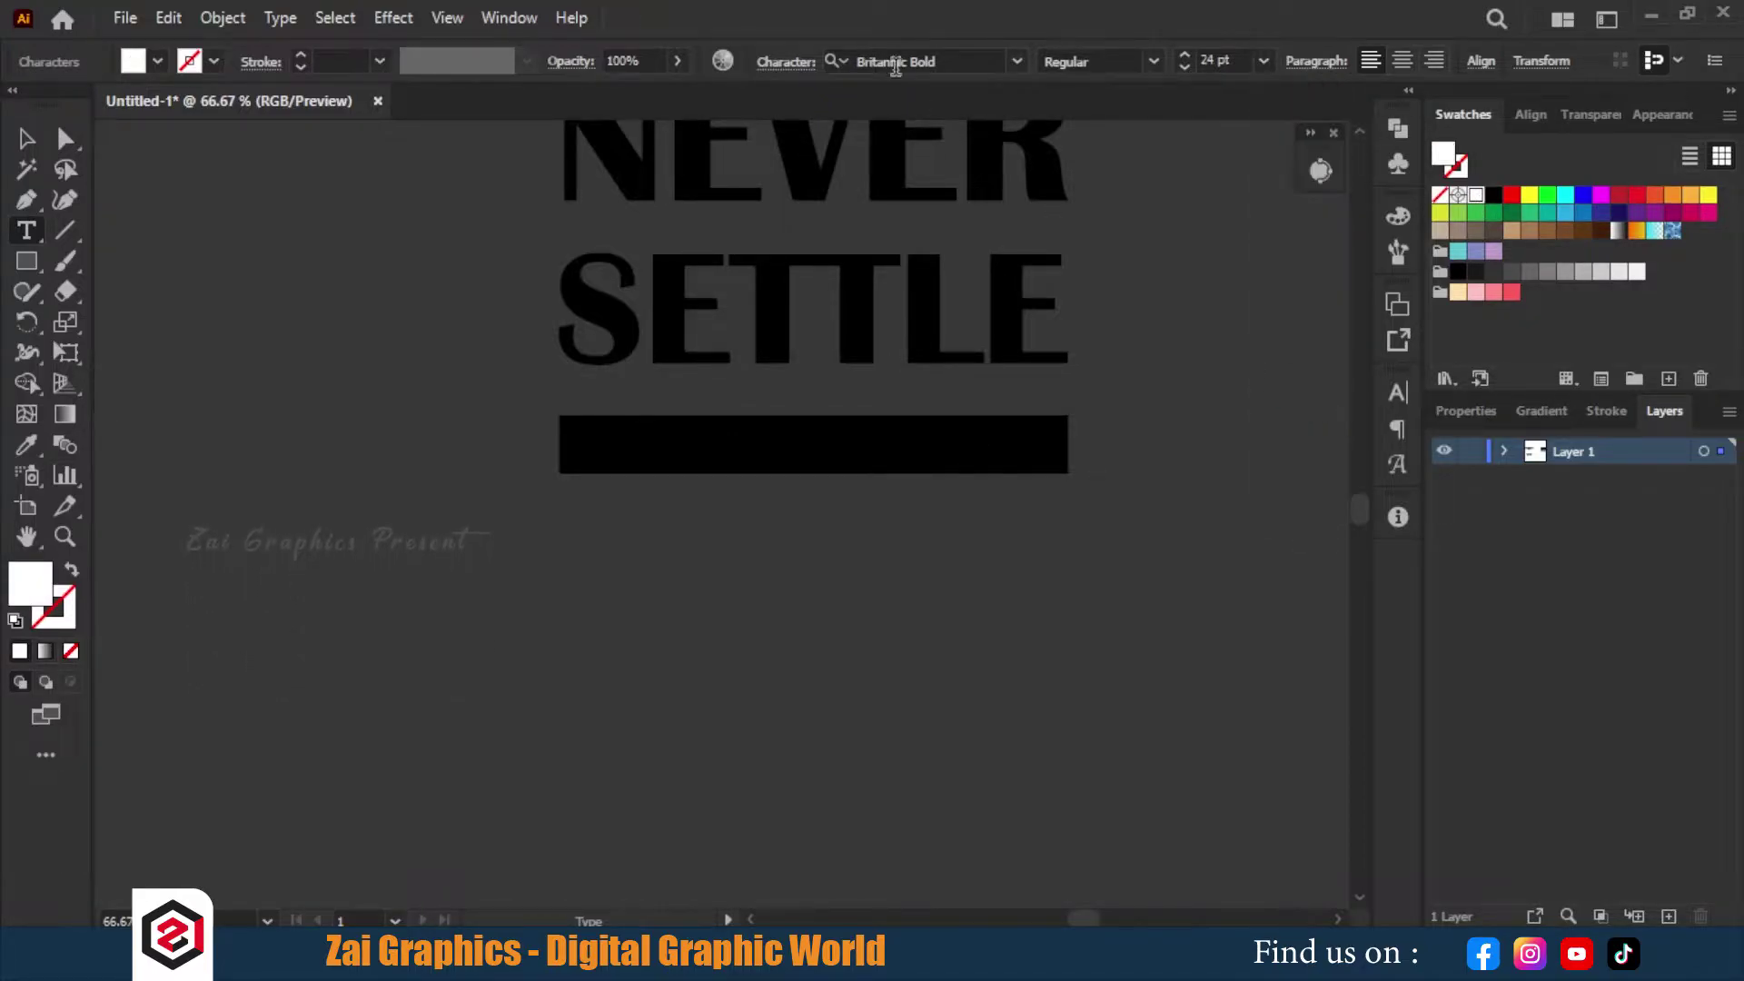
pyautogui.click(1014, 60)
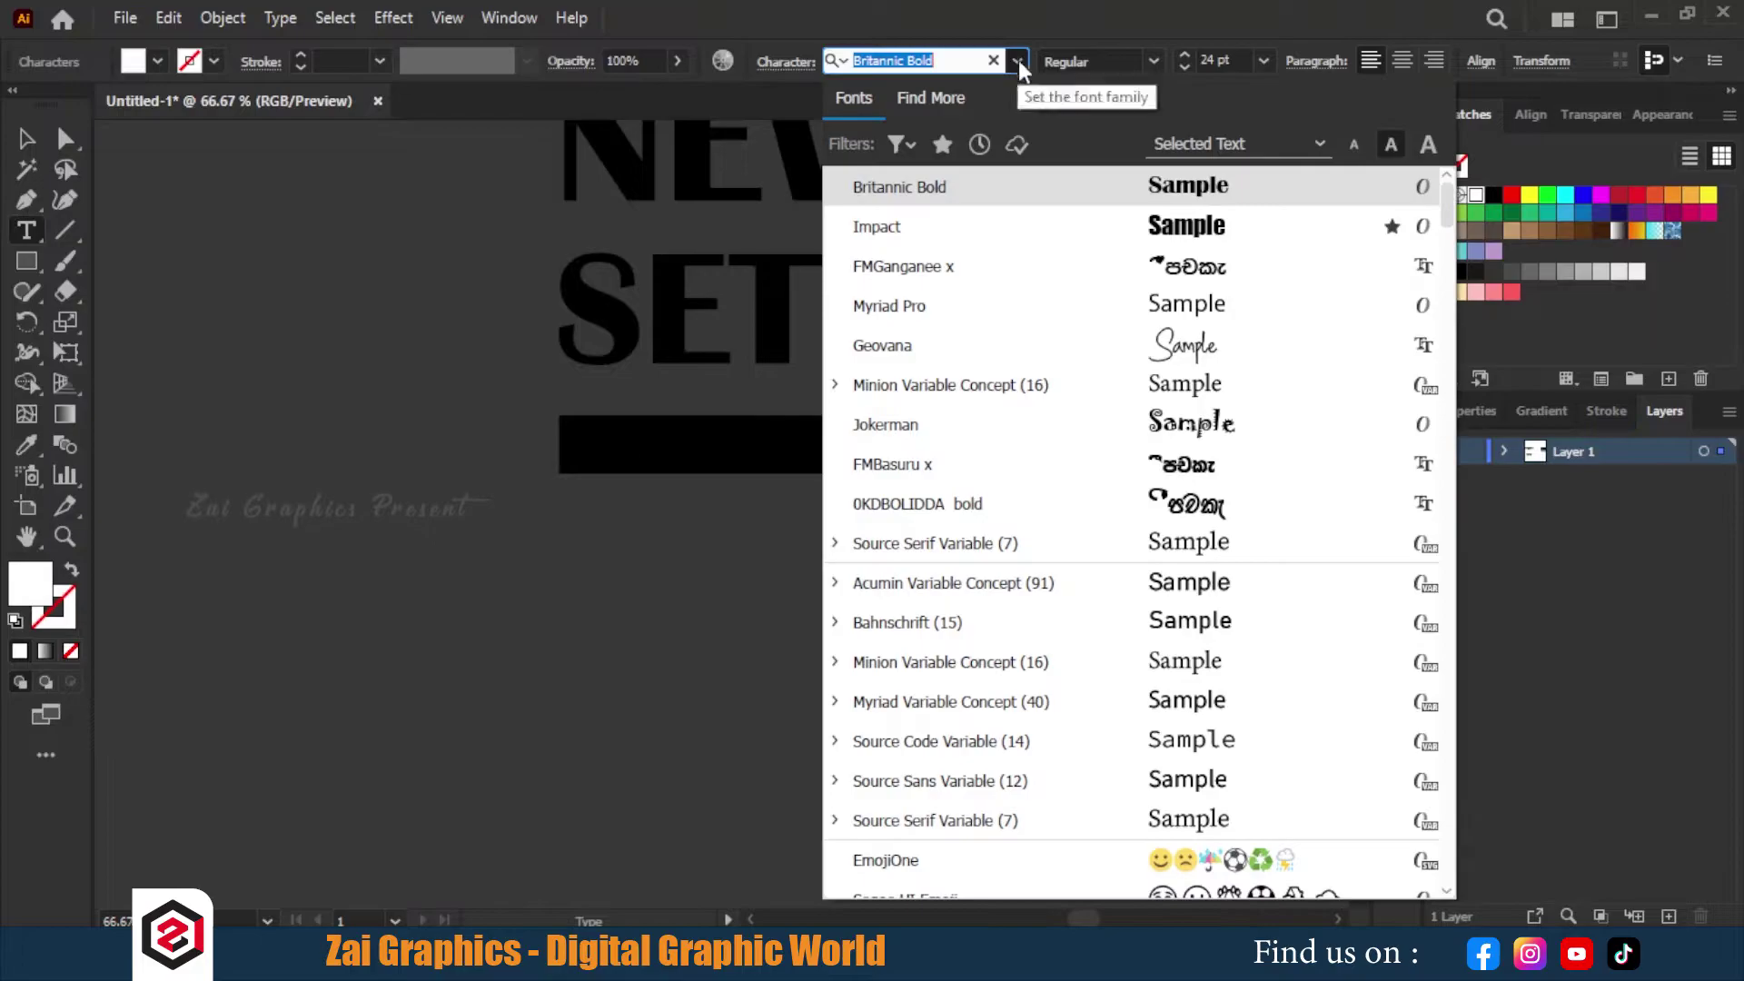
pyautogui.click(1250, 353)
pyautogui.write('Designed by Zai Graphics')
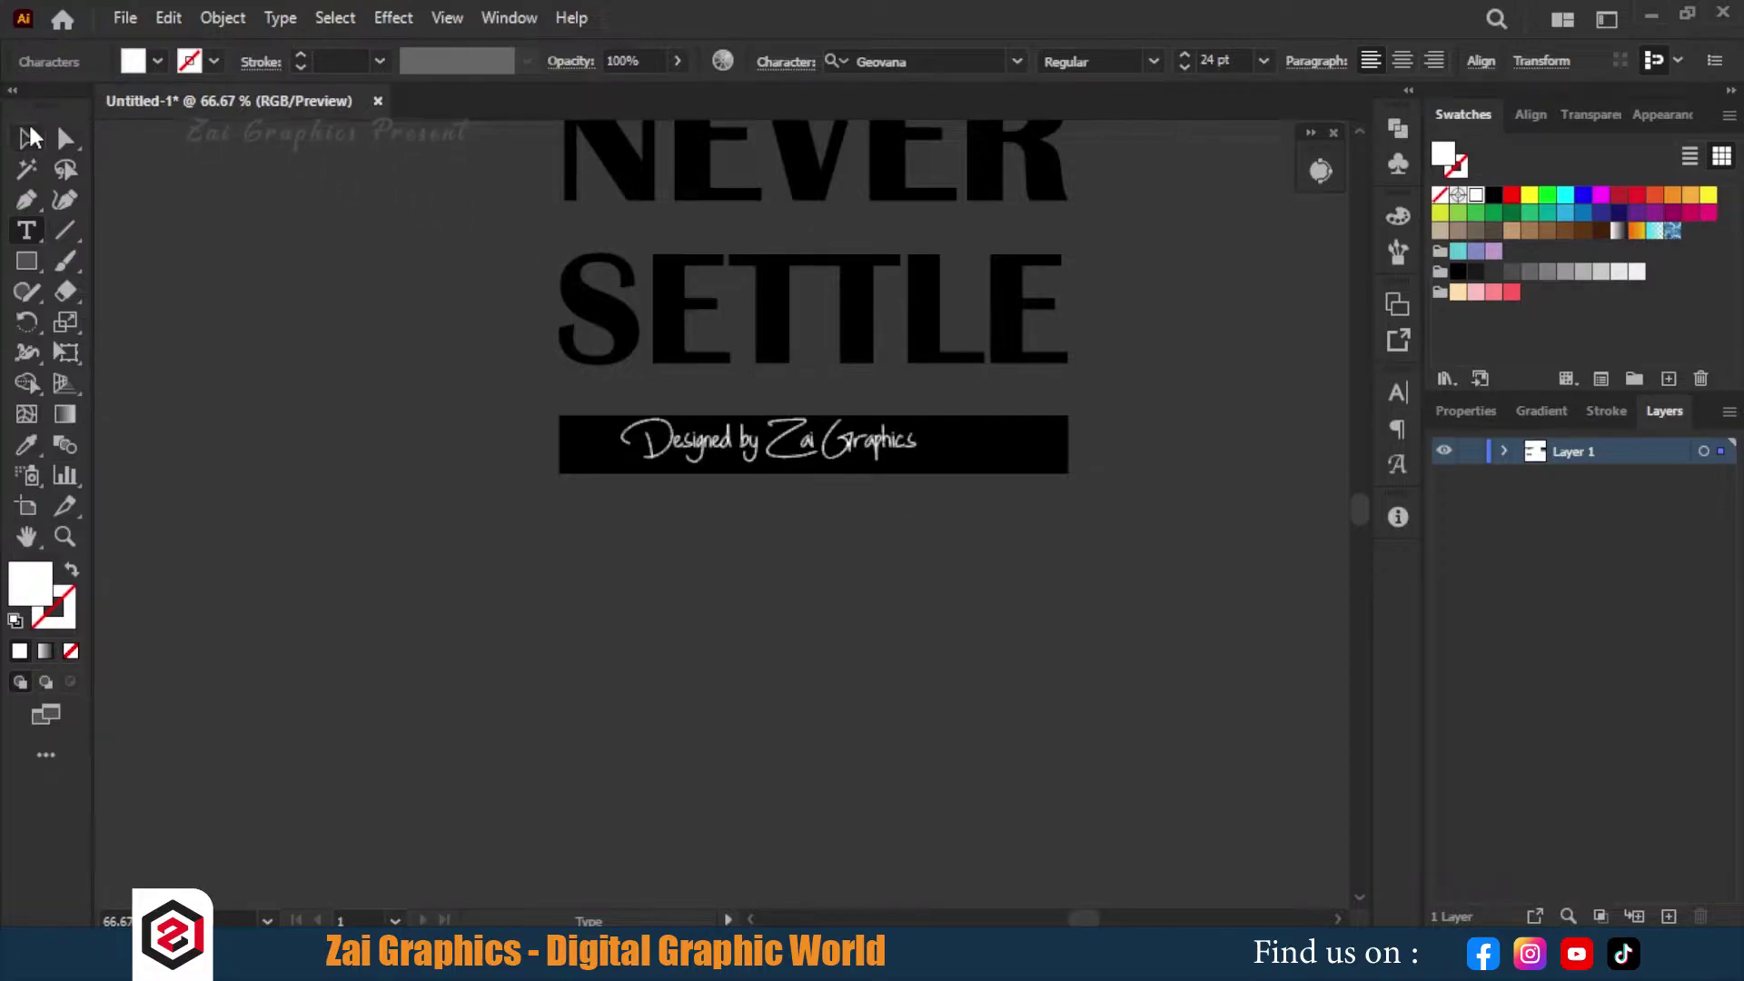
# Select both words, the bar and the signature text and align them on their horizontal centres
pyautogui.click(30, 136)
pyautogui.moveTo(436, 494); pyautogui.dragTo(718, 262)
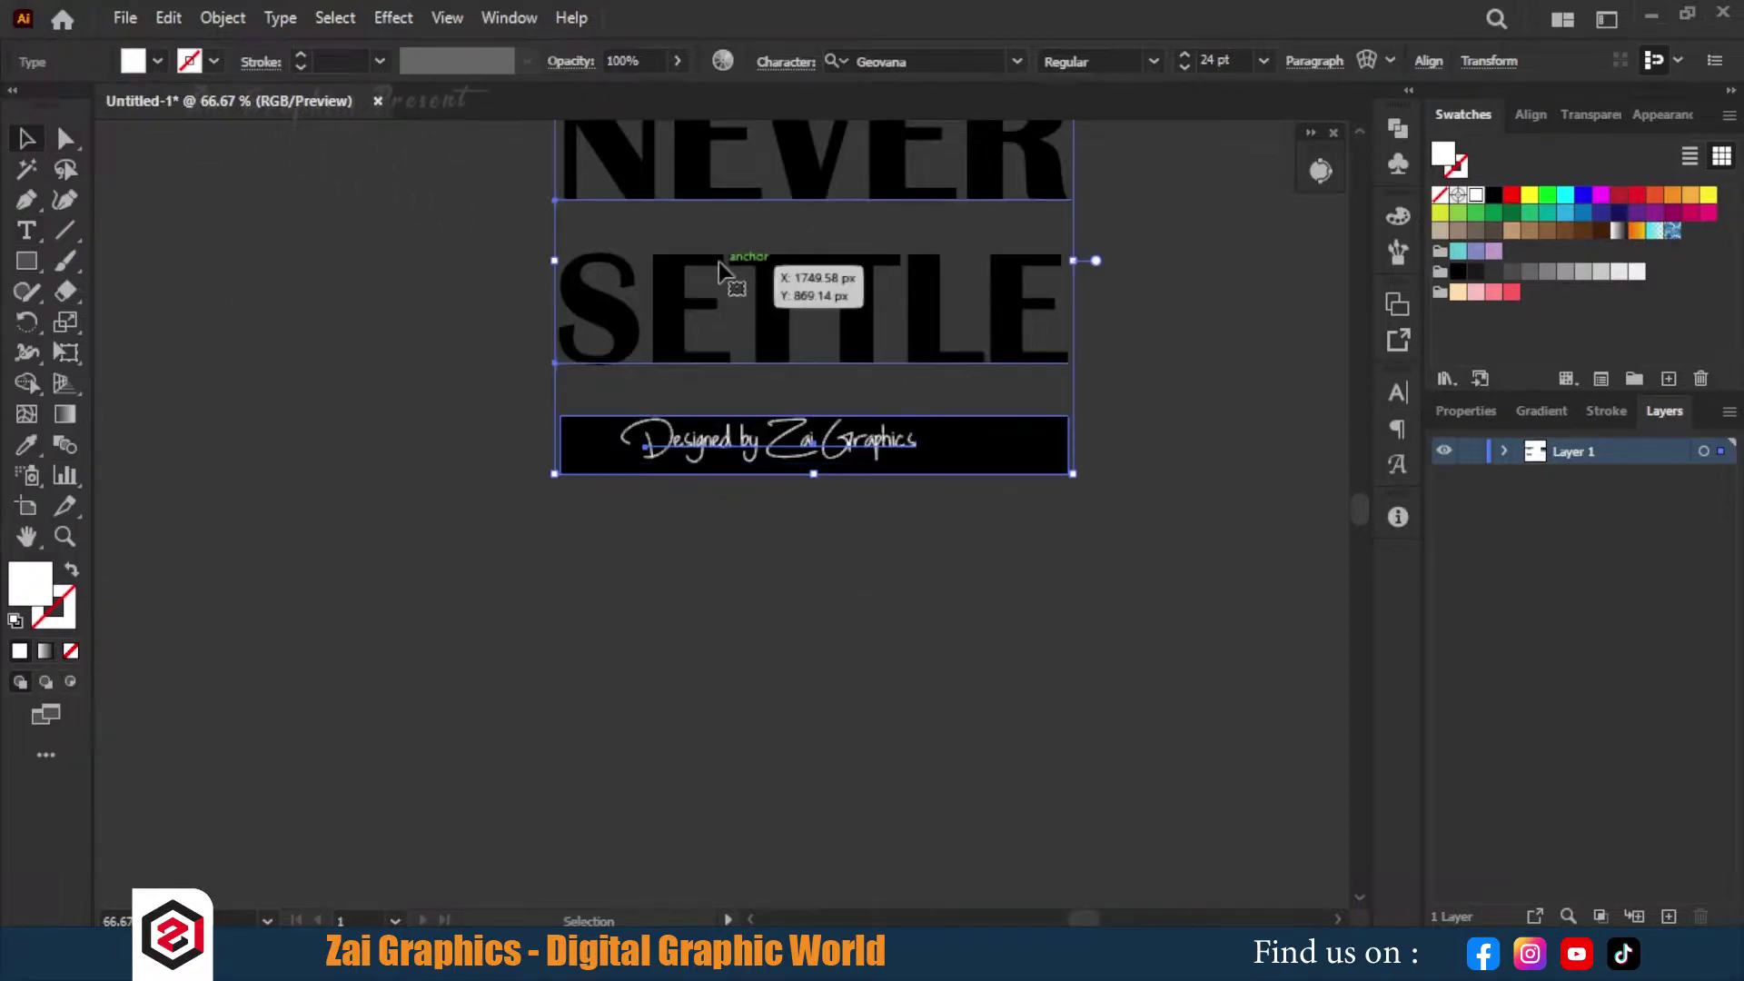
pyautogui.click(1534, 115)
pyautogui.click(1495, 183)
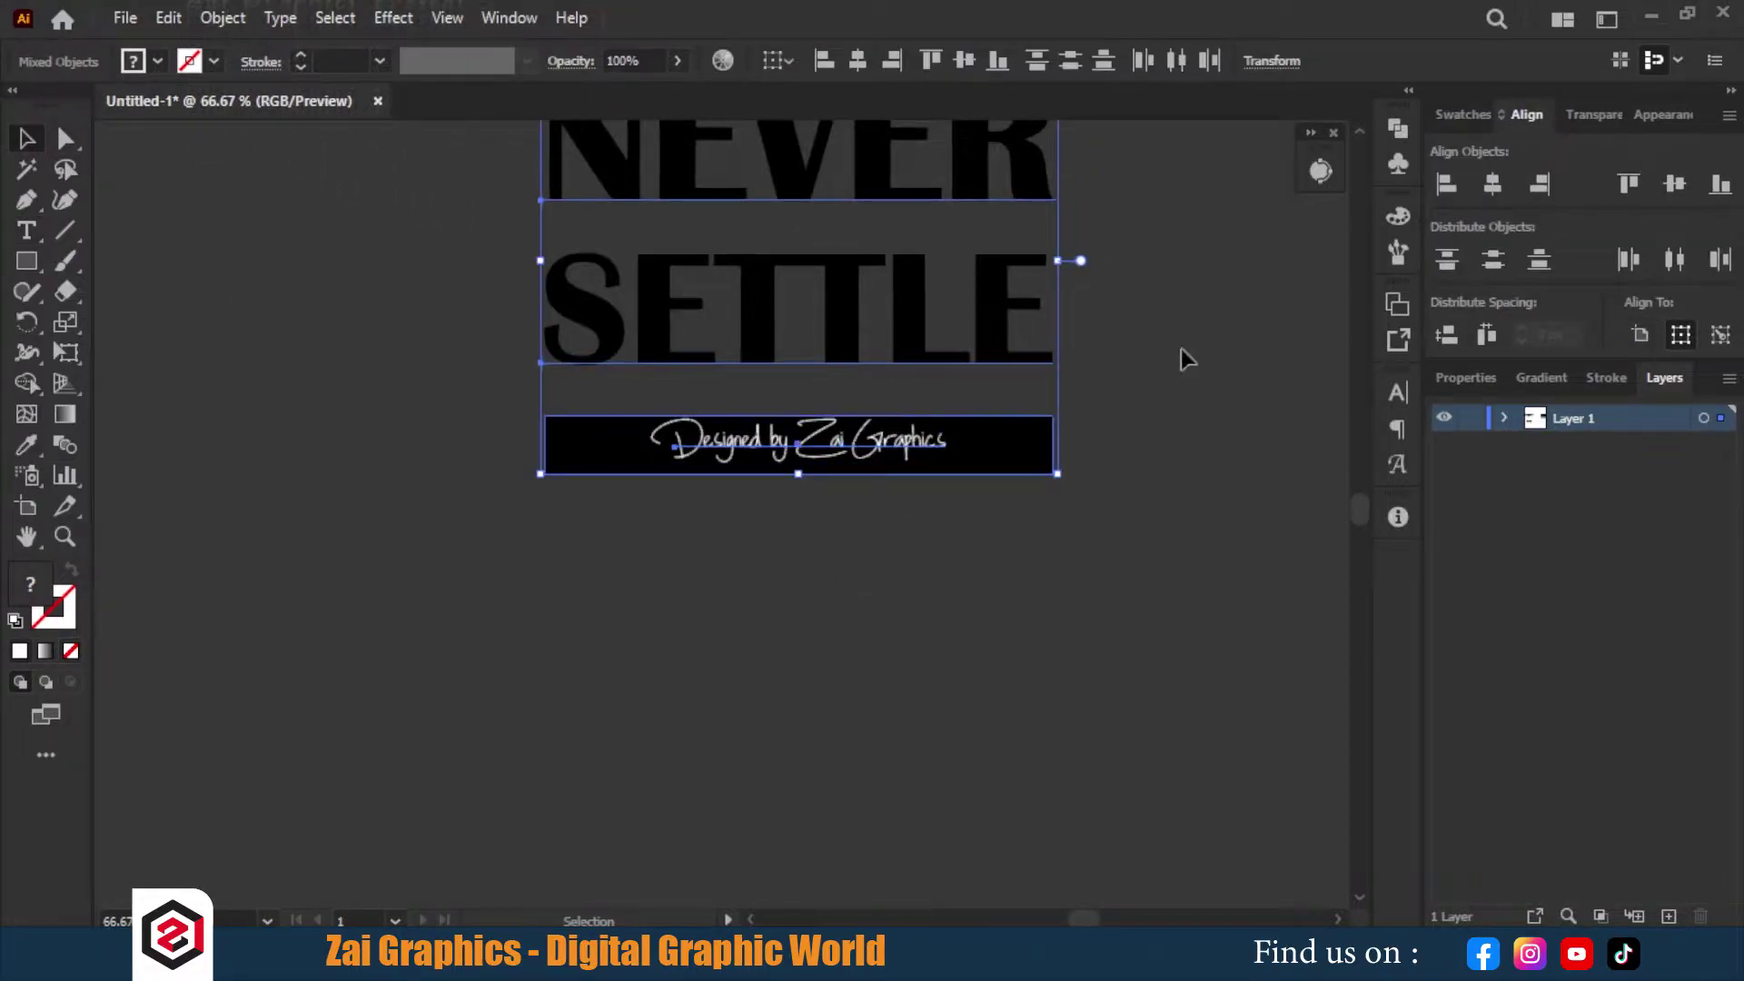
pyautogui.click(1156, 359)
# Scale the signature text down to about 23.3 pt and centre it horizontally again with the bar and lettering
pyautogui.scroll(4, 985, 456)
pyautogui.moveTo(969, 492); pyautogui.dragTo(1142, 526)
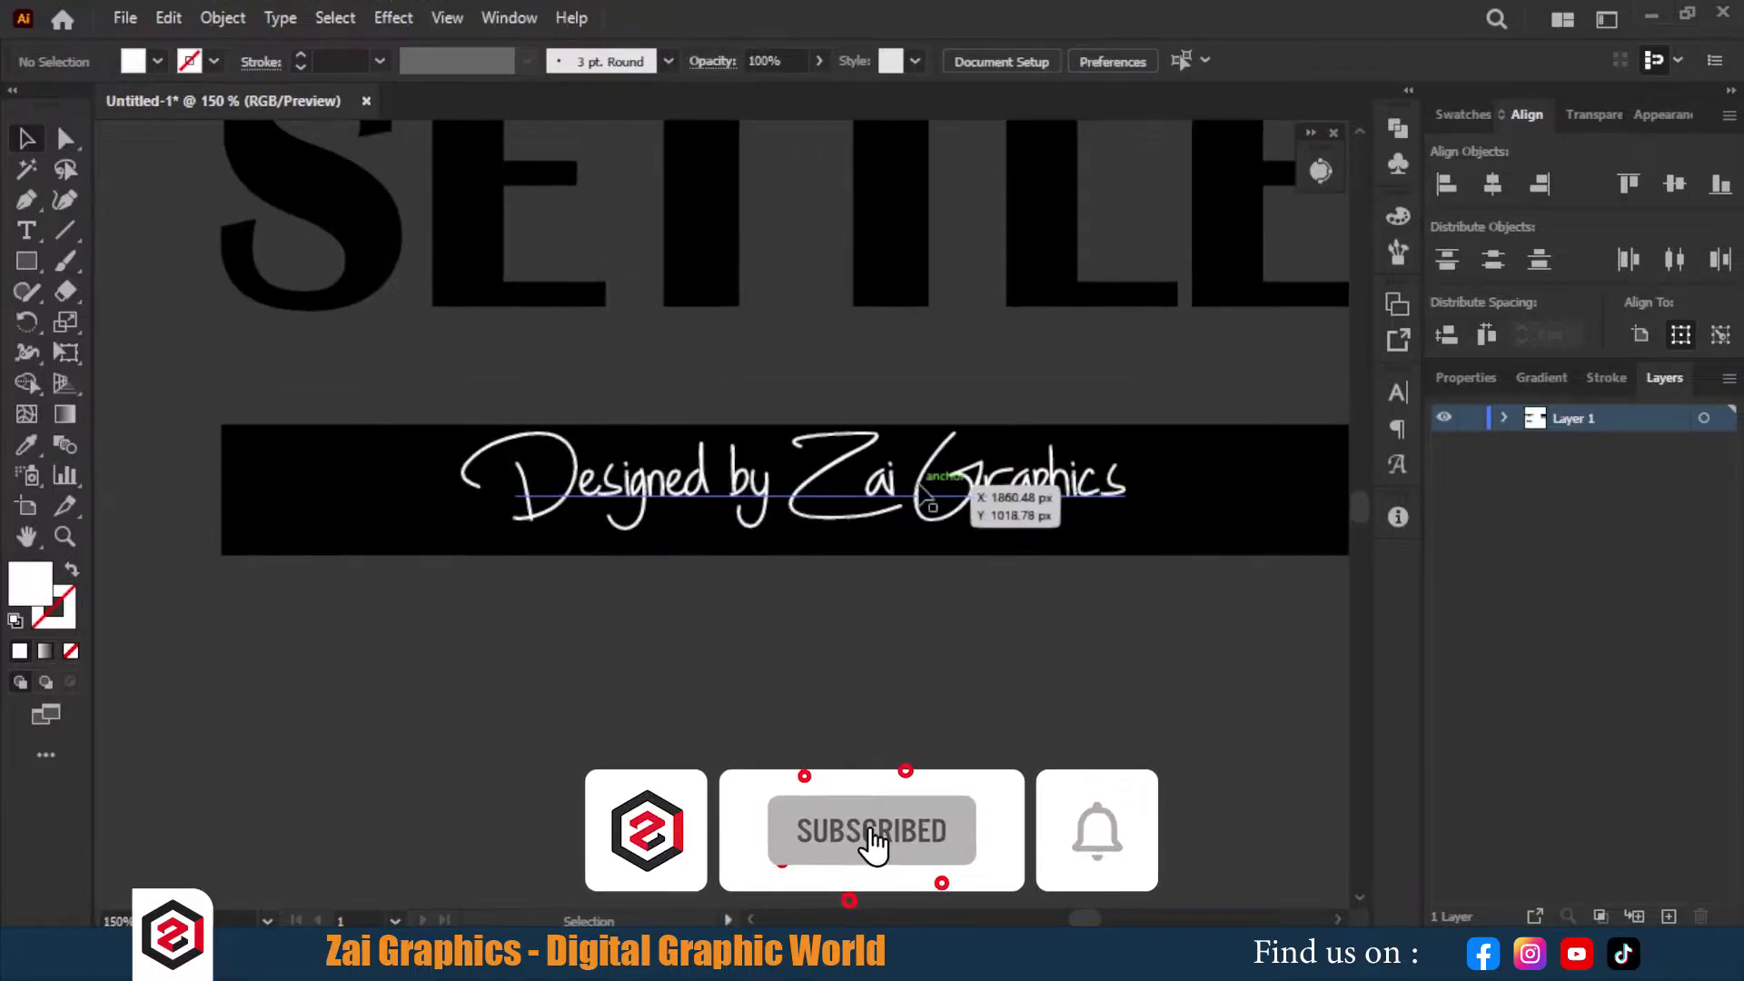
pyautogui.click(920, 505)
pyautogui.moveTo(785, 439); pyautogui.dragTo(790, 444)
pyautogui.scroll(1, 845, 136)
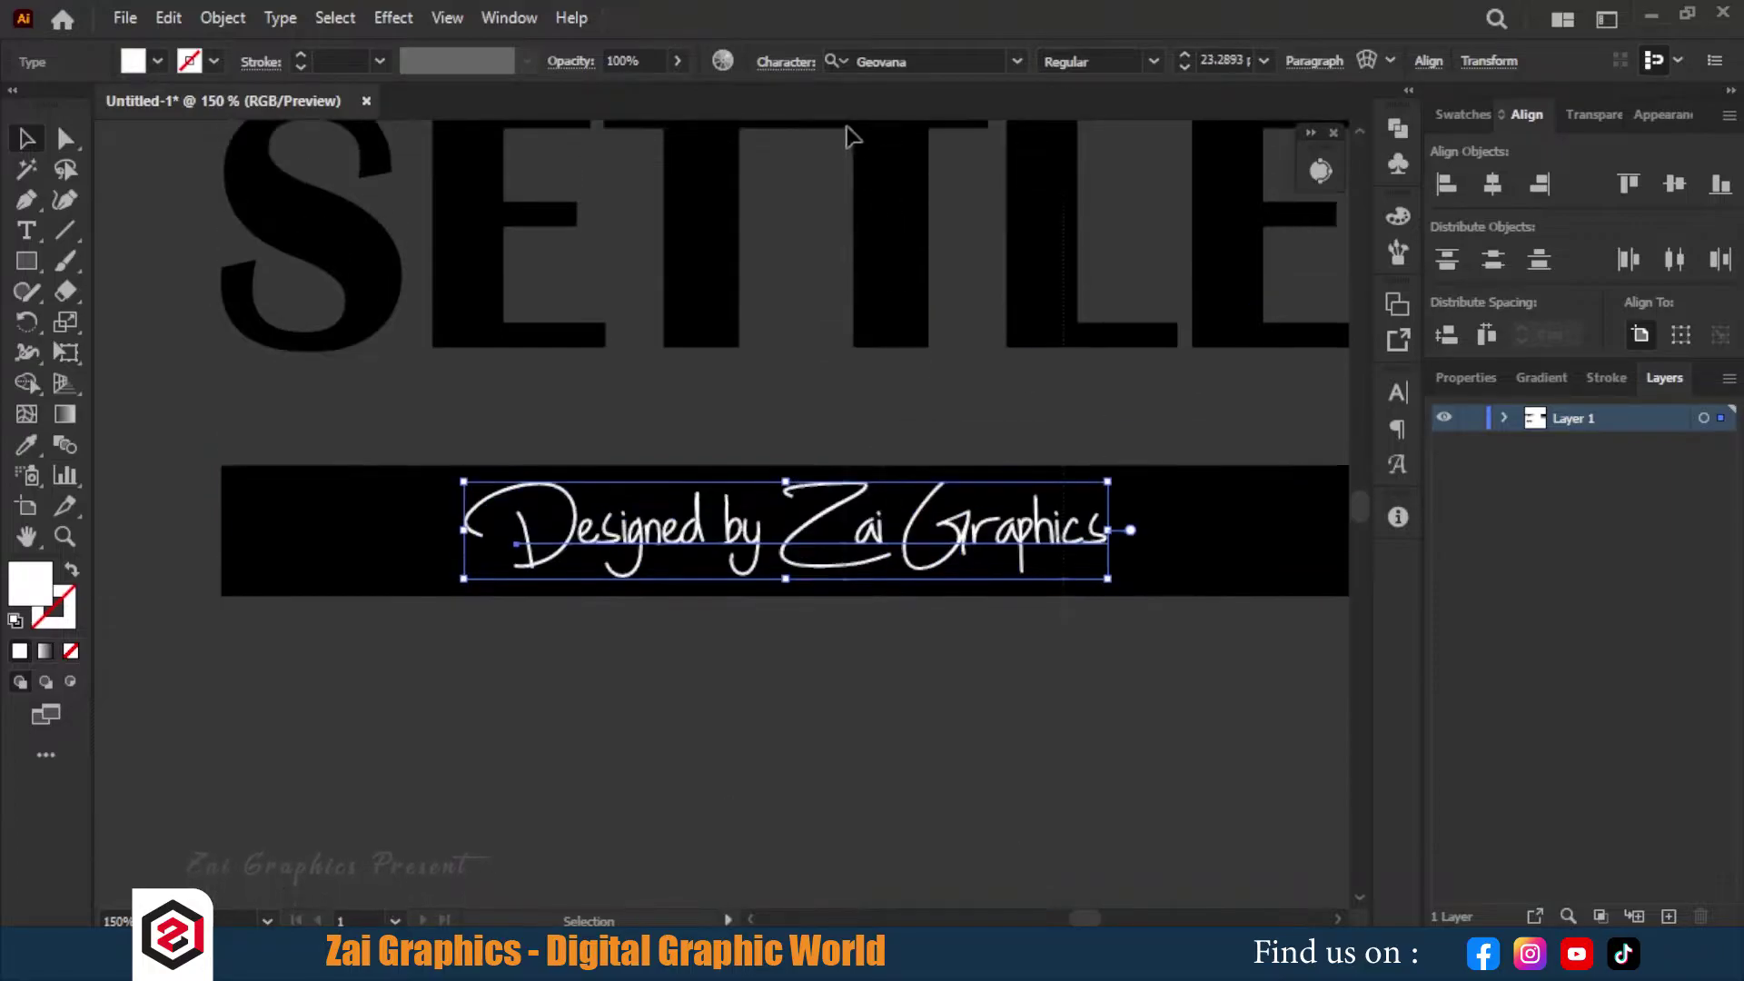
pyautogui.hotkey('ctrl', 'a')
pyautogui.click(1493, 184)
pyautogui.click(1086, 706)
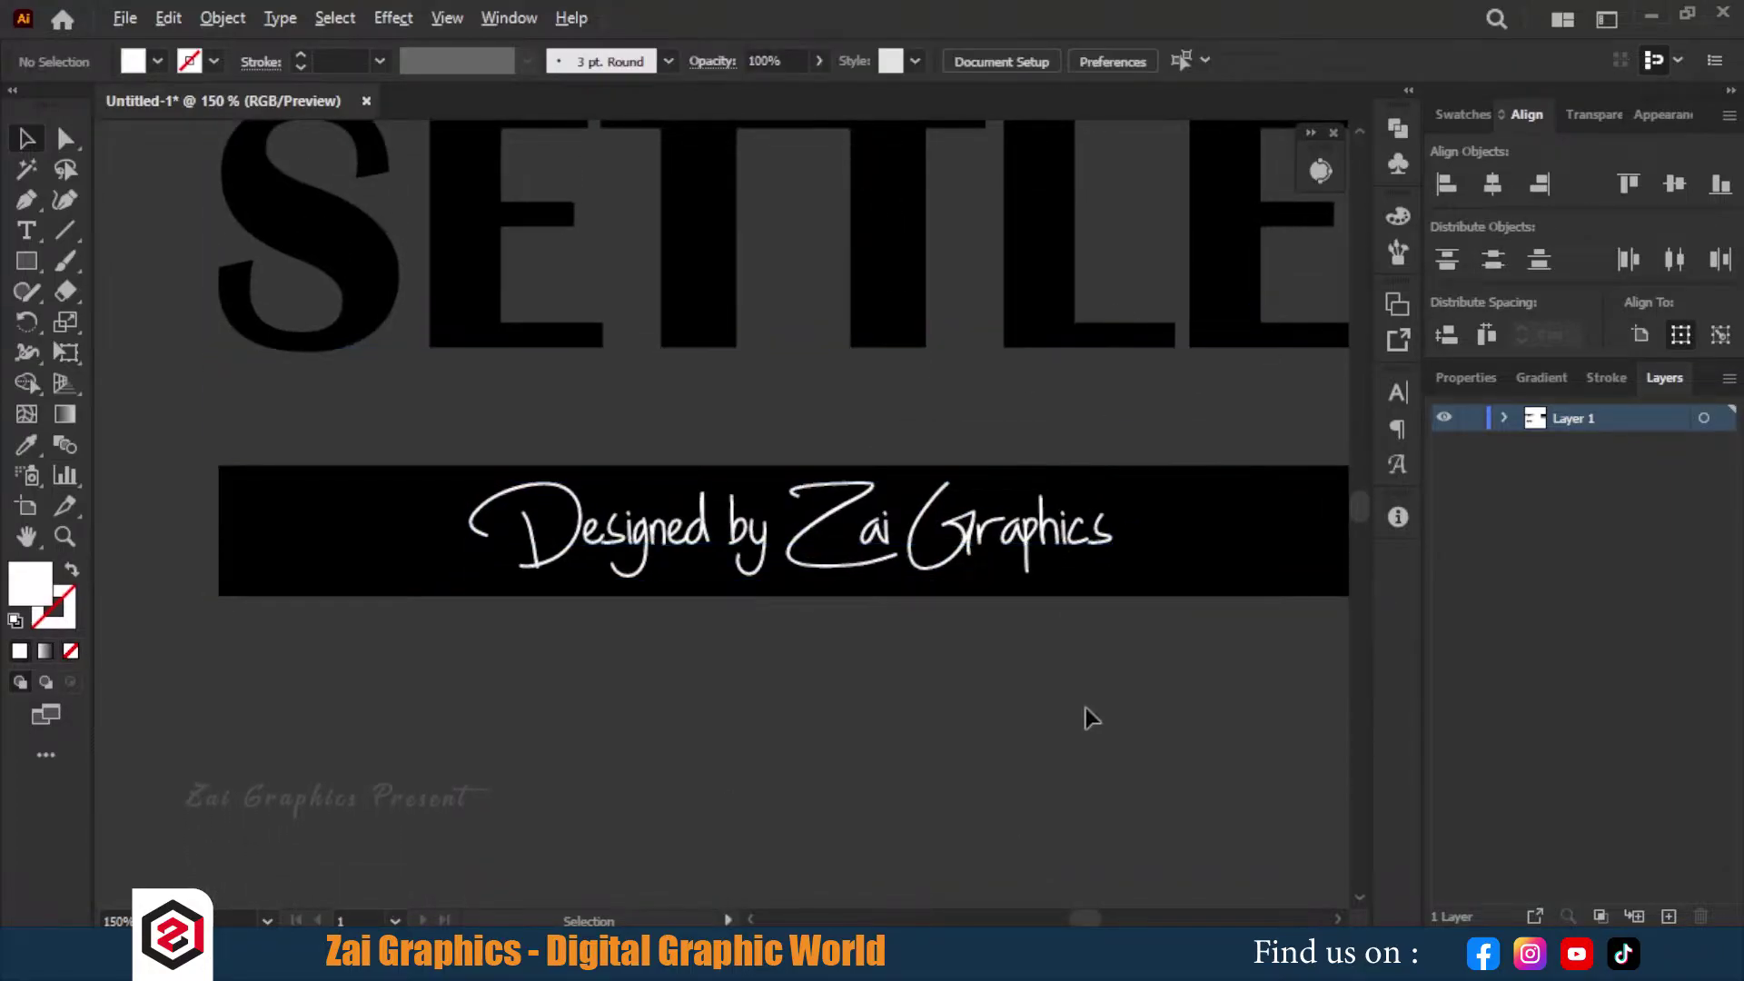
# Delete the Resolution and Device texts from the artboard
pyautogui.scroll(-4, 1087, 707)
pyautogui.hscroll(-3, 984, 457)
pyautogui.scroll(-2, 981, 451)
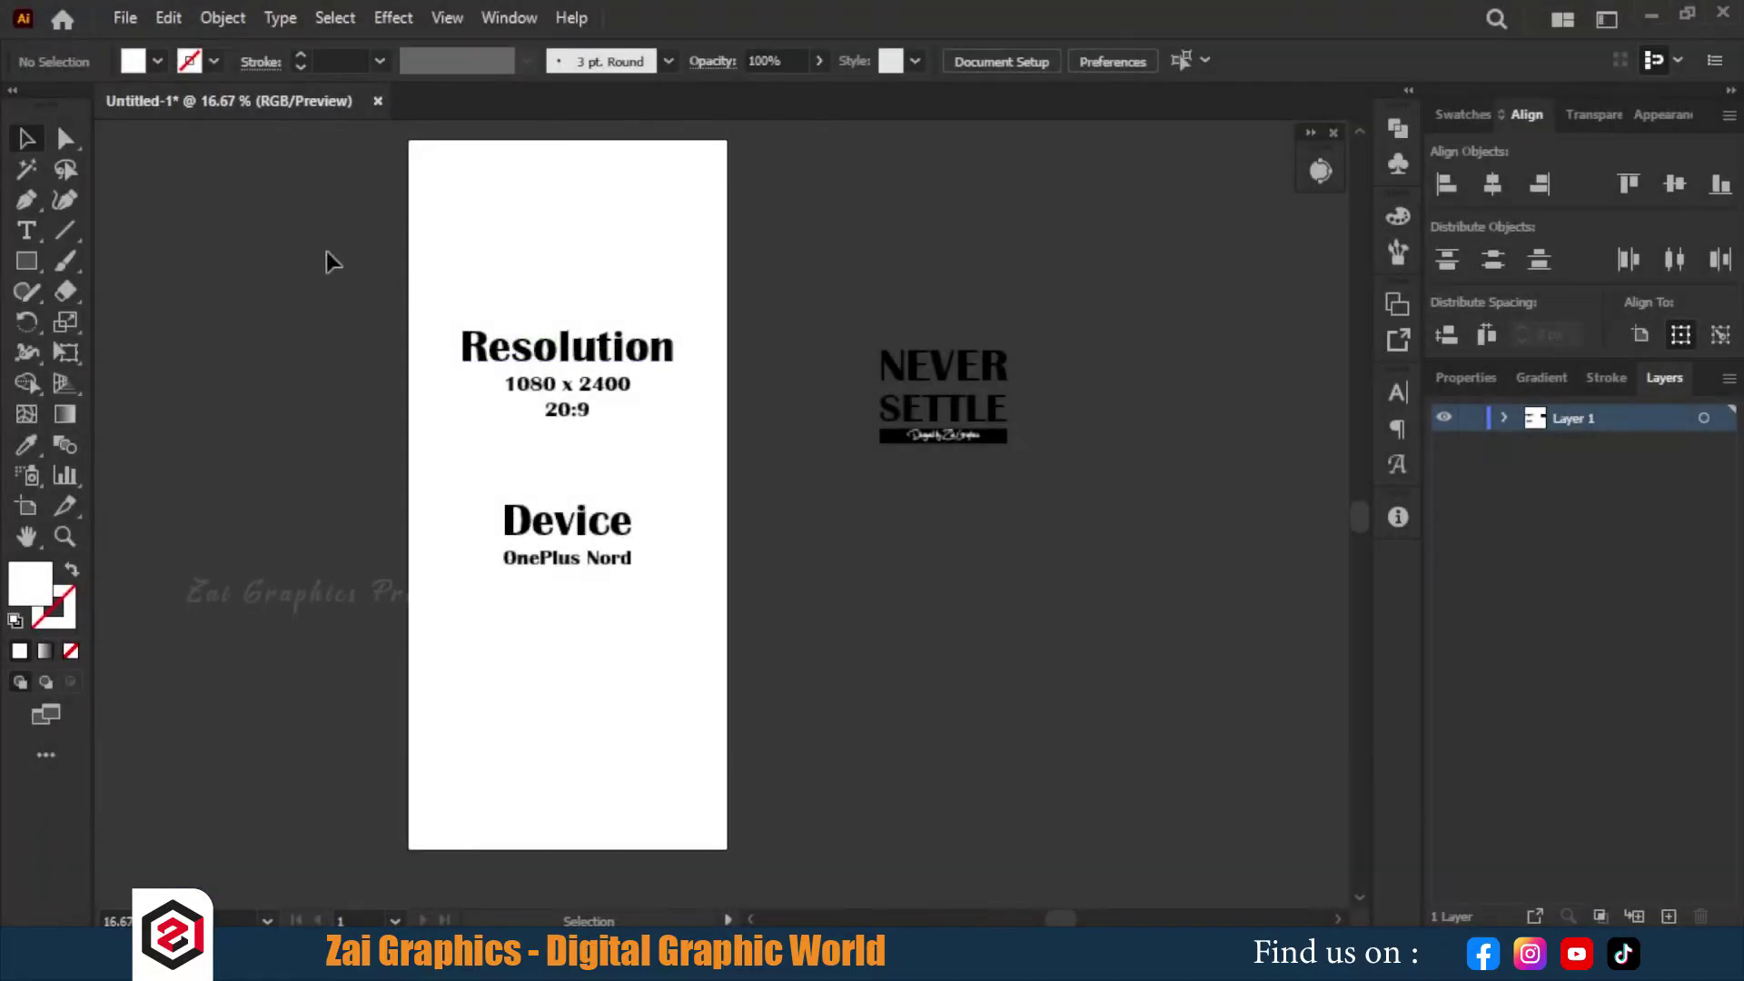
pyautogui.hotkey('ctrl', 'a')
pyautogui.press('Delete')
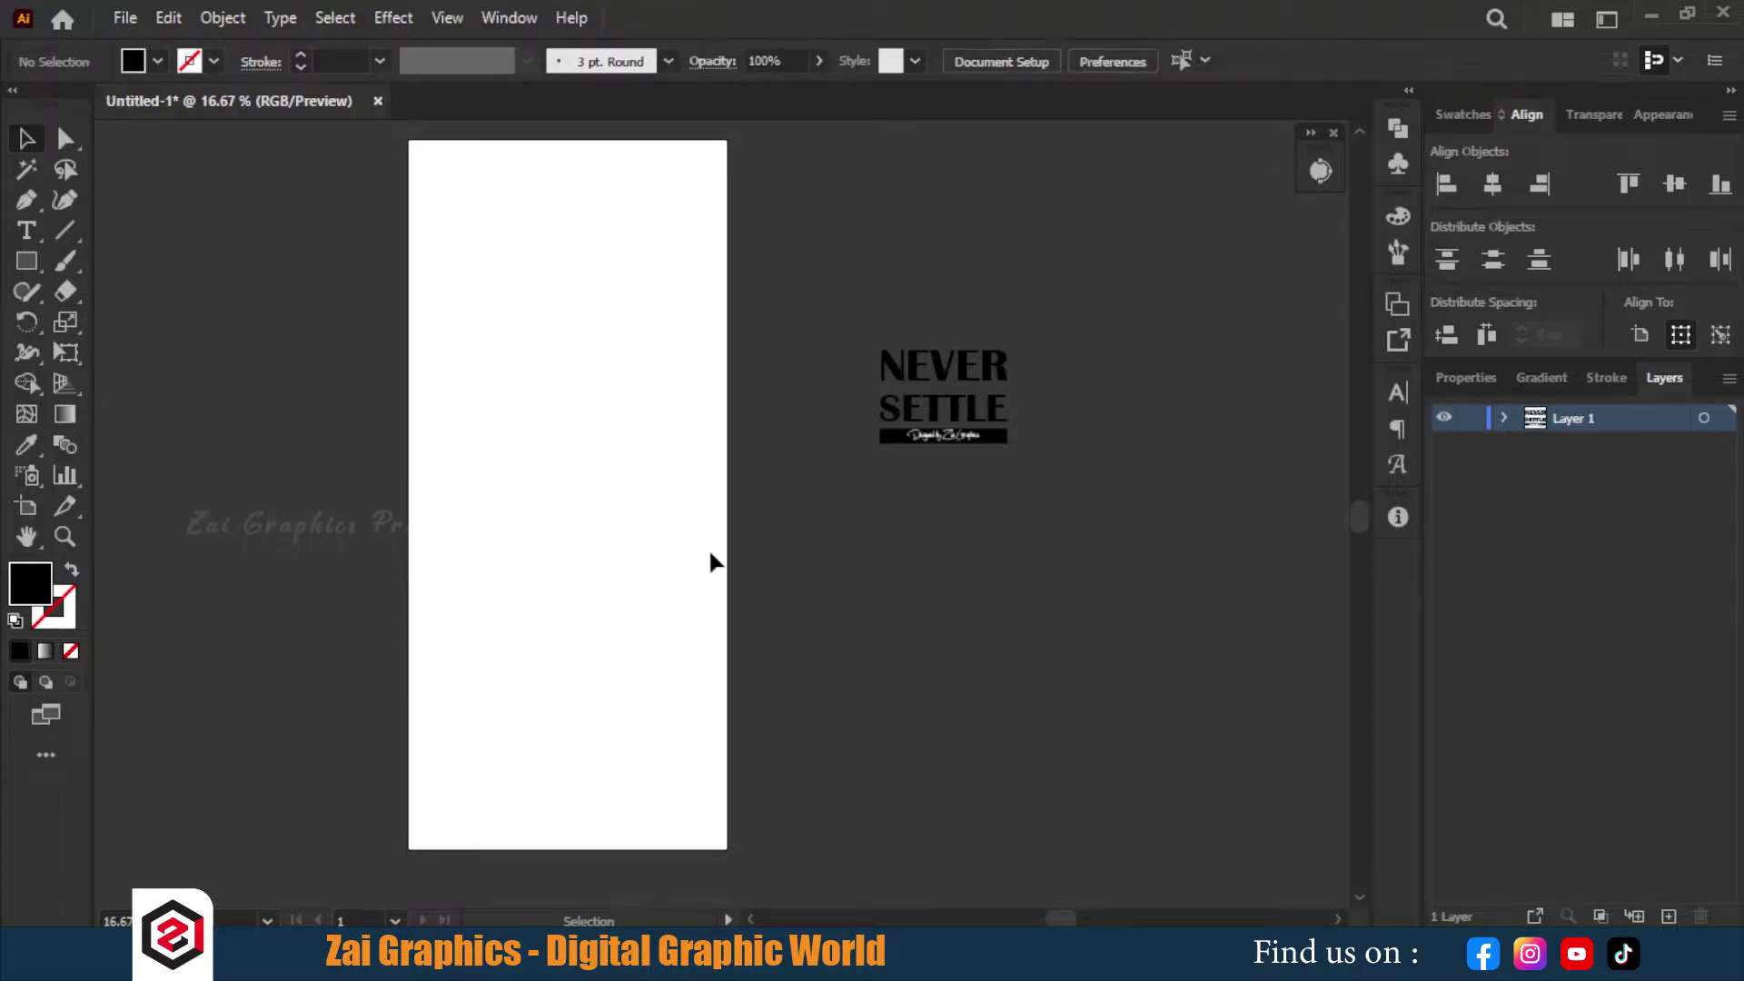
# Create a rectangle 1080 px wide and 2400 px high
pyautogui.click(1448, 115)
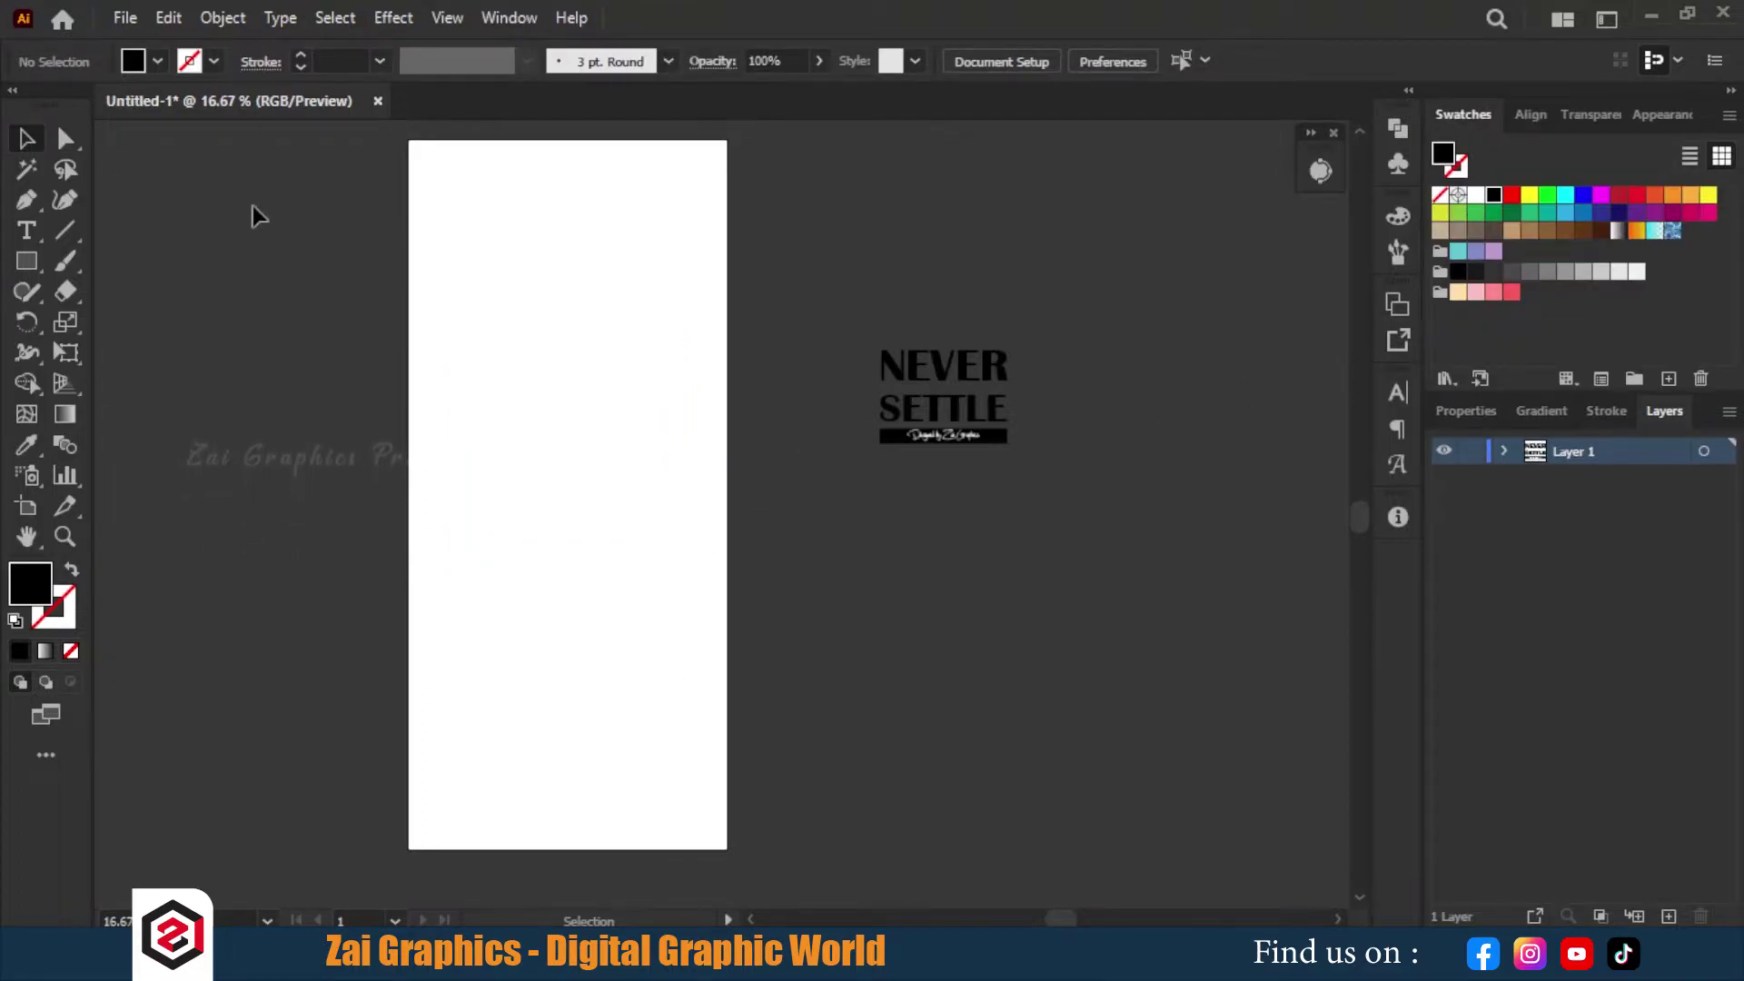
pyautogui.press('m')
pyautogui.hotkey('ctrl', '-')
pyautogui.click(443, 320)
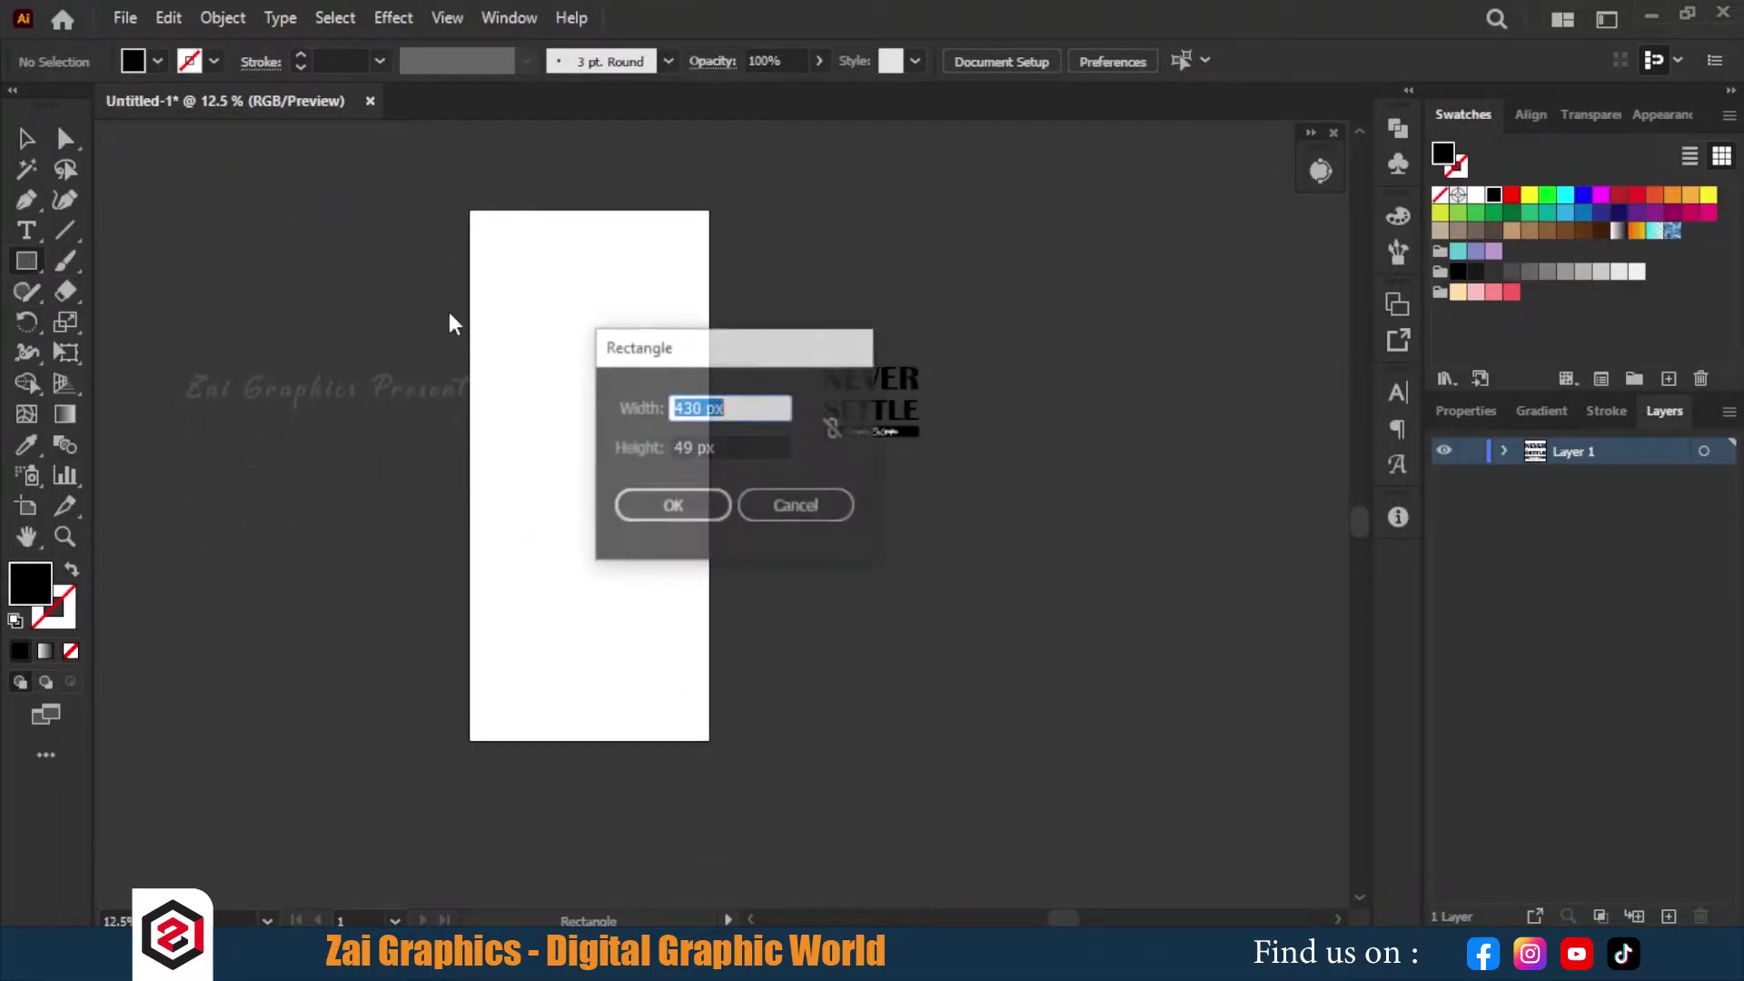
pyautogui.write('1080')
pyautogui.press('Tab')
pyautogui.write('1920')
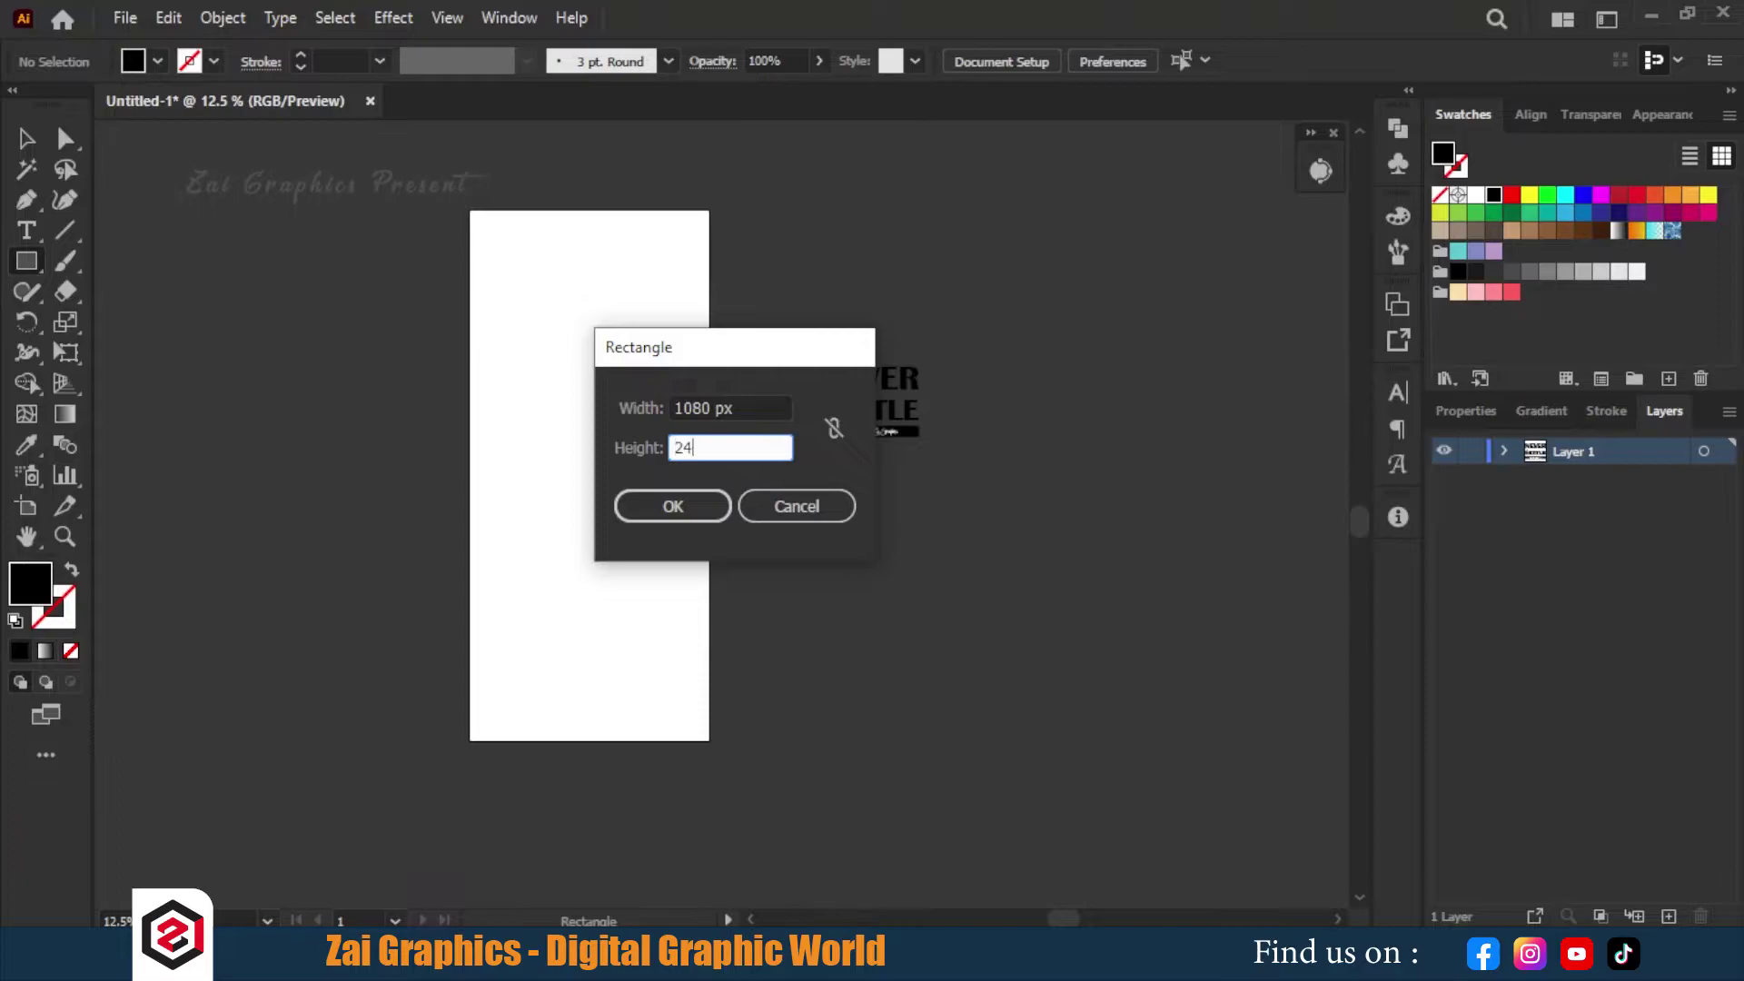
pyautogui.press('Return')
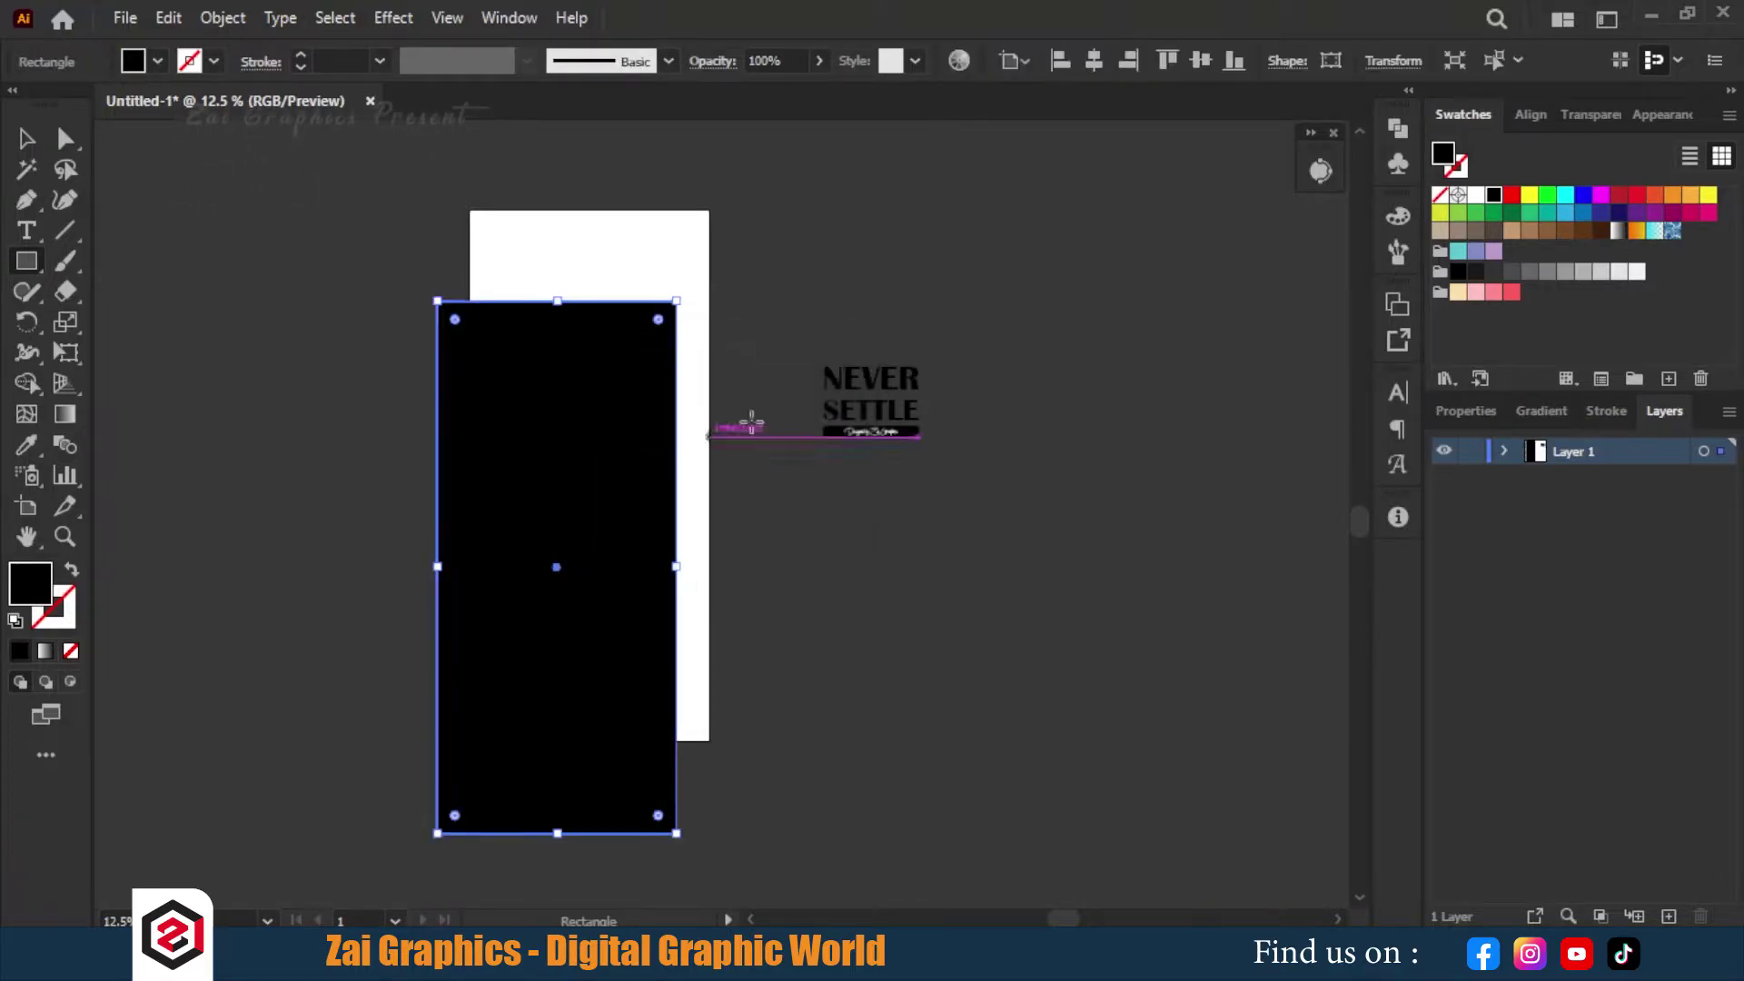
# Fill the rectangle with the light pink swatch and centre it horizontally and vertically on the artboard
pyautogui.click(1476, 292)
pyautogui.click(26, 141)
pyautogui.click(1094, 61)
pyautogui.click(1201, 61)
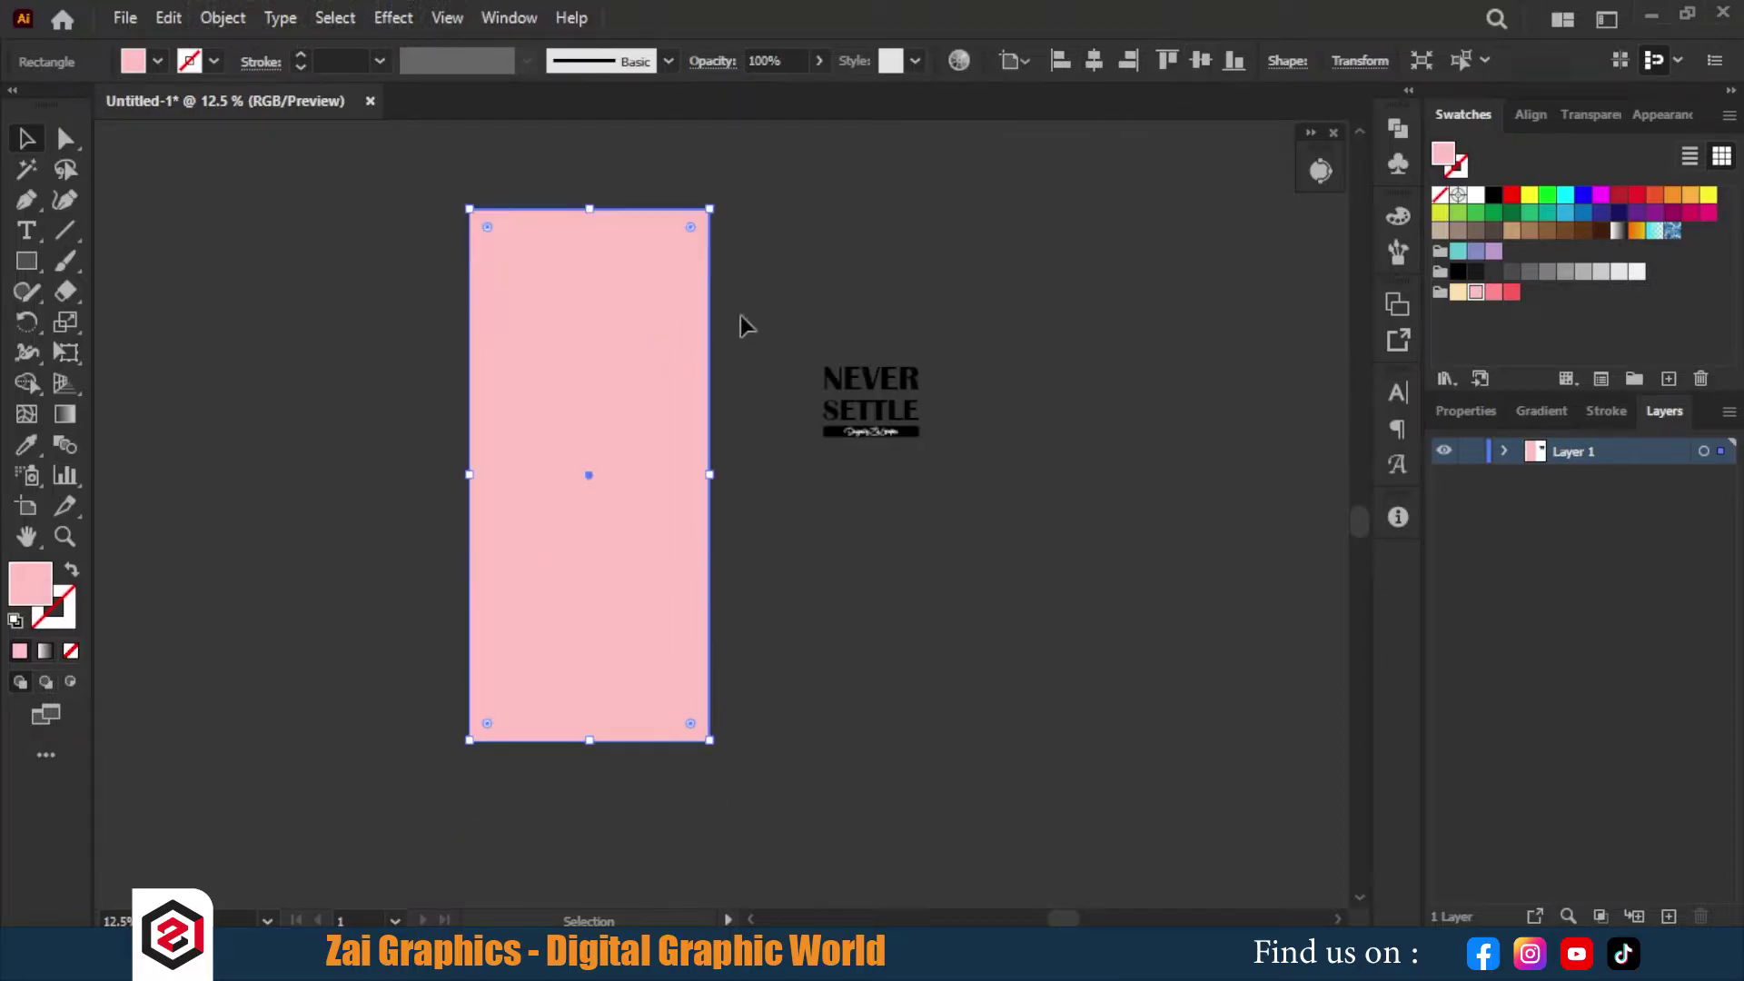
# Lock the pink background rectangle
pyautogui.click(231, 18)
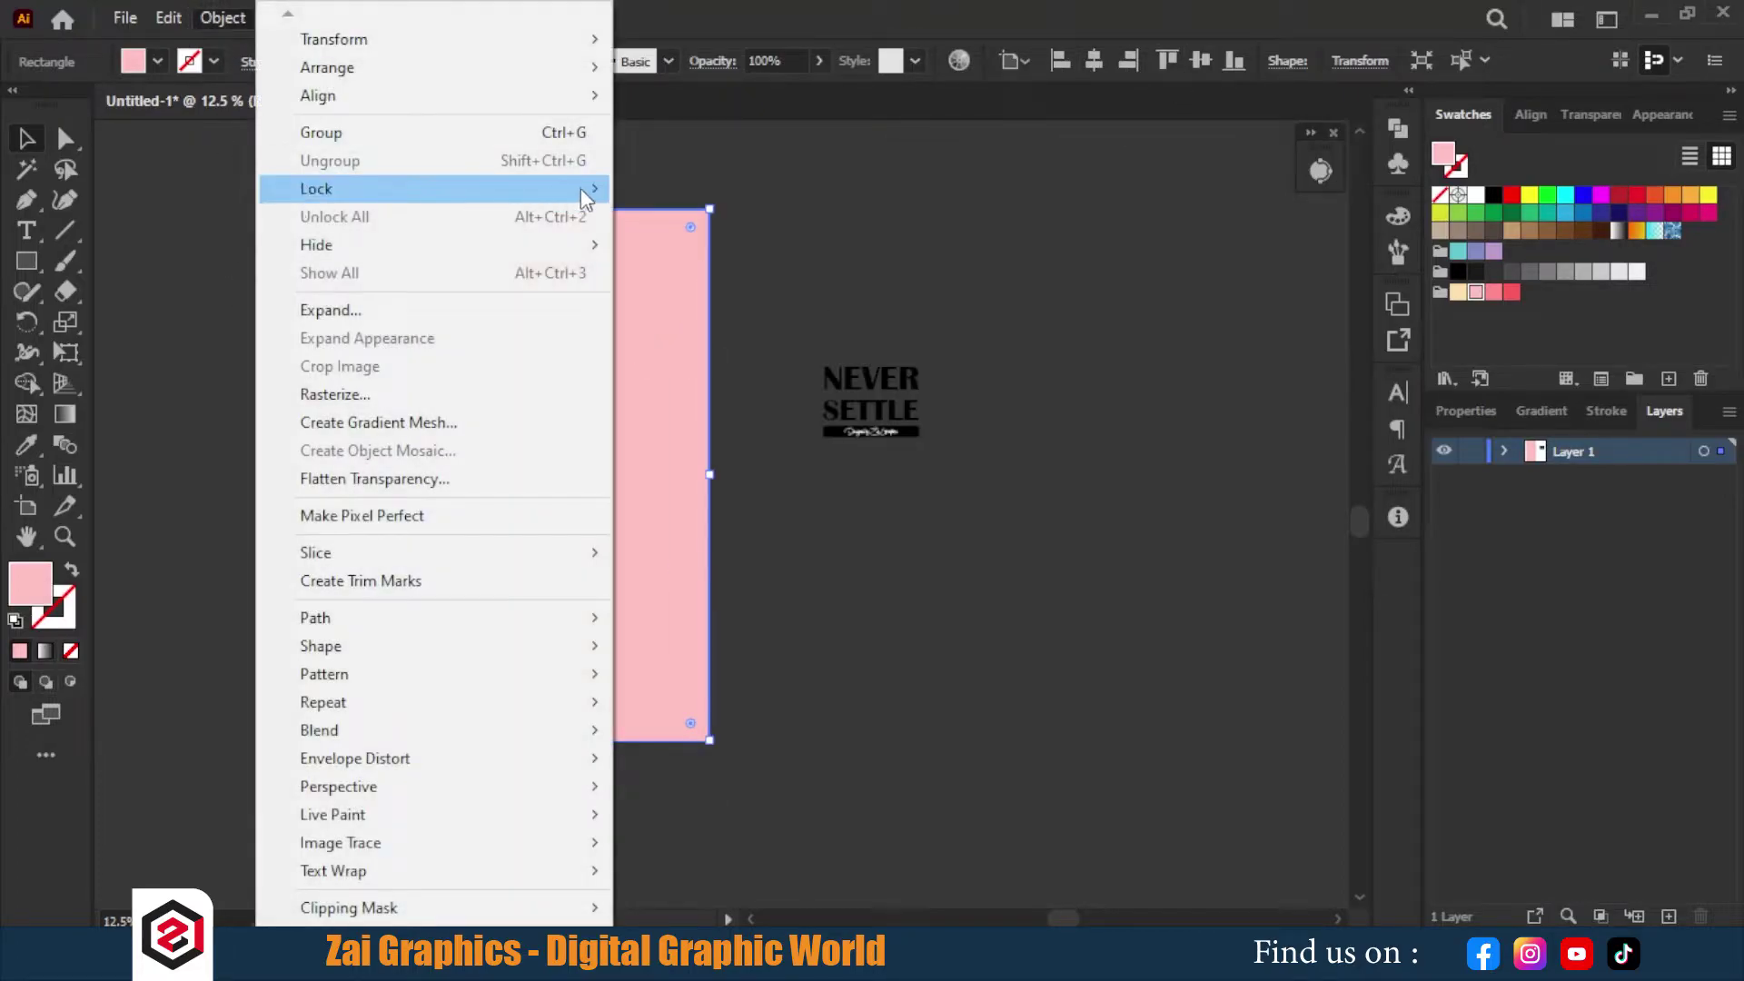
pyautogui.moveTo(584, 188)
pyautogui.click(755, 190)
pyautogui.scroll(1, 622, 391)
pyautogui.scroll(-1, 621, 391)
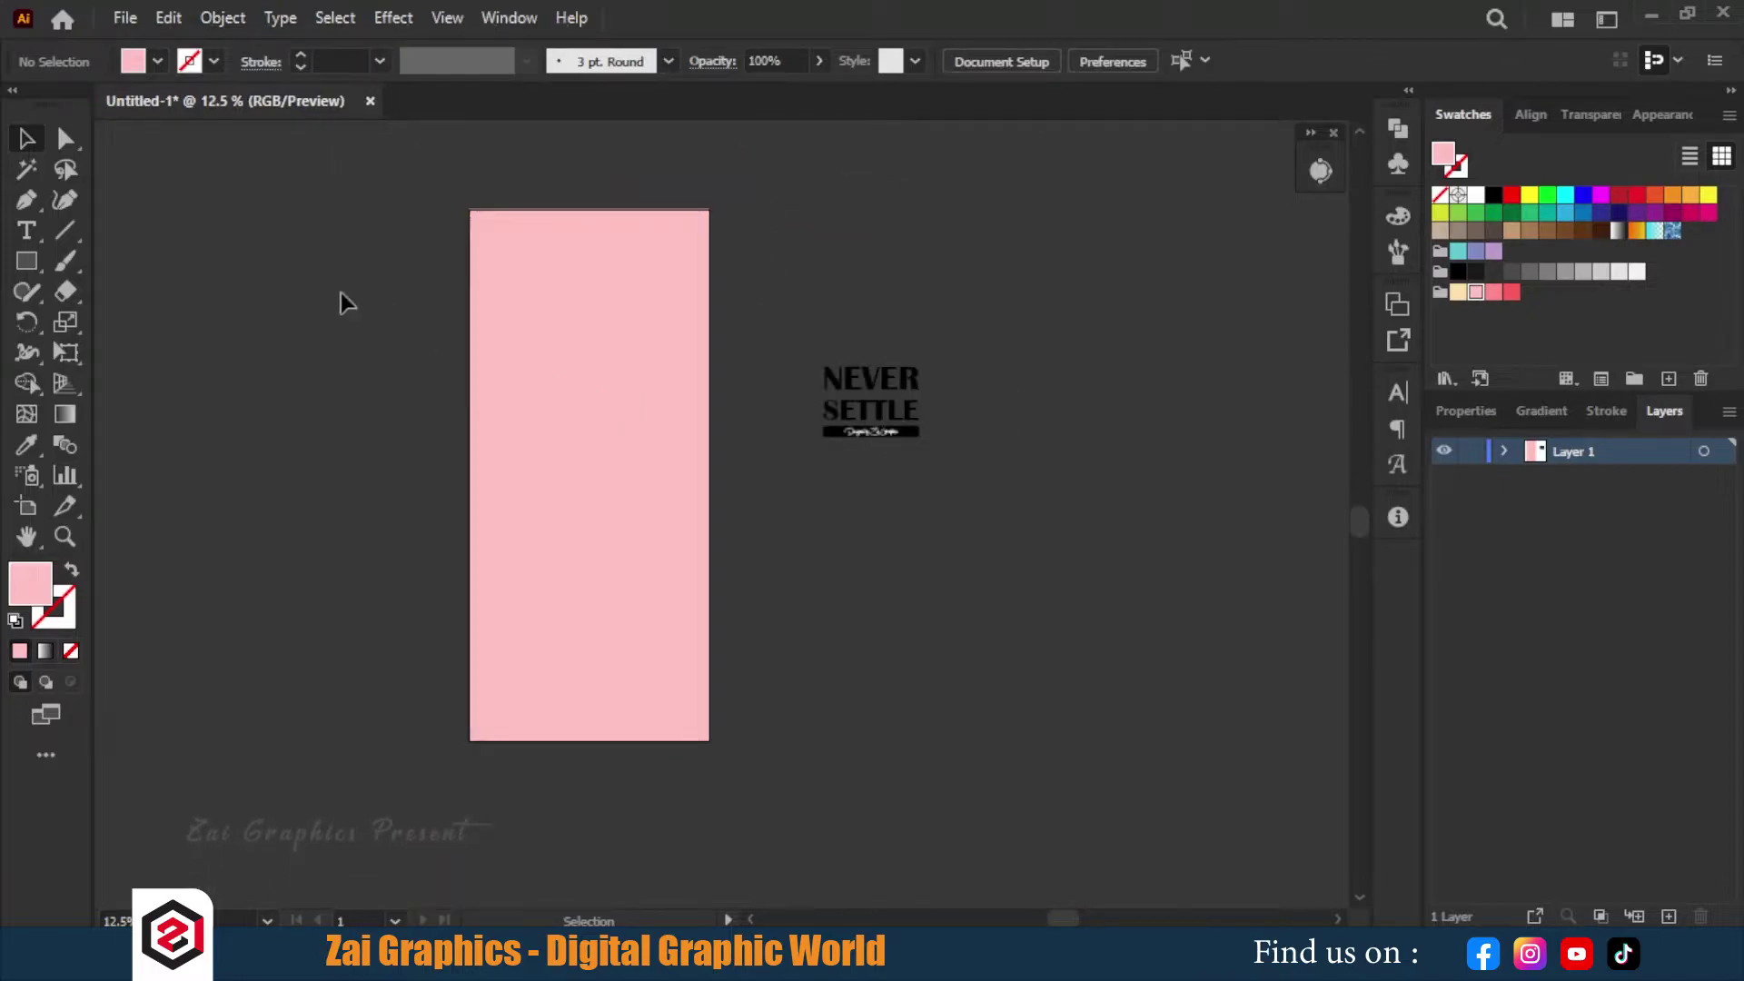
# Paint a large closed wavy shape over most of the artboard with the Paintbrush, using cream as its fill with no stroke
pyautogui.click(66, 267)
pyautogui.doubleClick(65, 264)
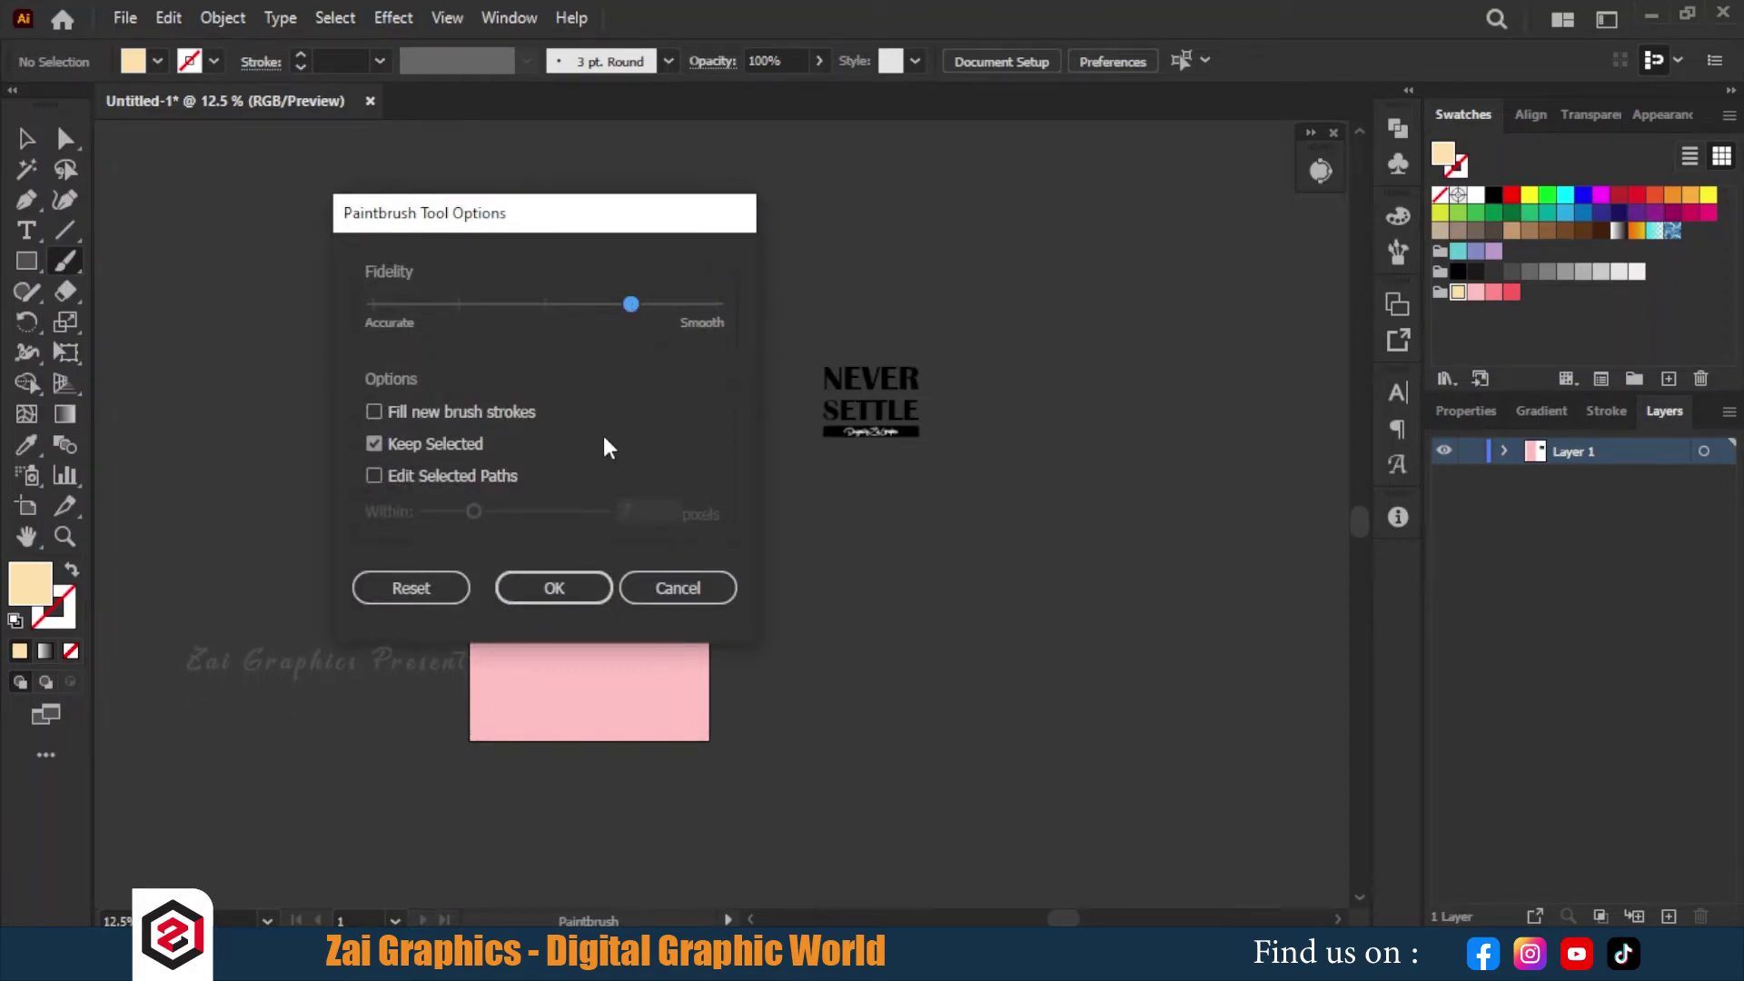
pyautogui.click(534, 582)
pyautogui.moveTo(524, 151); pyautogui.dragTo(608, 276)
pyautogui.moveTo(654, 380)
pyautogui.mouseDown()
pyautogui.moveTo(740, 600)
pyautogui.moveTo(774, 740)
pyautogui.moveTo(665, 833)
pyautogui.moveTo(358, 798)
pyautogui.moveTo(396, 283)
pyautogui.moveTo(506, 123)
pyautogui.moveTo(532, 163)
pyautogui.mouseUp()
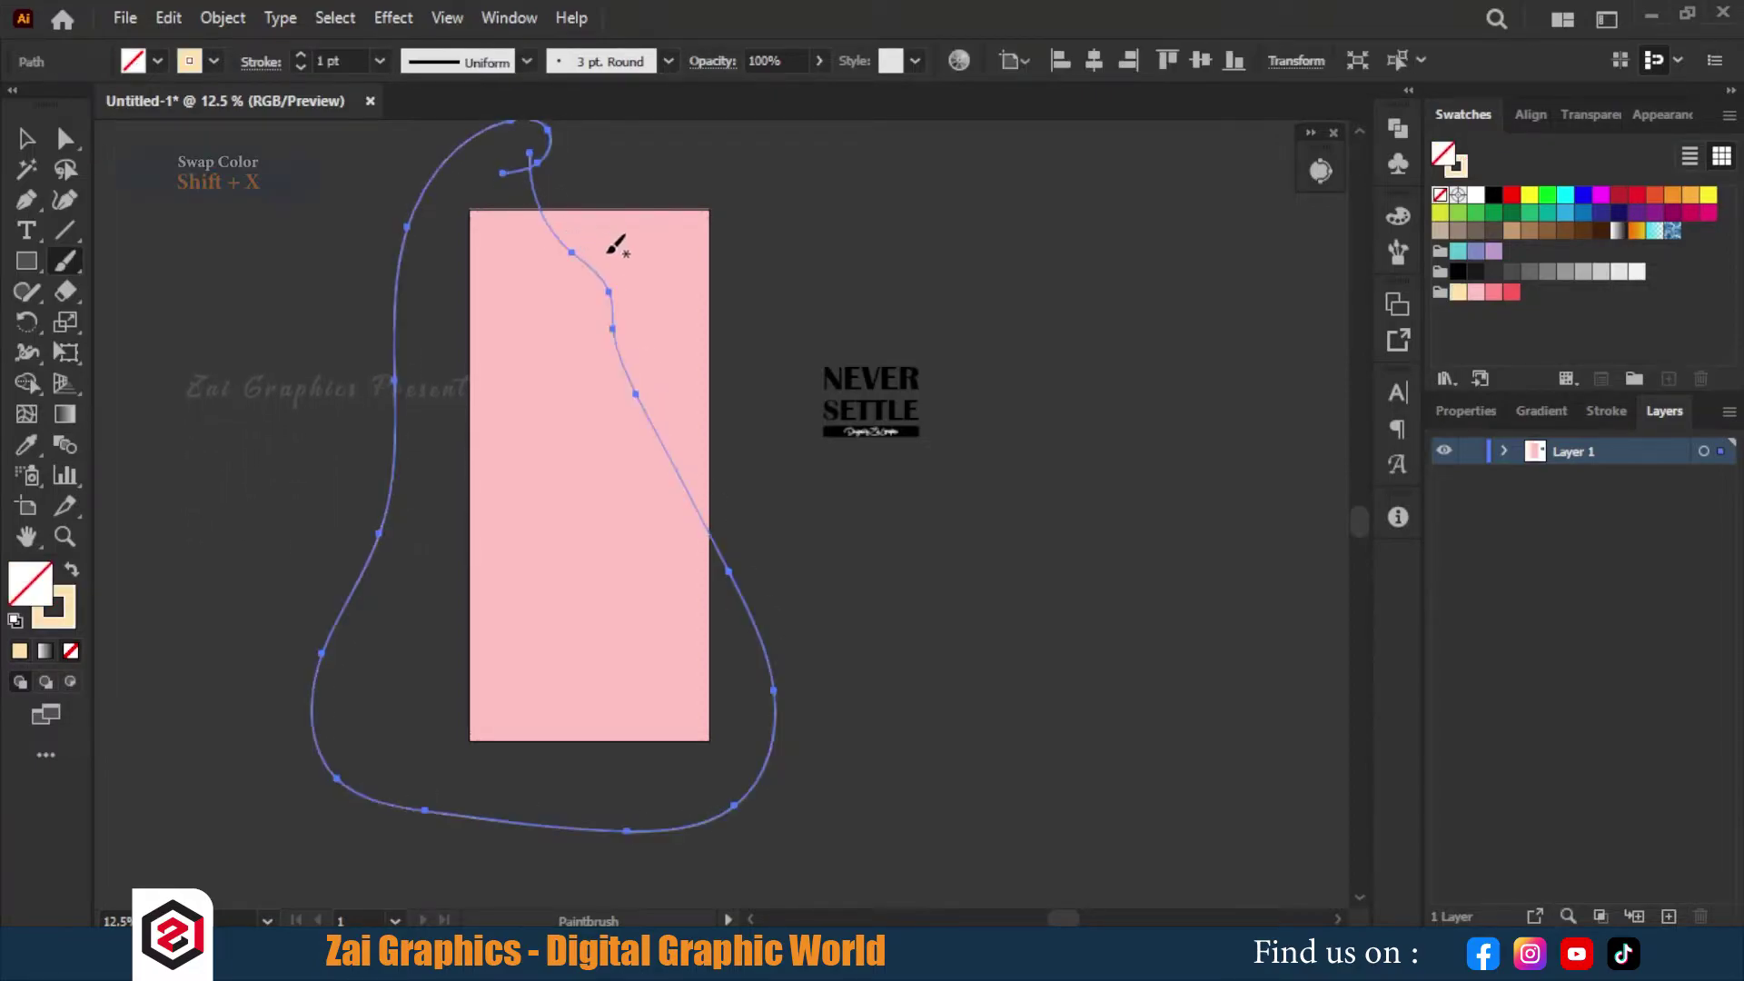
pyautogui.hotkey('shift', 'x')
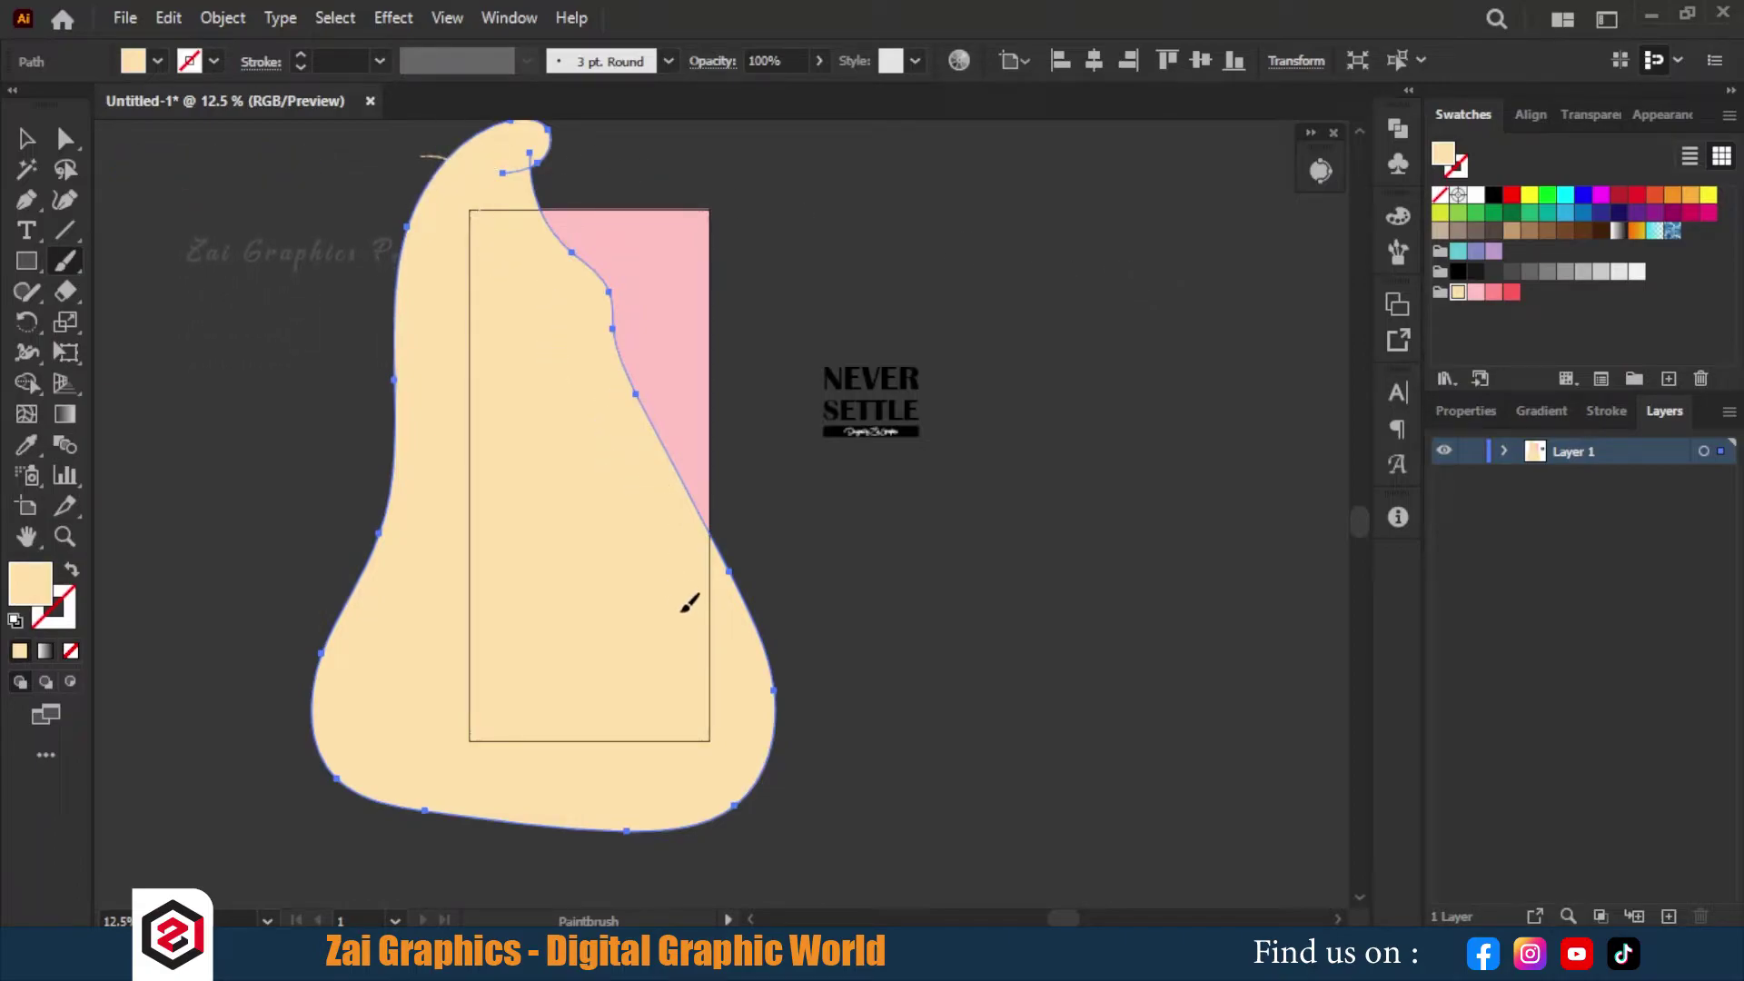
# Paint a second closed wavy shape overlapping the cream one, leaving a cream band along its edge, and fill it with light pink
pyautogui.moveTo(750, 754)
pyautogui.mouseDown()
pyautogui.moveTo(242, 705)
pyautogui.moveTo(390, 144)
pyautogui.moveTo(711, 738)
pyautogui.mouseUp()
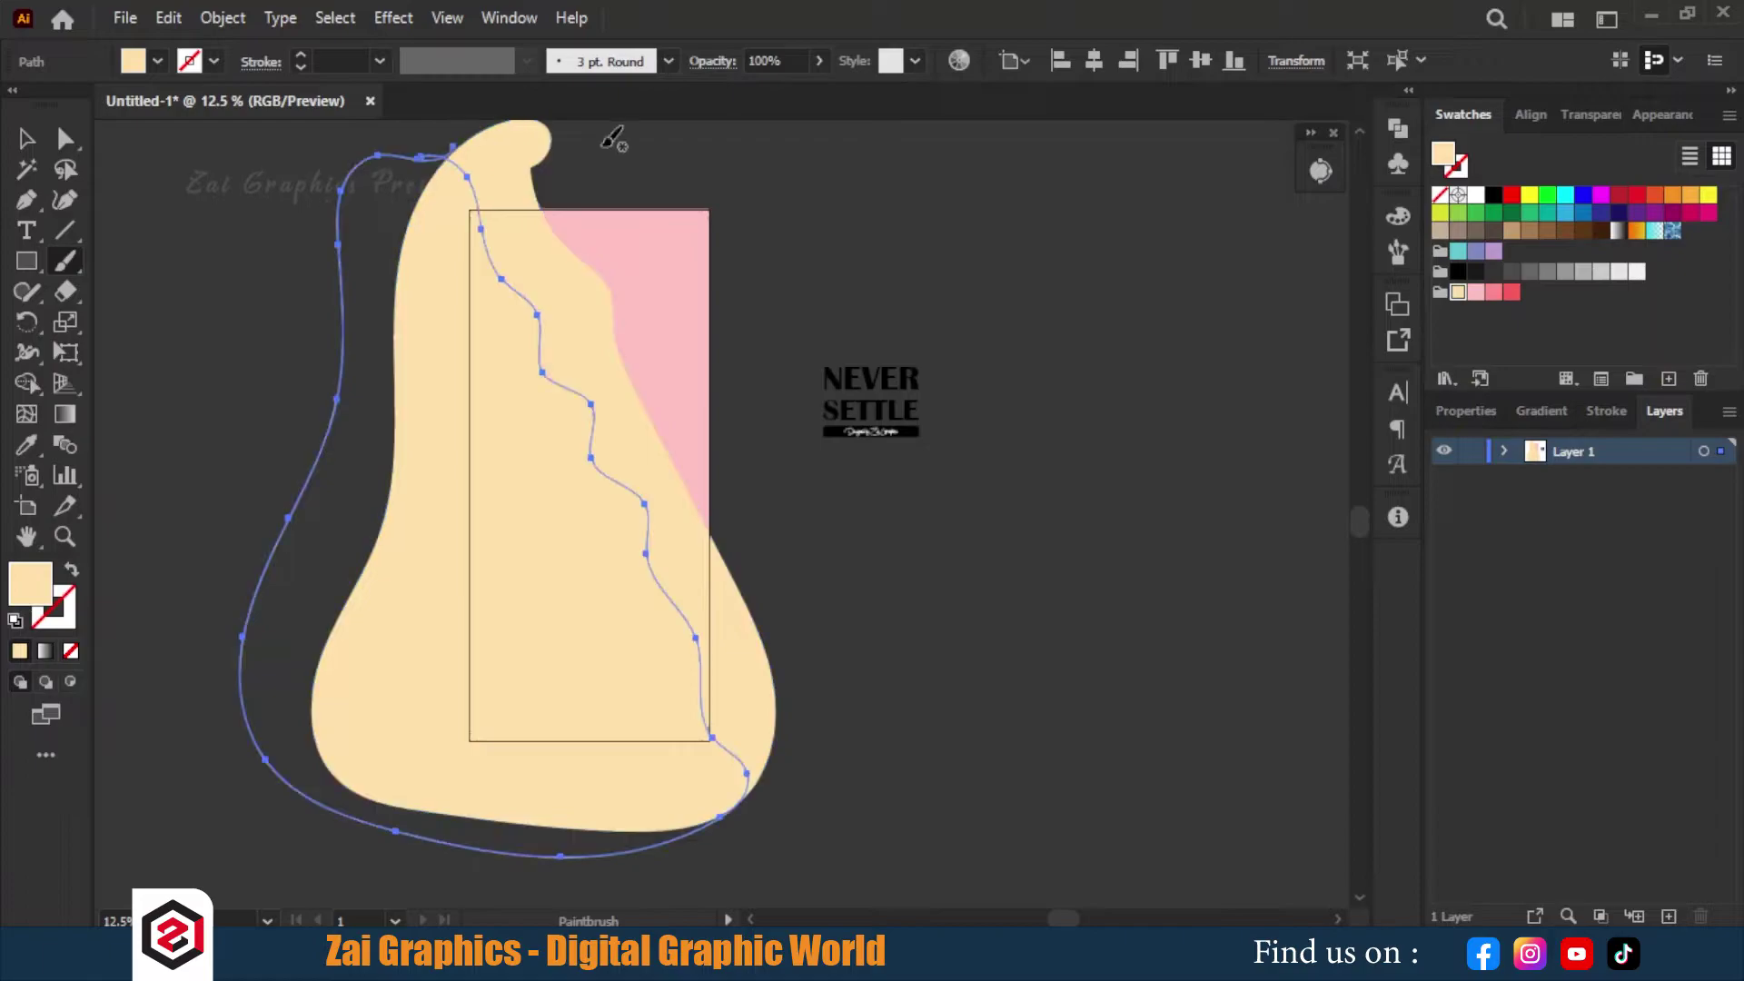
pyautogui.hotkey('shift', 'x')
pyautogui.click(1477, 292)
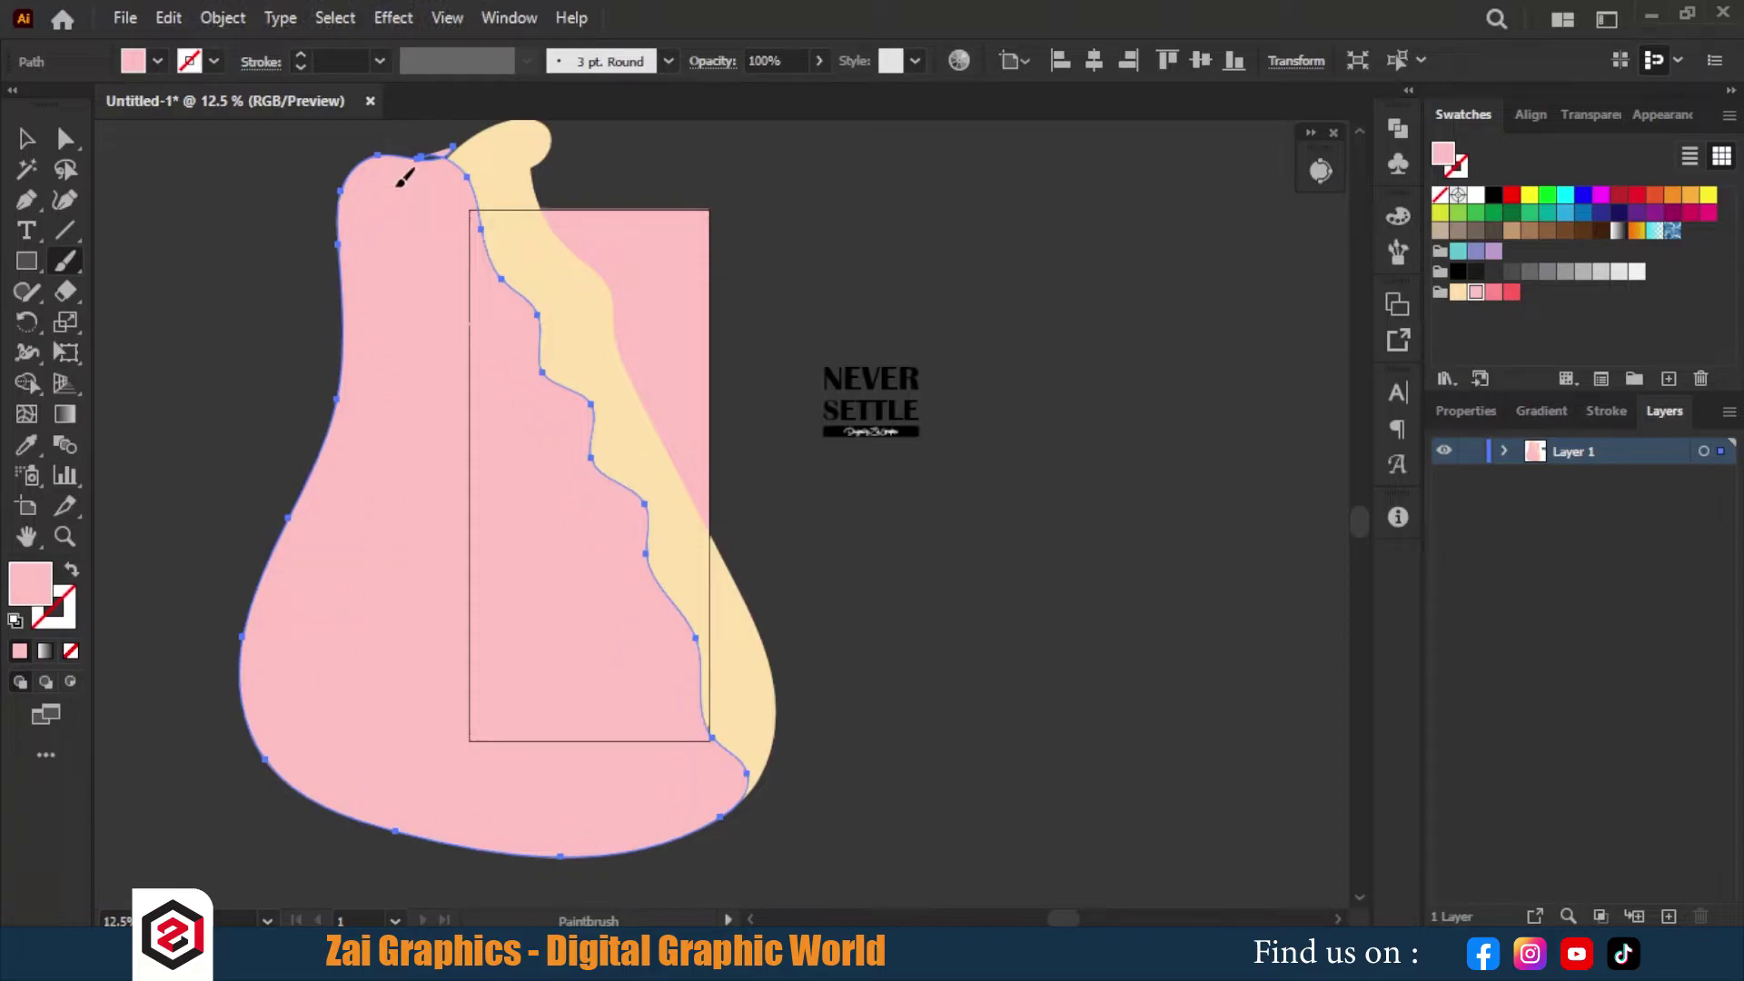
# Paint a third closed wavy shape inside the light pink one, fill it with the medium pink swatch without stroke, and turn on Trim View
pyautogui.moveTo(441, 123); pyautogui.dragTo(338, 202)
pyautogui.hotkey('shift', 'x')
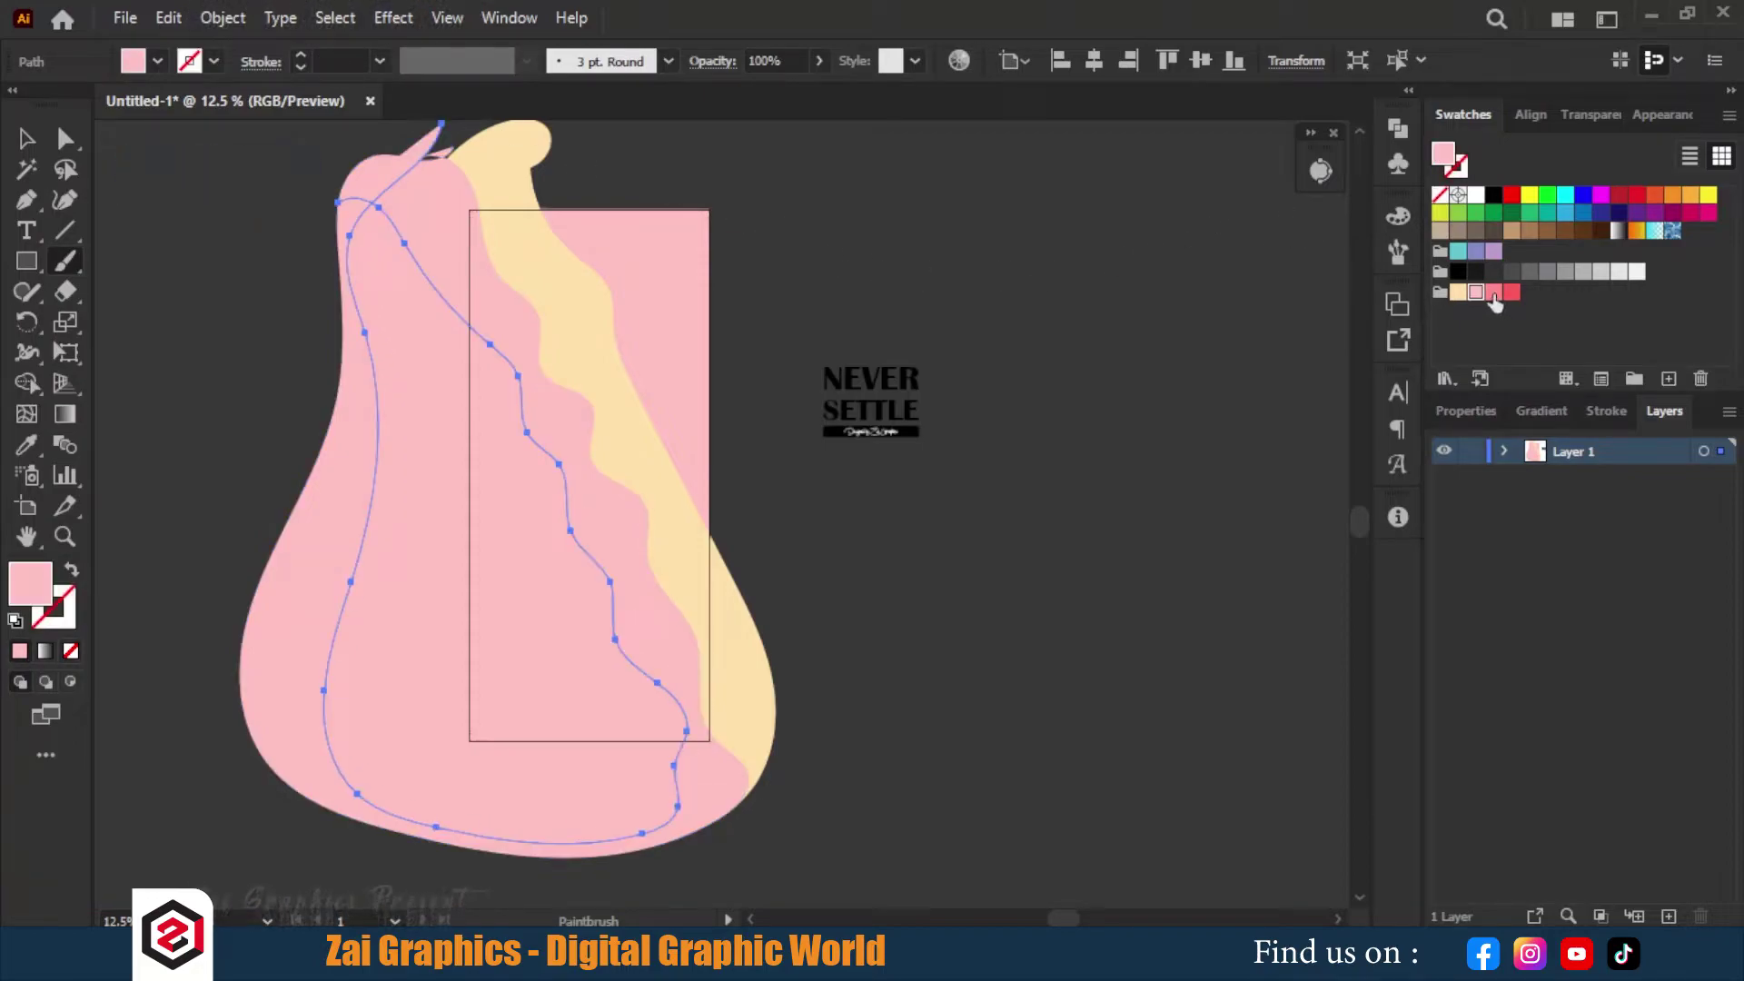
pyautogui.click(1493, 293)
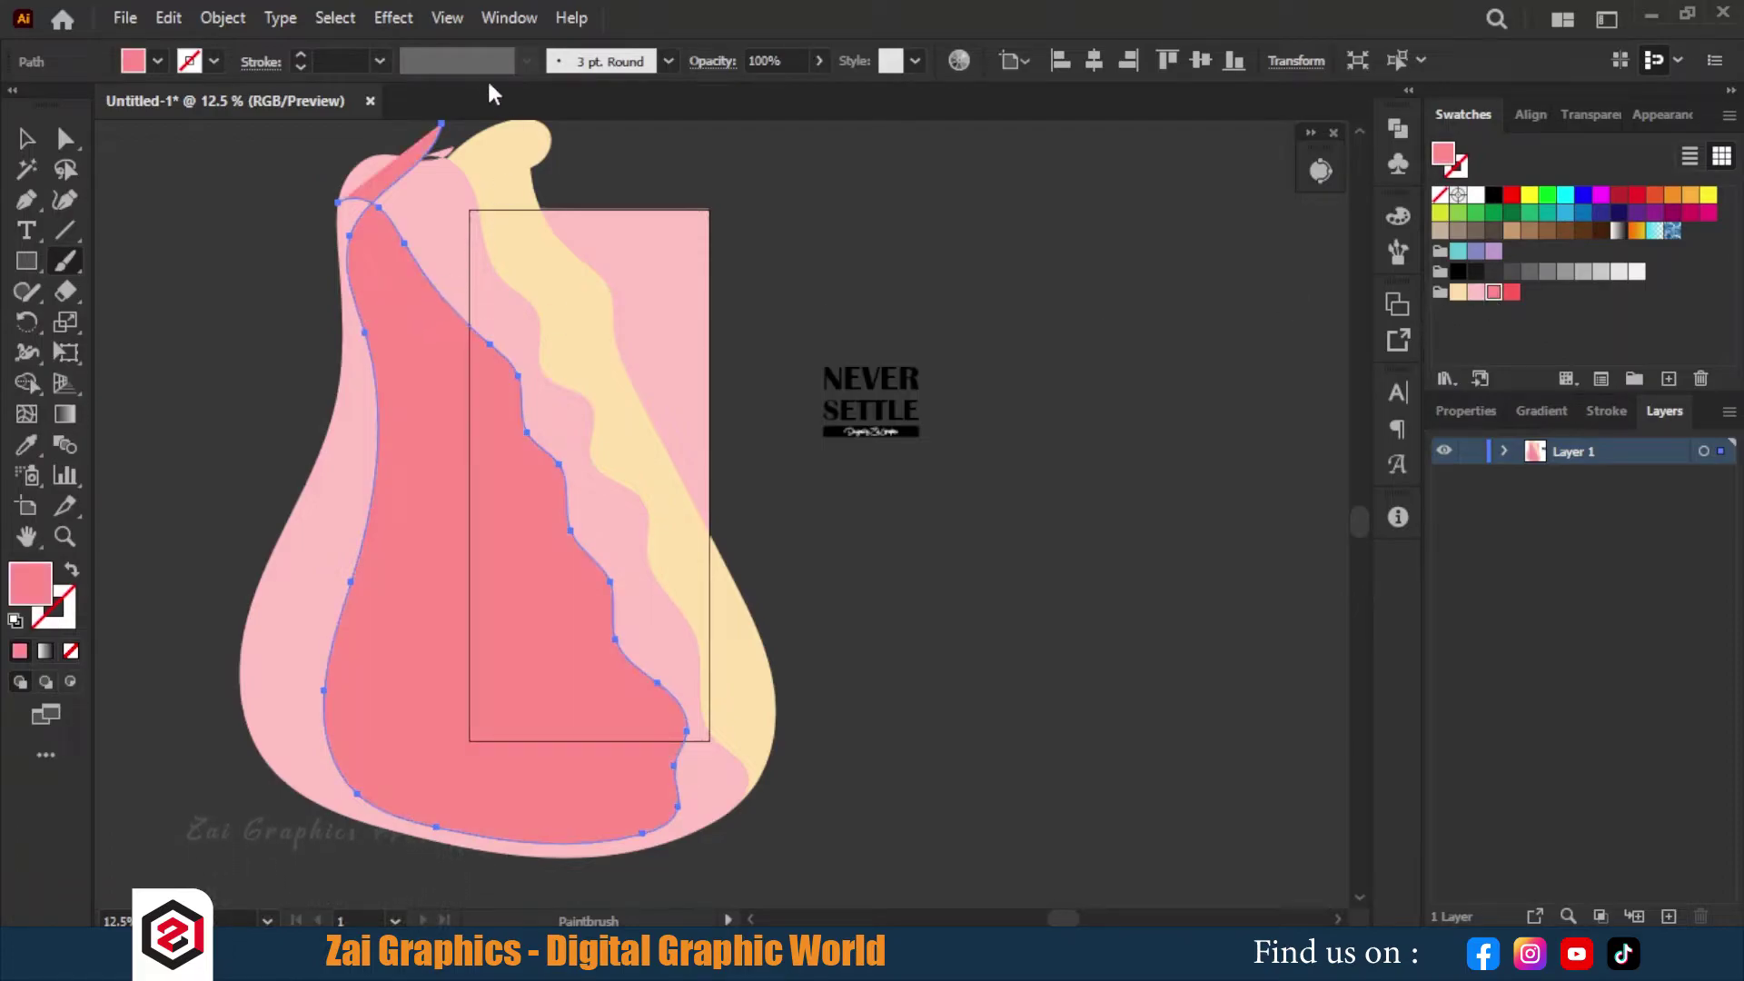
pyautogui.click(446, 17)
pyautogui.click(545, 128)
# Paint a fourth closed wavy shape over the artboard's lower-left area, filled with the coral red swatch and no stroke
pyautogui.moveTo(427, 337); pyautogui.dragTo(476, 382)
pyautogui.moveTo(586, 726)
pyautogui.mouseDown()
pyautogui.moveTo(381, 847)
pyautogui.moveTo(365, 562)
pyautogui.moveTo(400, 381)
pyautogui.moveTo(454, 313)
pyautogui.mouseUp()
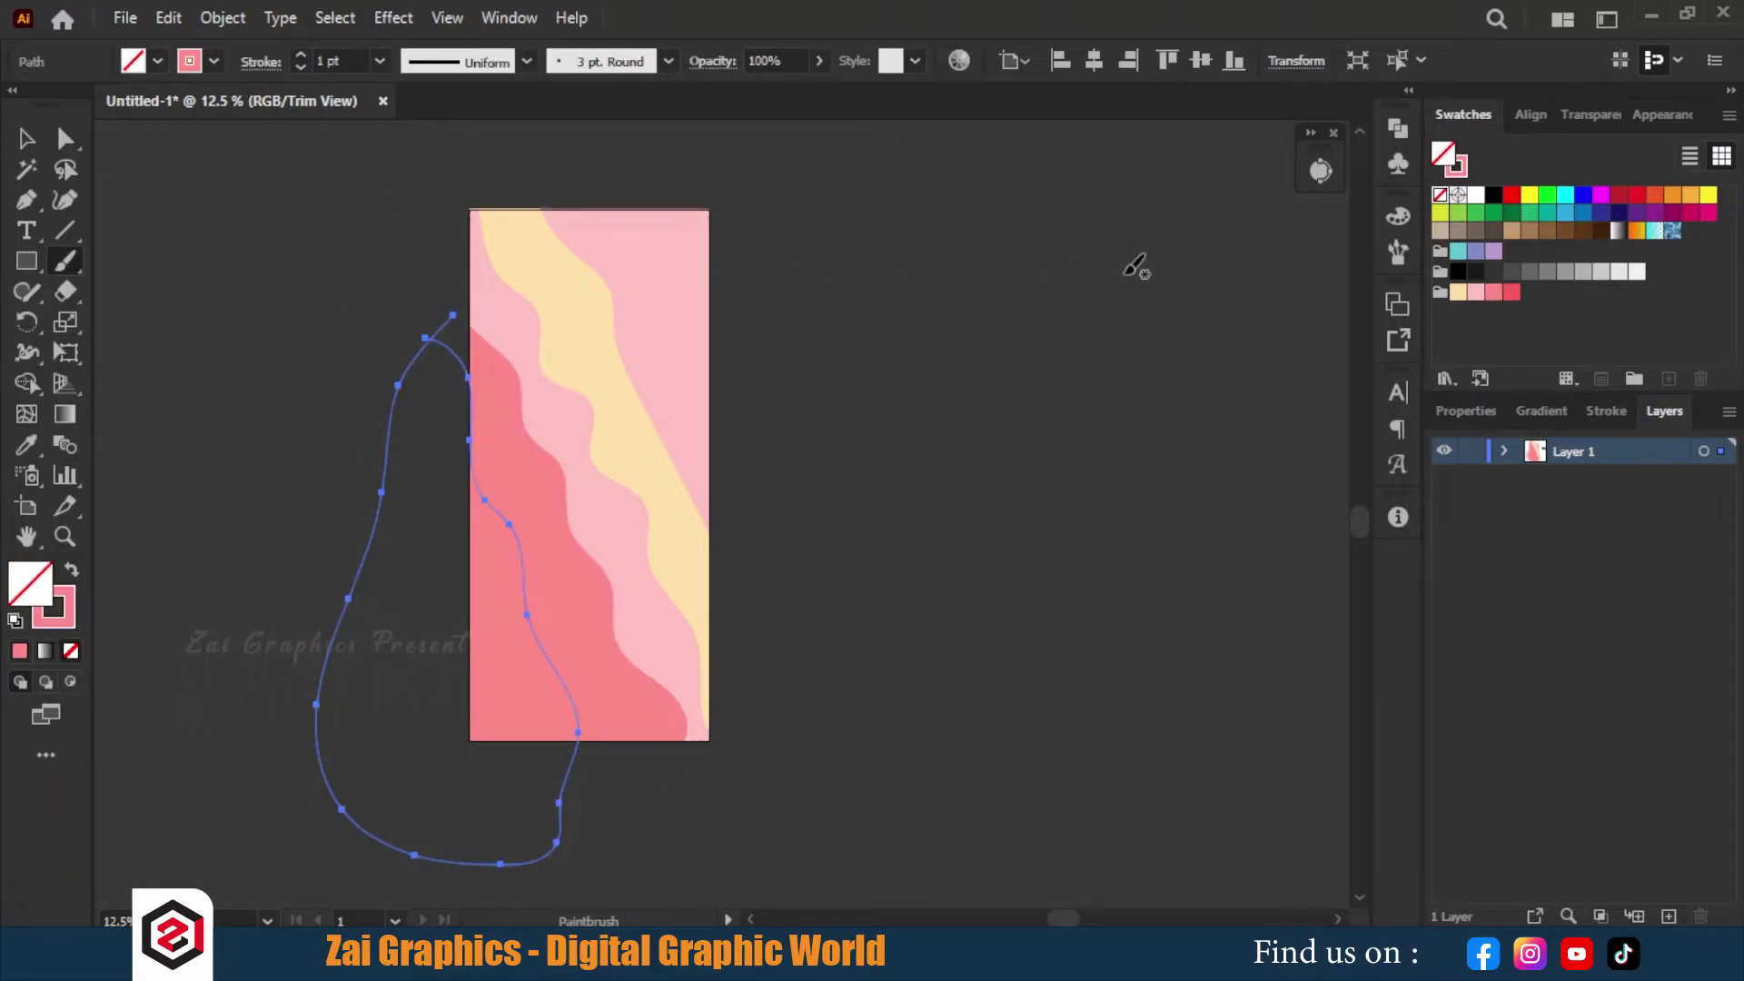
pyautogui.click(1494, 292)
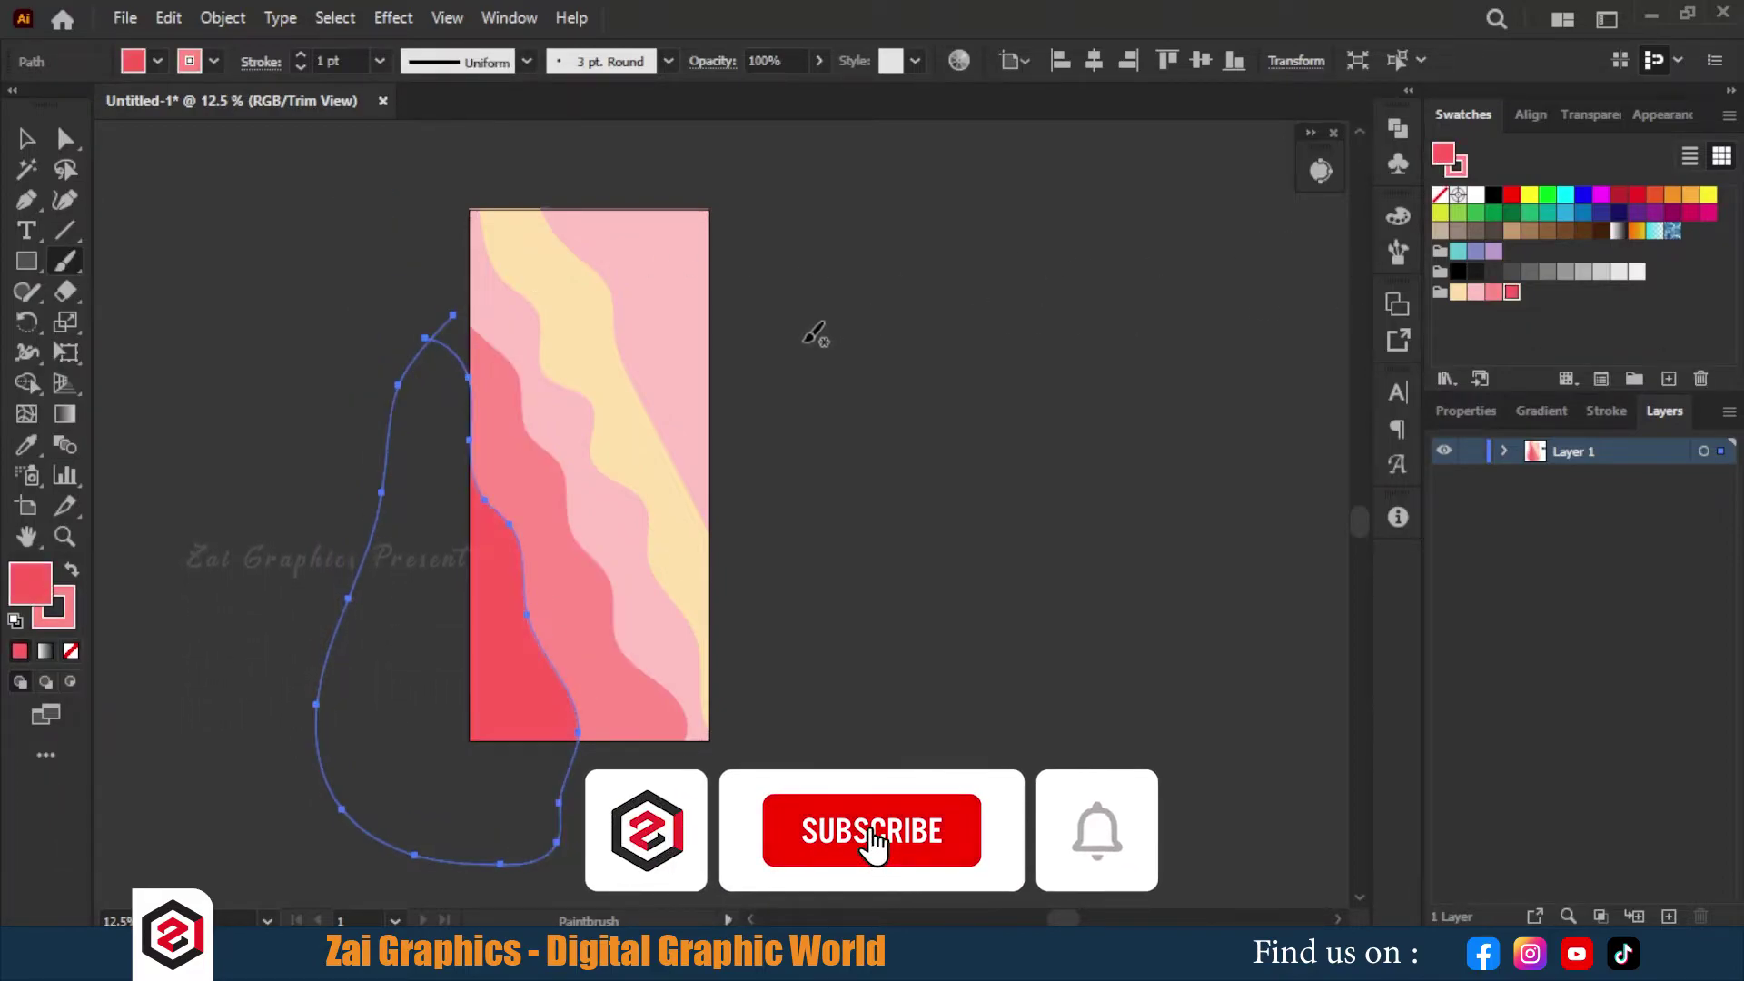
pyautogui.press('/')
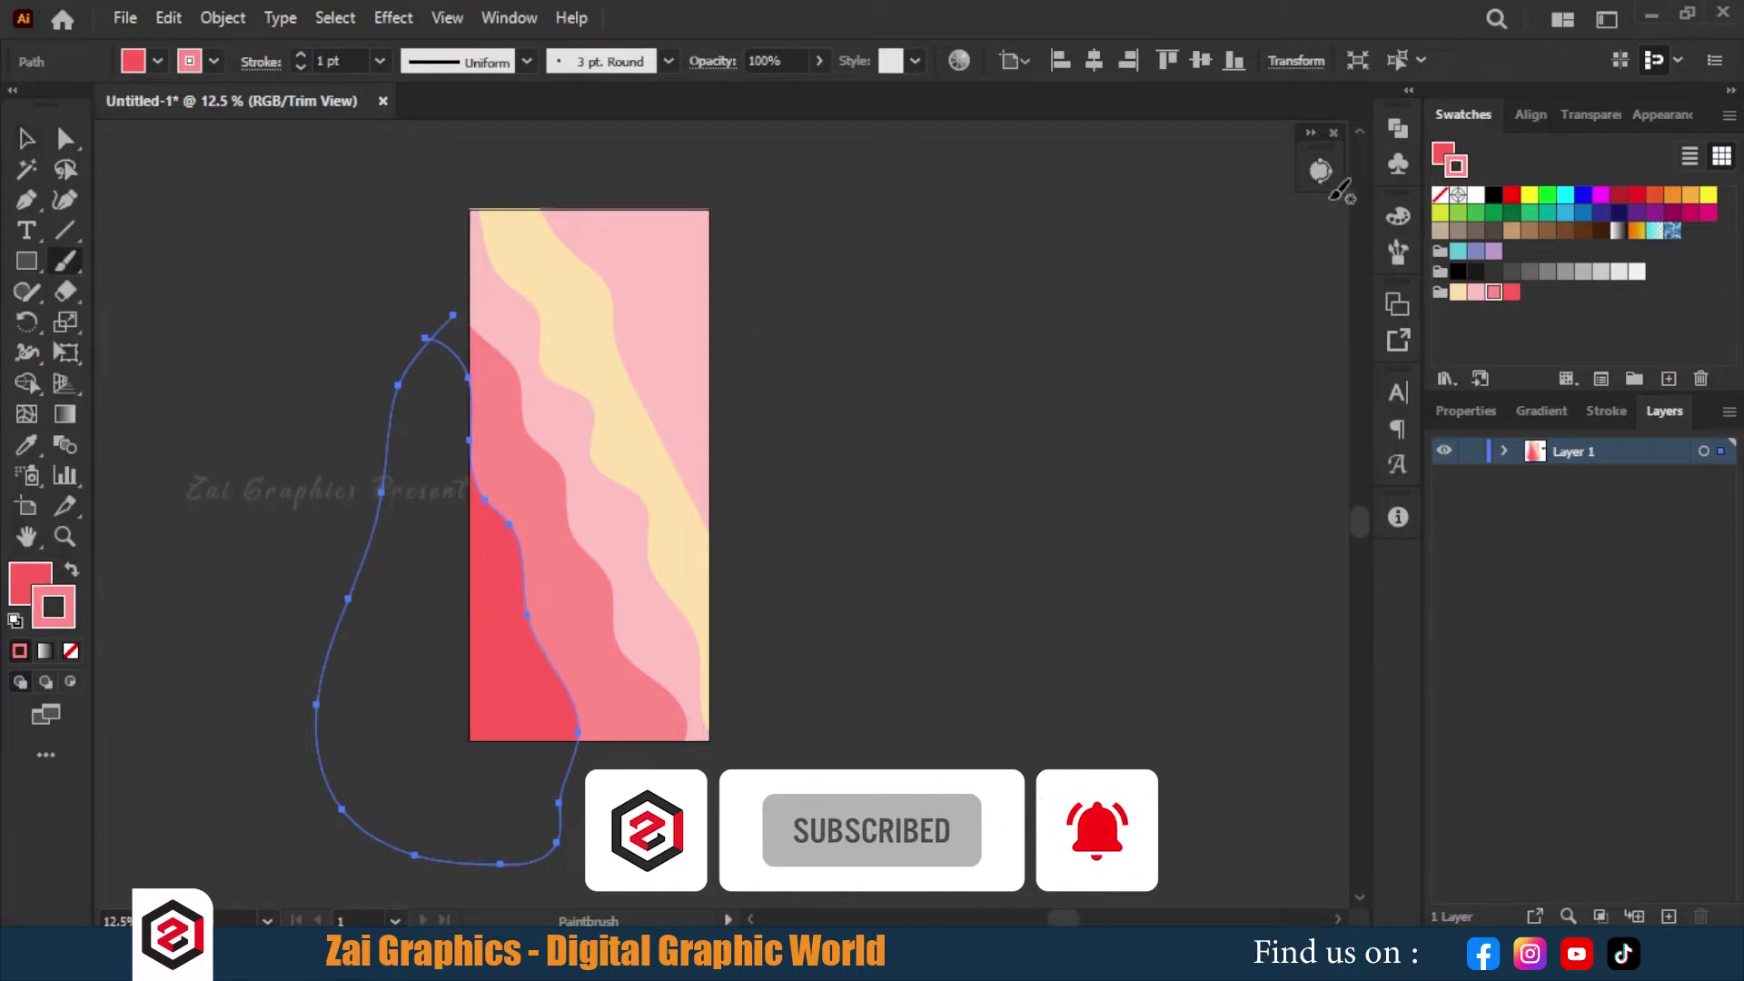
# Select all four wavy shapes and start a Drop Shadow effect on them with a blur of 9 px
pyautogui.press('v')
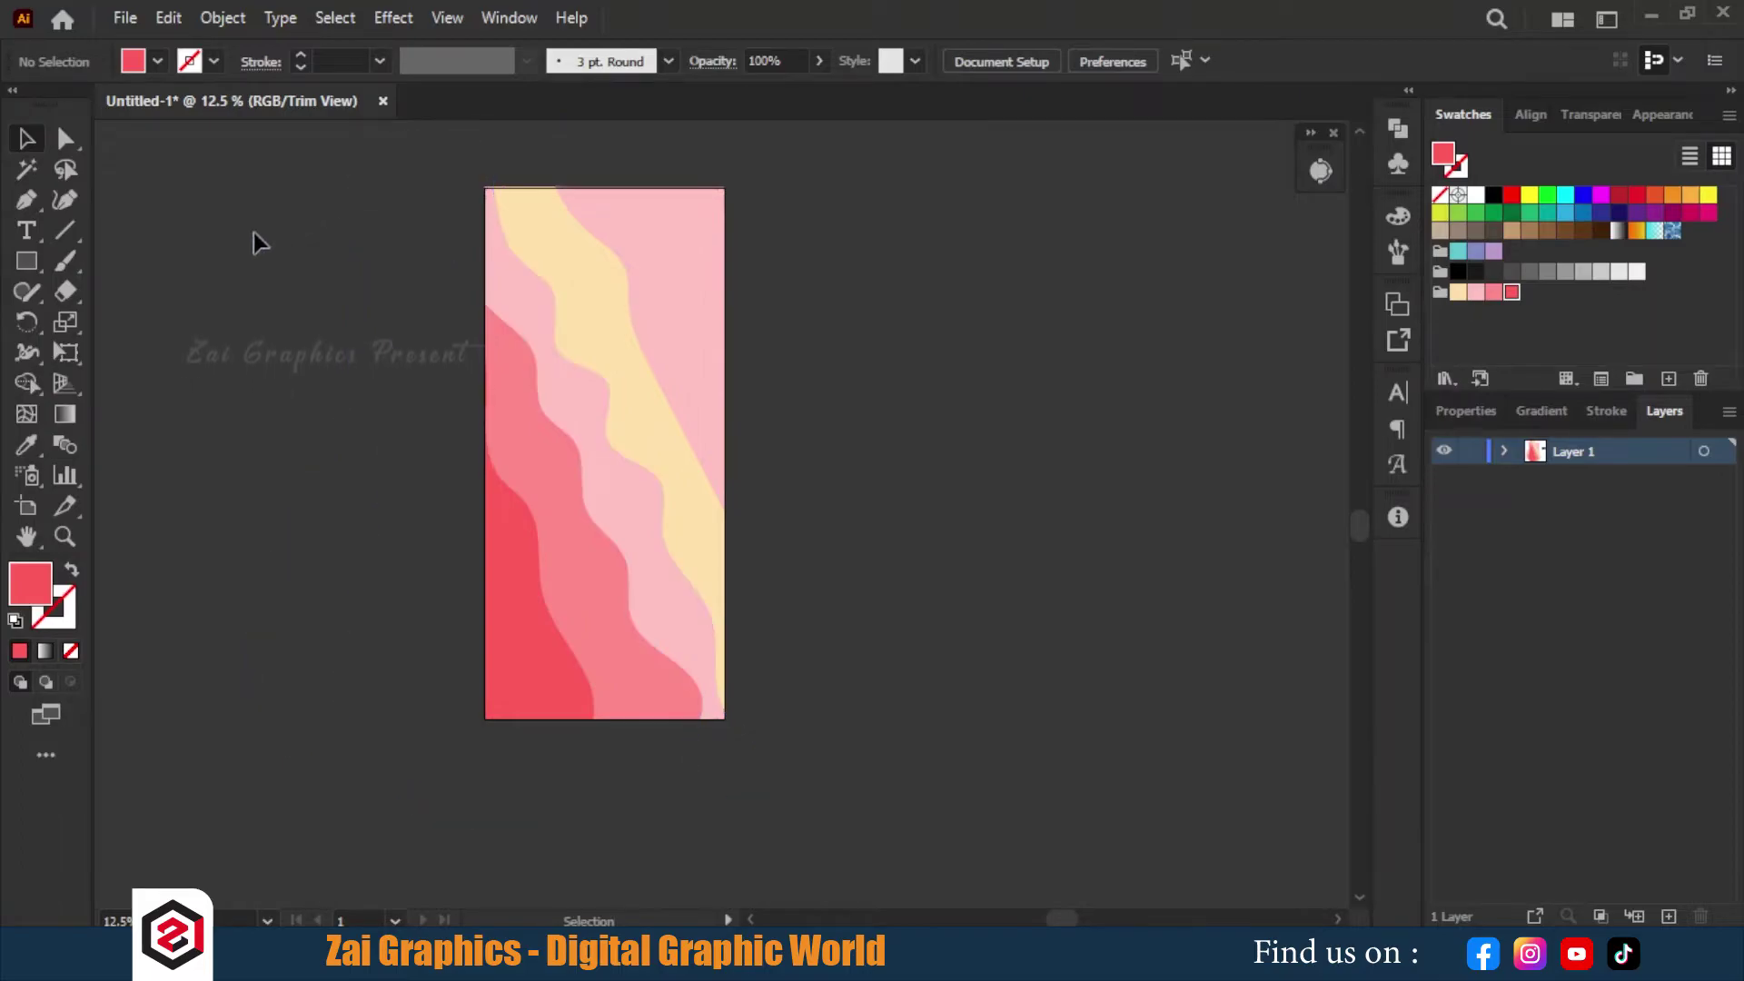
pyautogui.hotkey('ctrl', 'a')
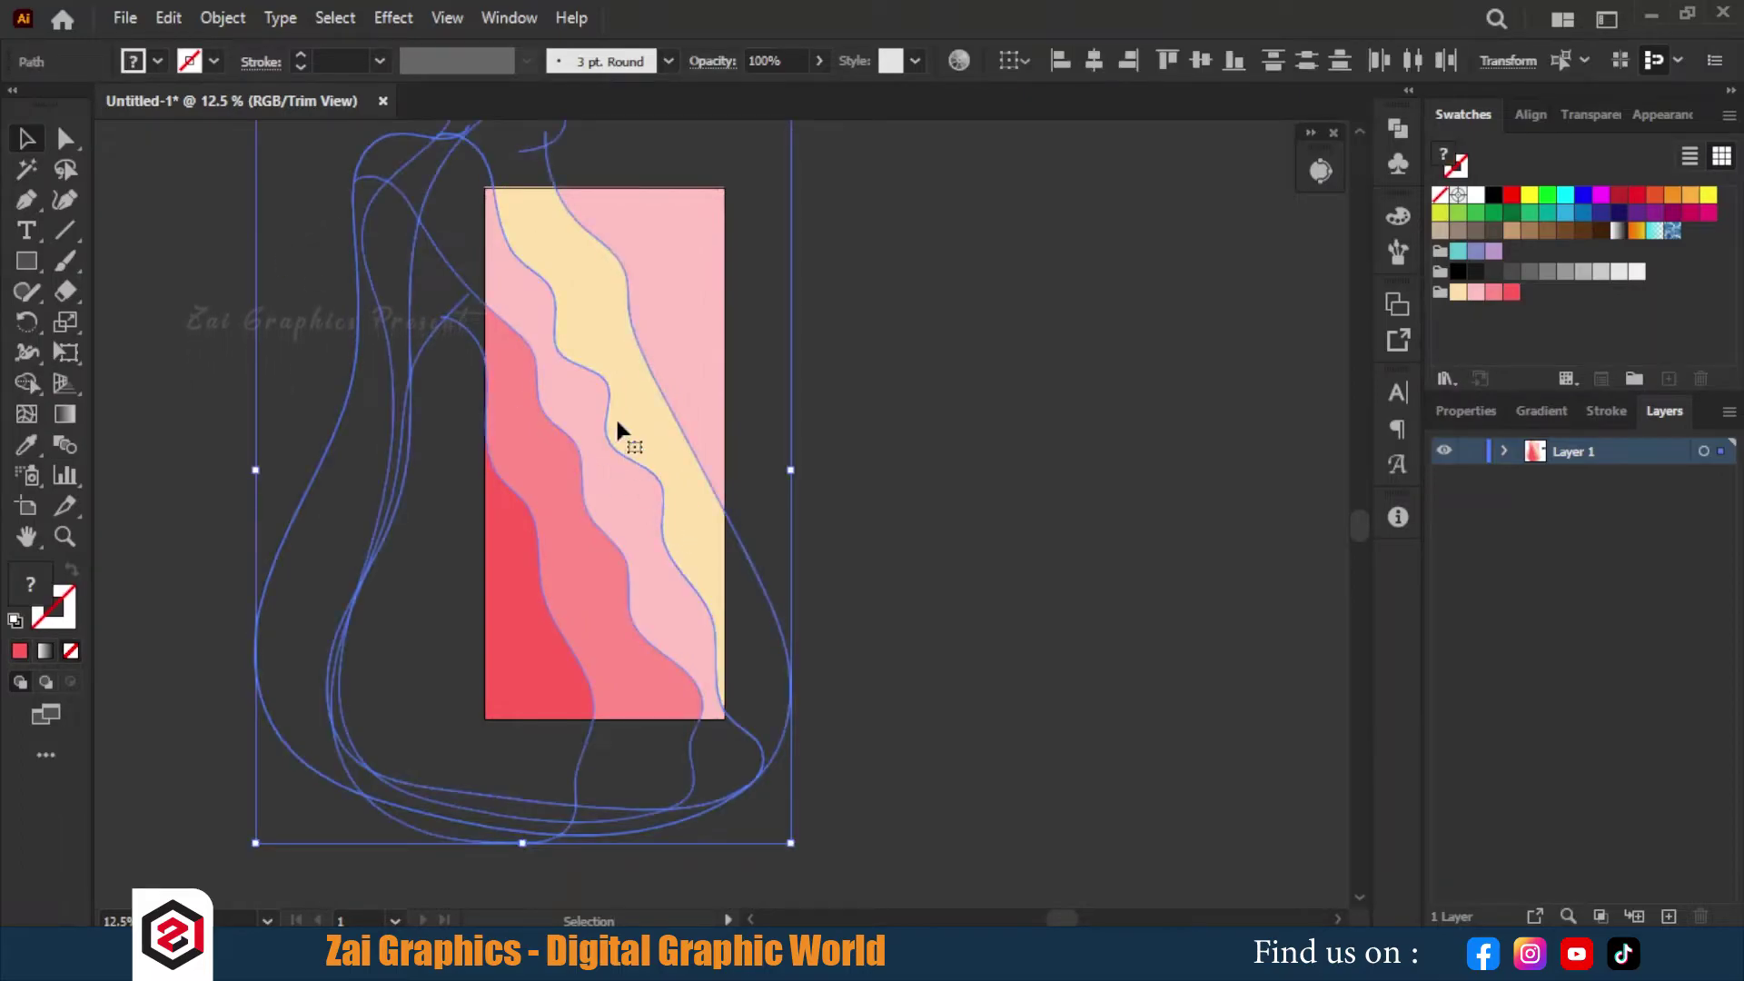
pyautogui.click(404, 20)
pyautogui.moveTo(536, 303)
pyautogui.click(800, 307)
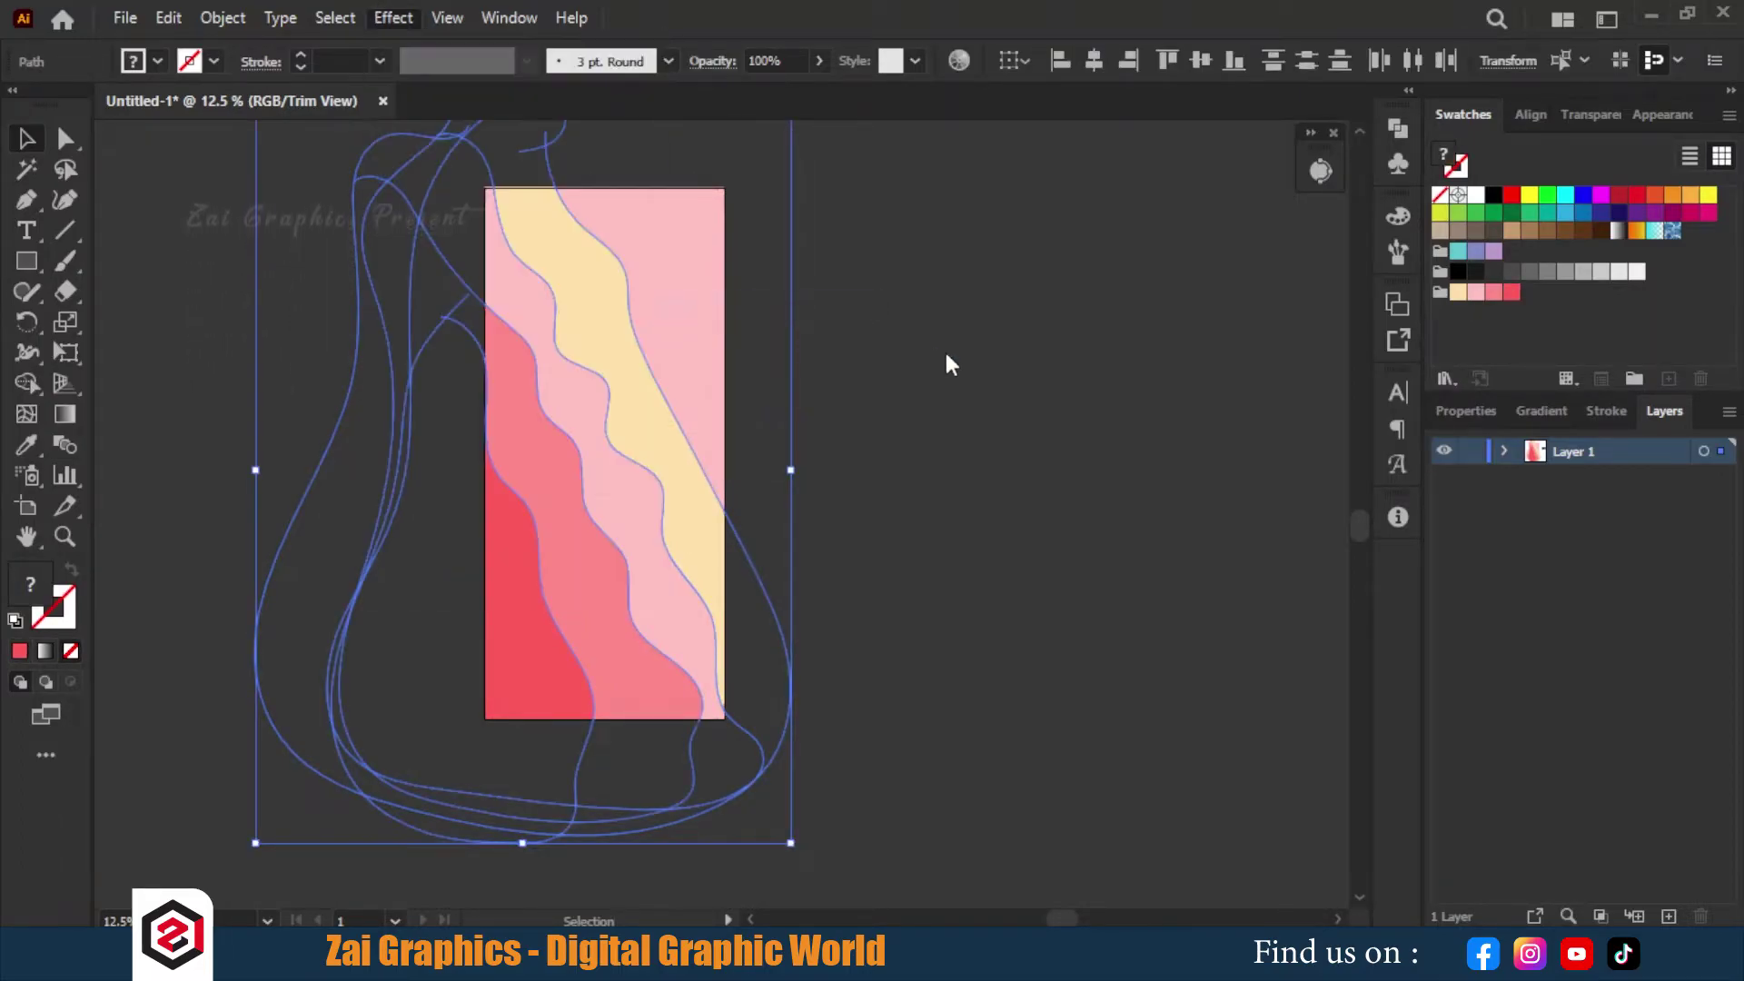
pyautogui.moveTo(1245, 164); pyautogui.dragTo(958, 169)
pyautogui.click(987, 386)
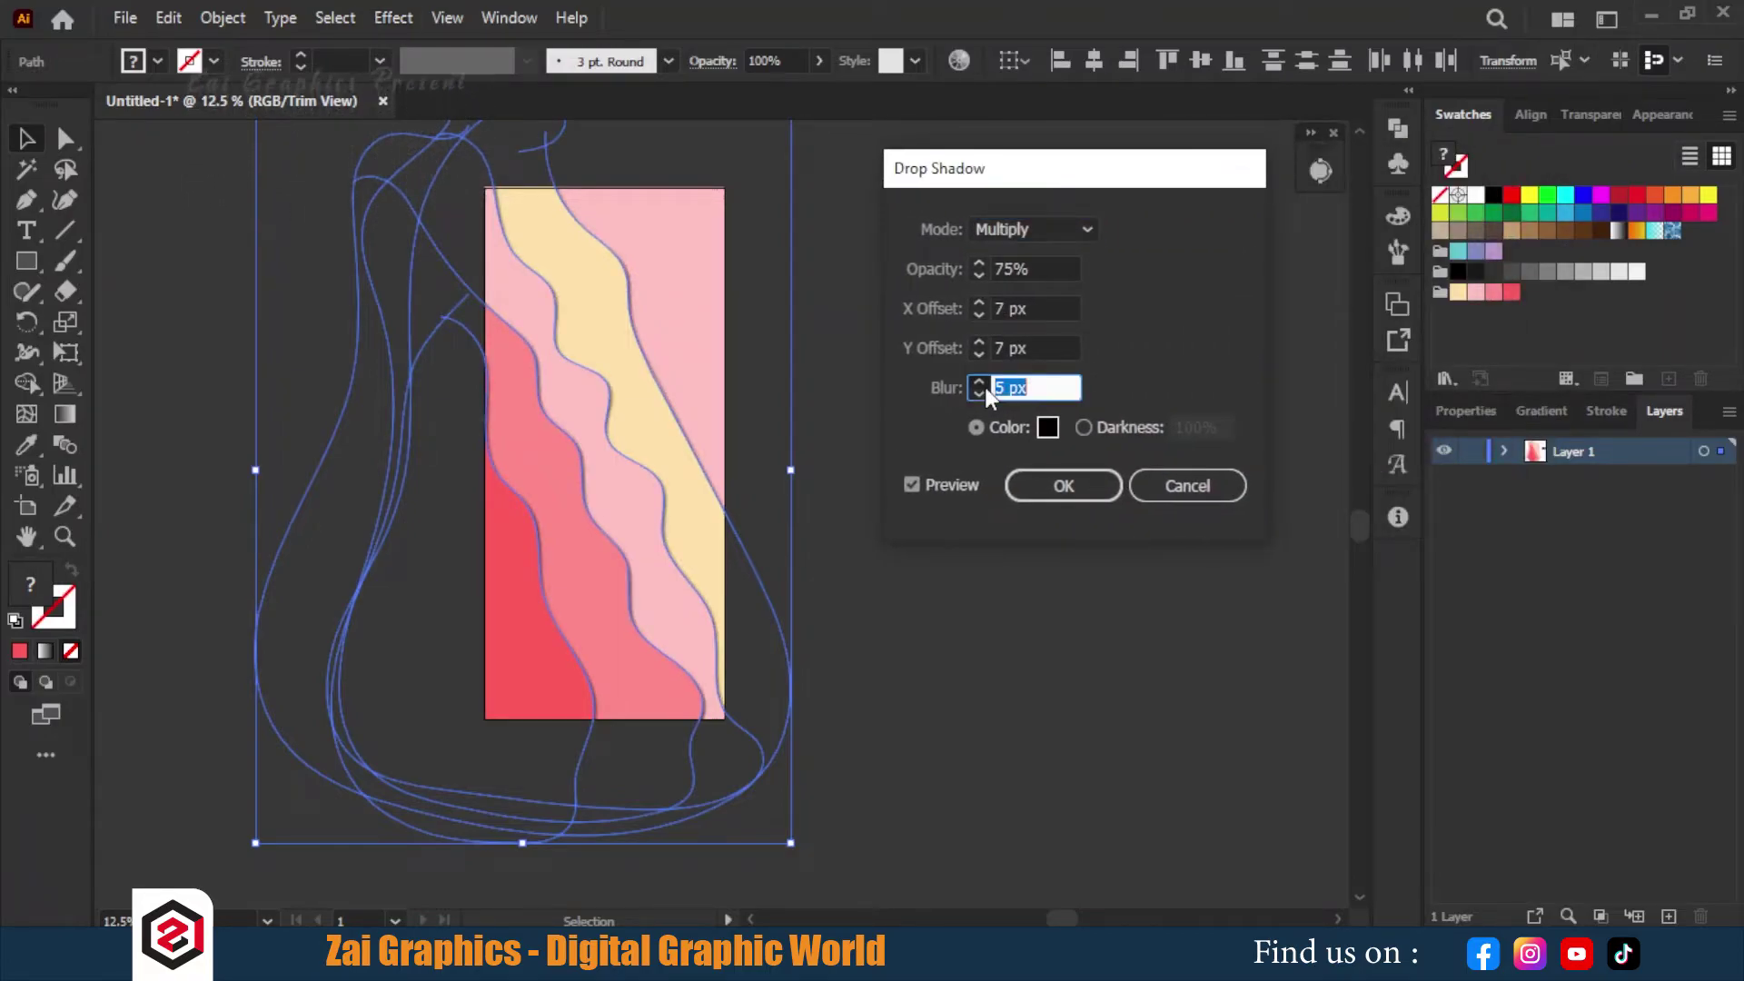
pyautogui.click(982, 384)
# Set the drop shadow's X and Y offsets to 10 px, apply it, and deselect the shapes
pyautogui.click(1050, 306)
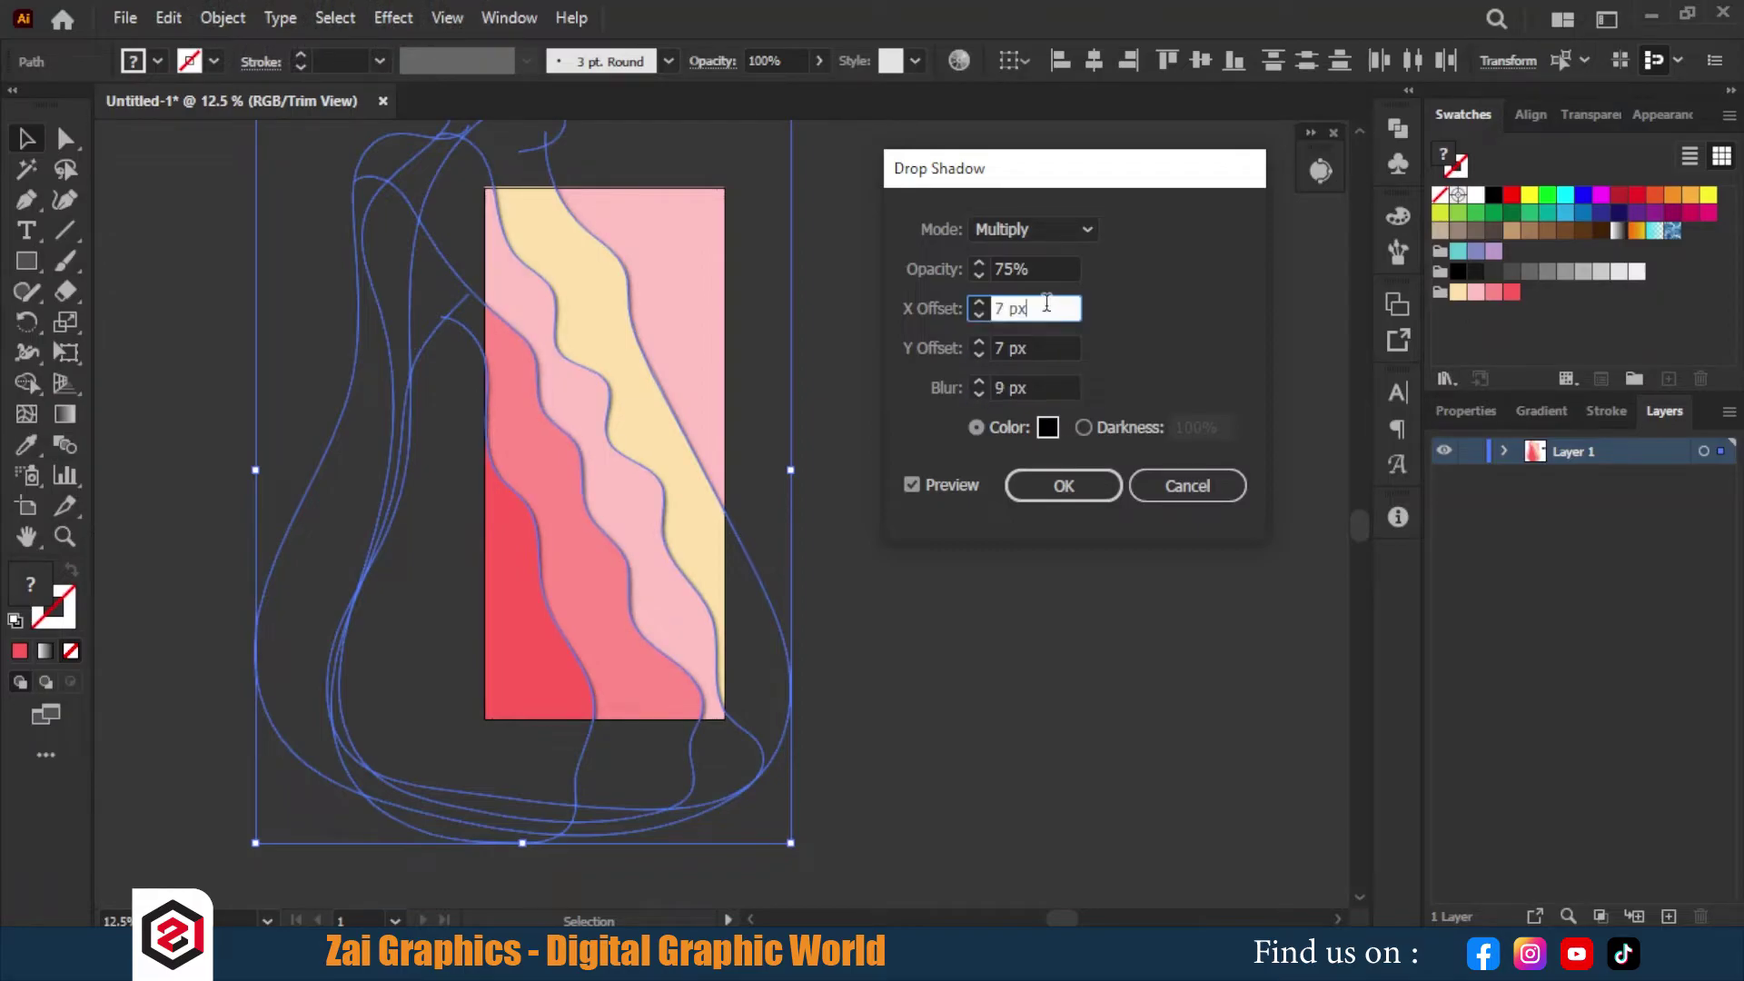
pyautogui.write('10')
pyautogui.click(1035, 351)
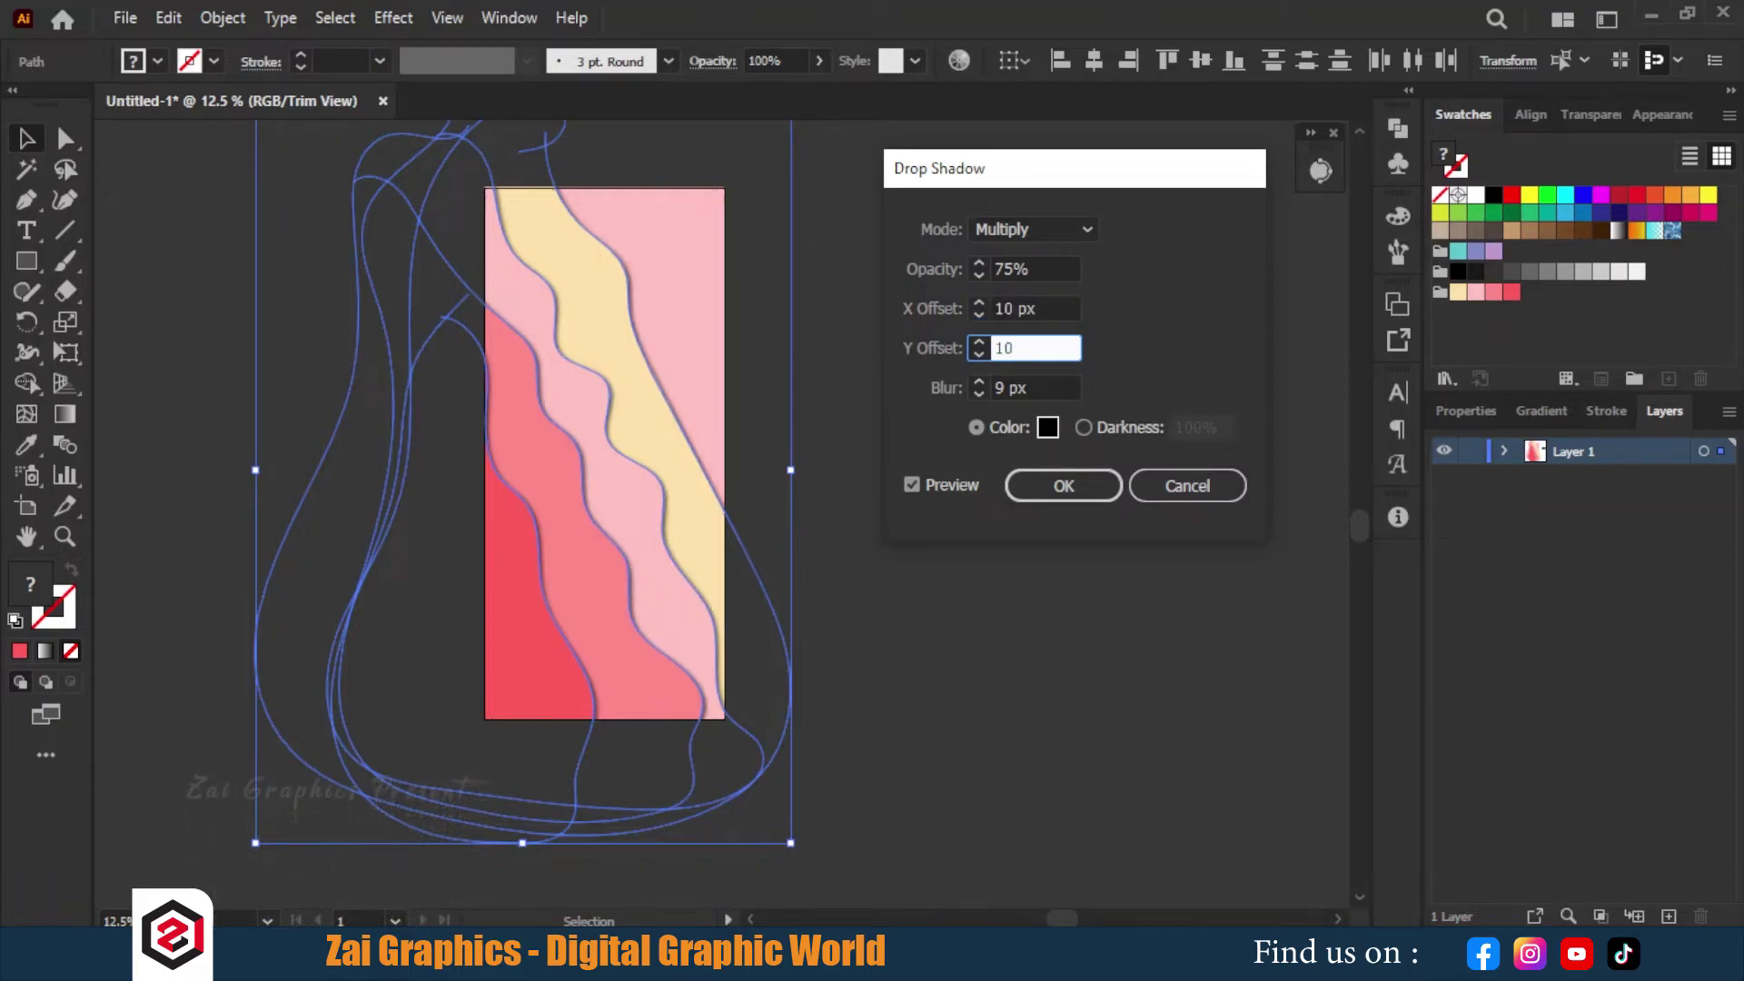
pyautogui.click(969, 441)
pyautogui.press('Return')
pyautogui.click(951, 209)
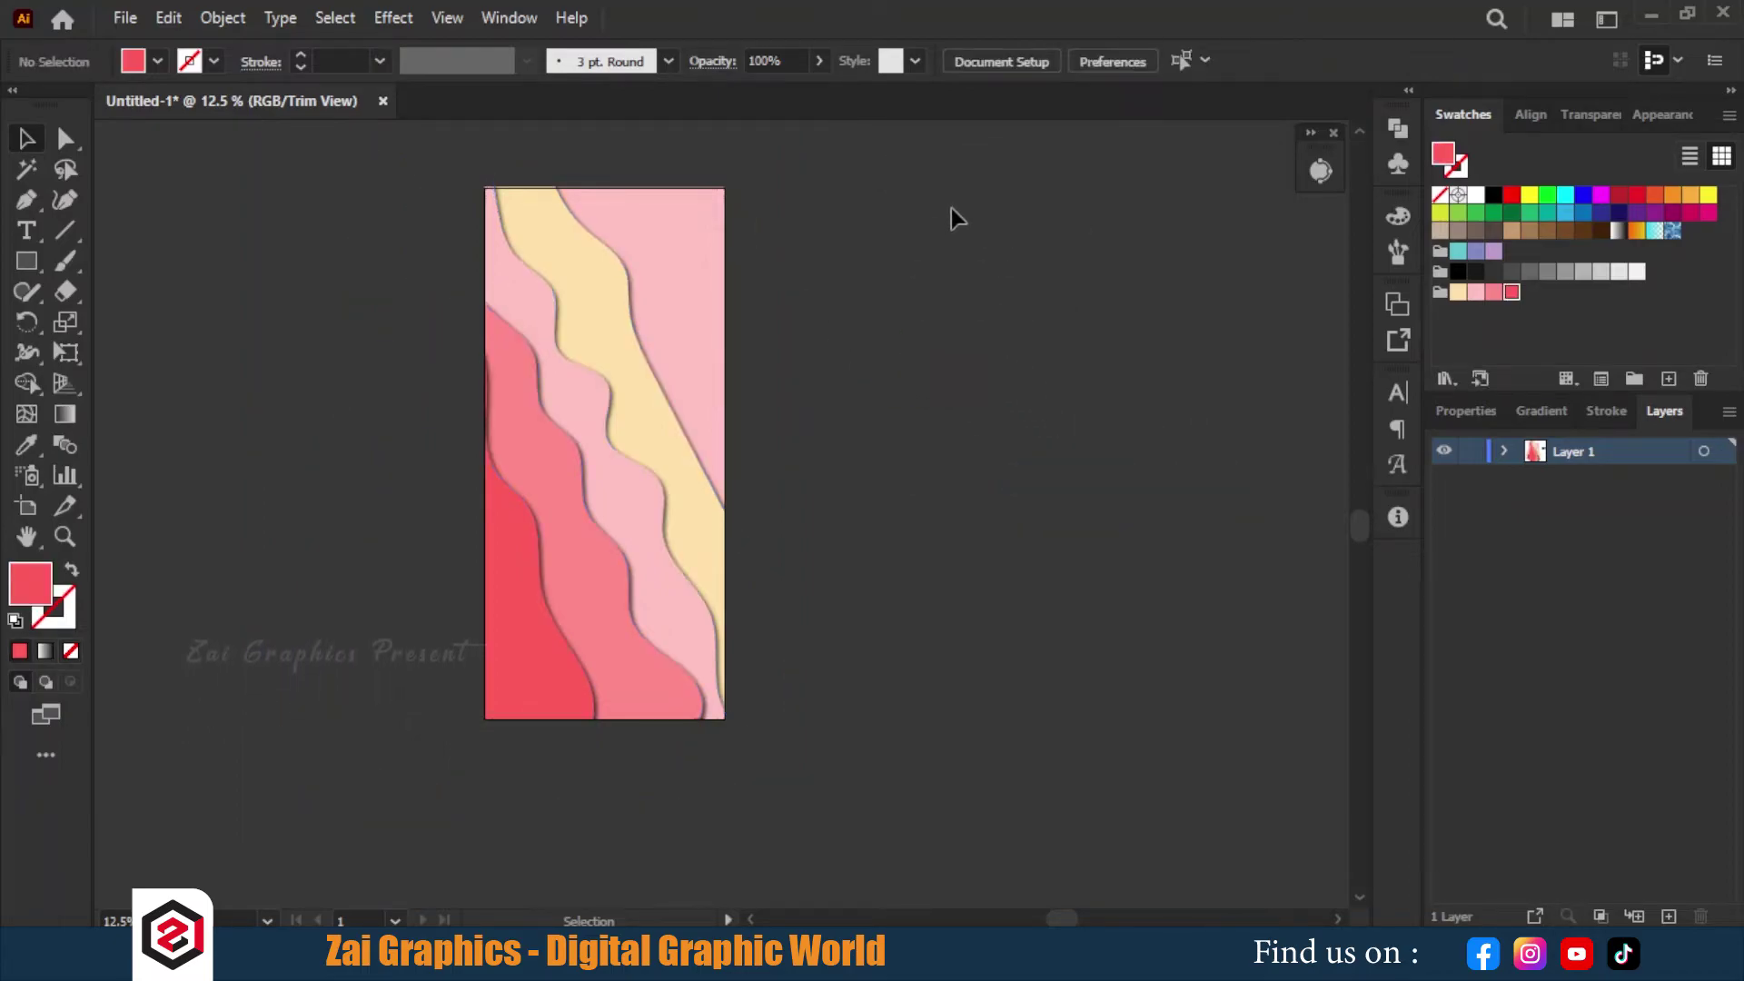
# Move the NEVER SETTLE lettering block onto the middle of the artboard and bring it to the front of the wavy shapes
pyautogui.moveTo(1130, 519); pyautogui.dragTo(635, 422)
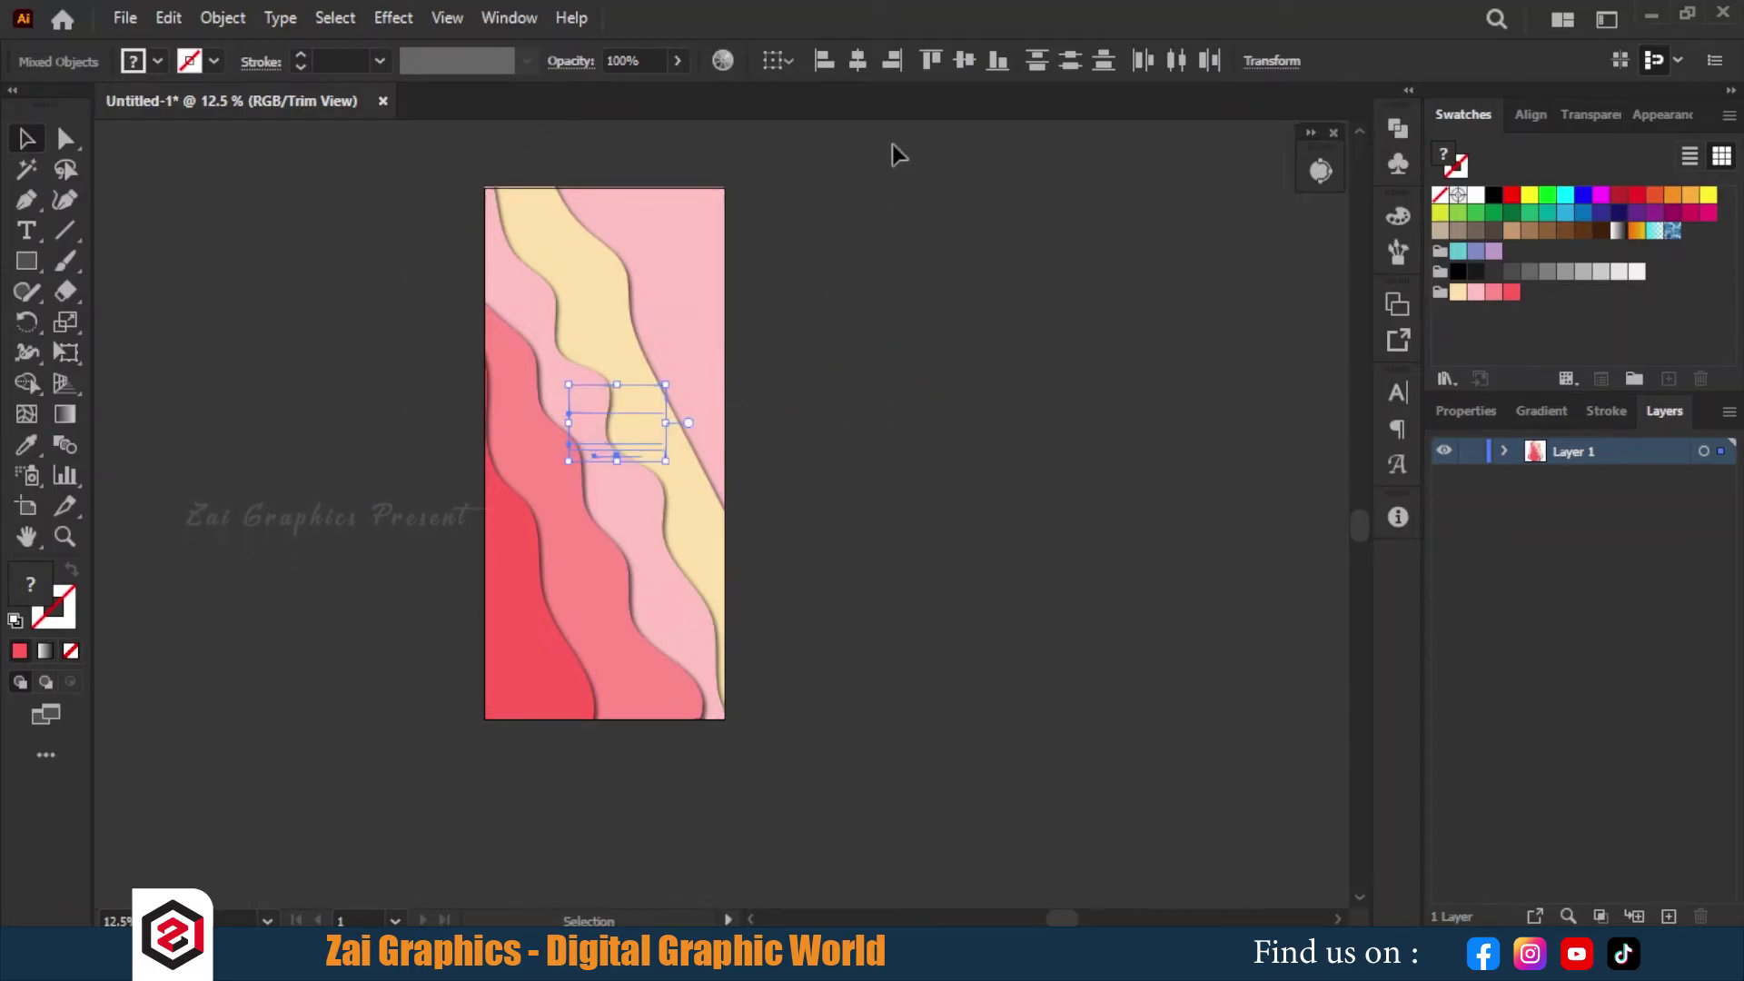
pyautogui.click(222, 17)
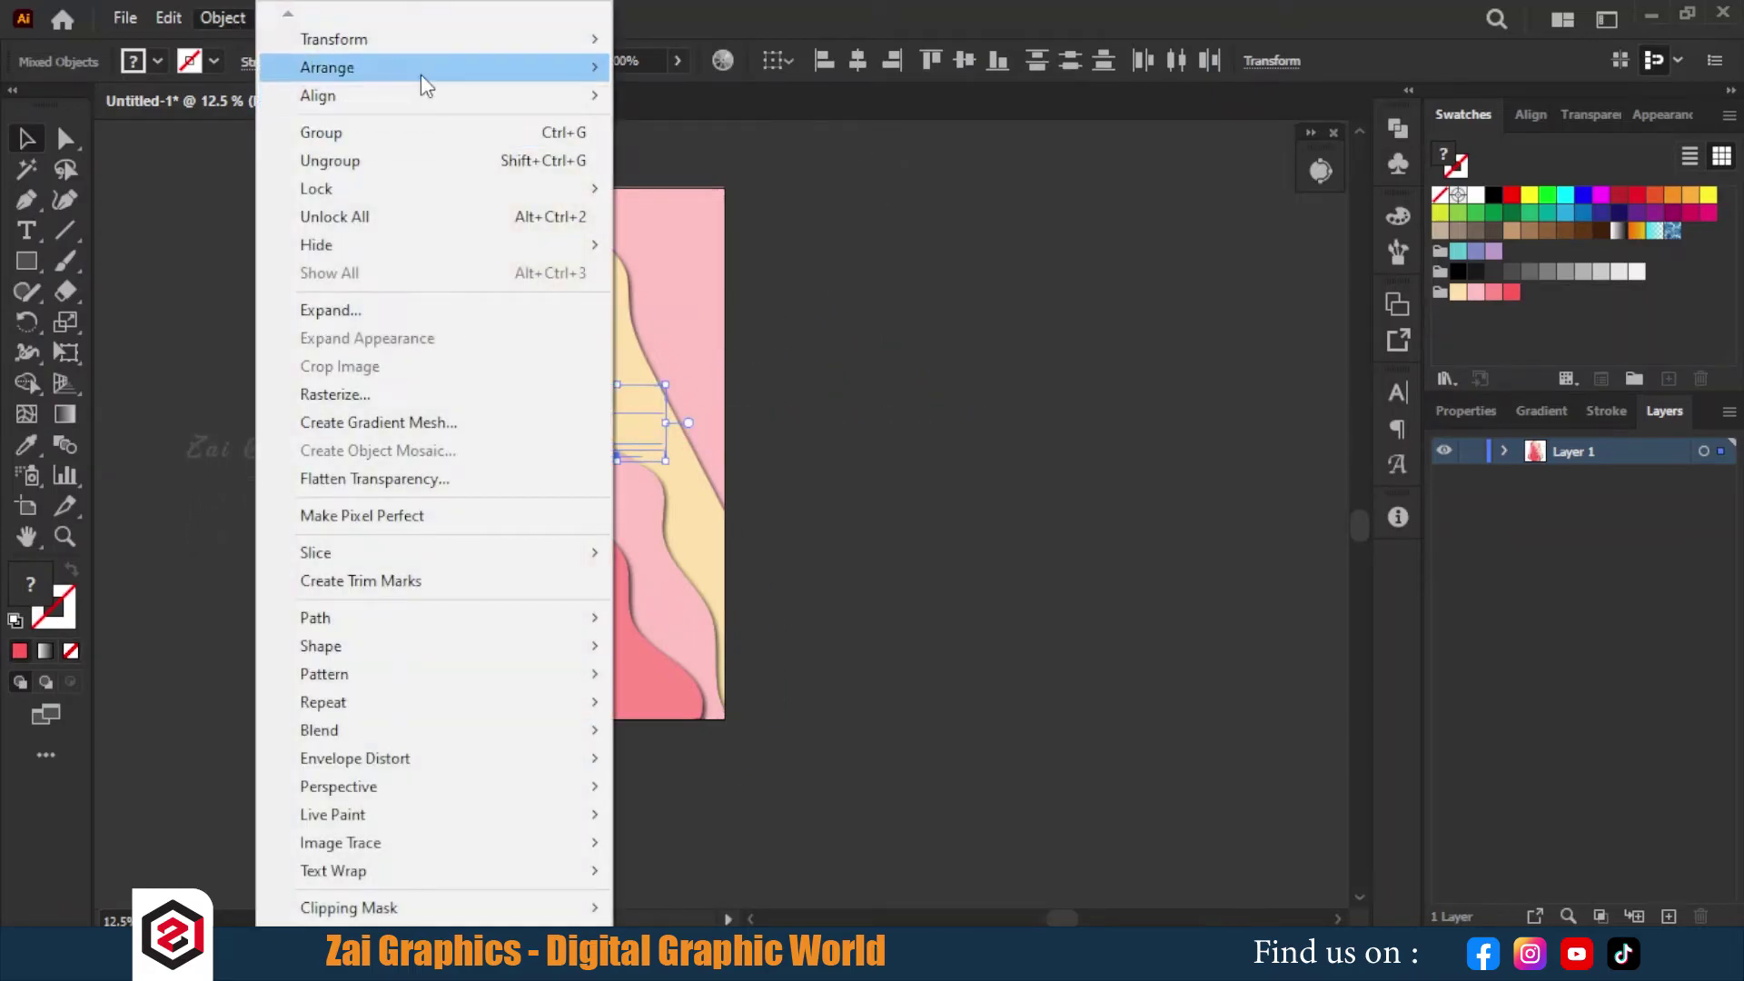
pyautogui.moveTo(427, 70)
pyautogui.click(765, 71)
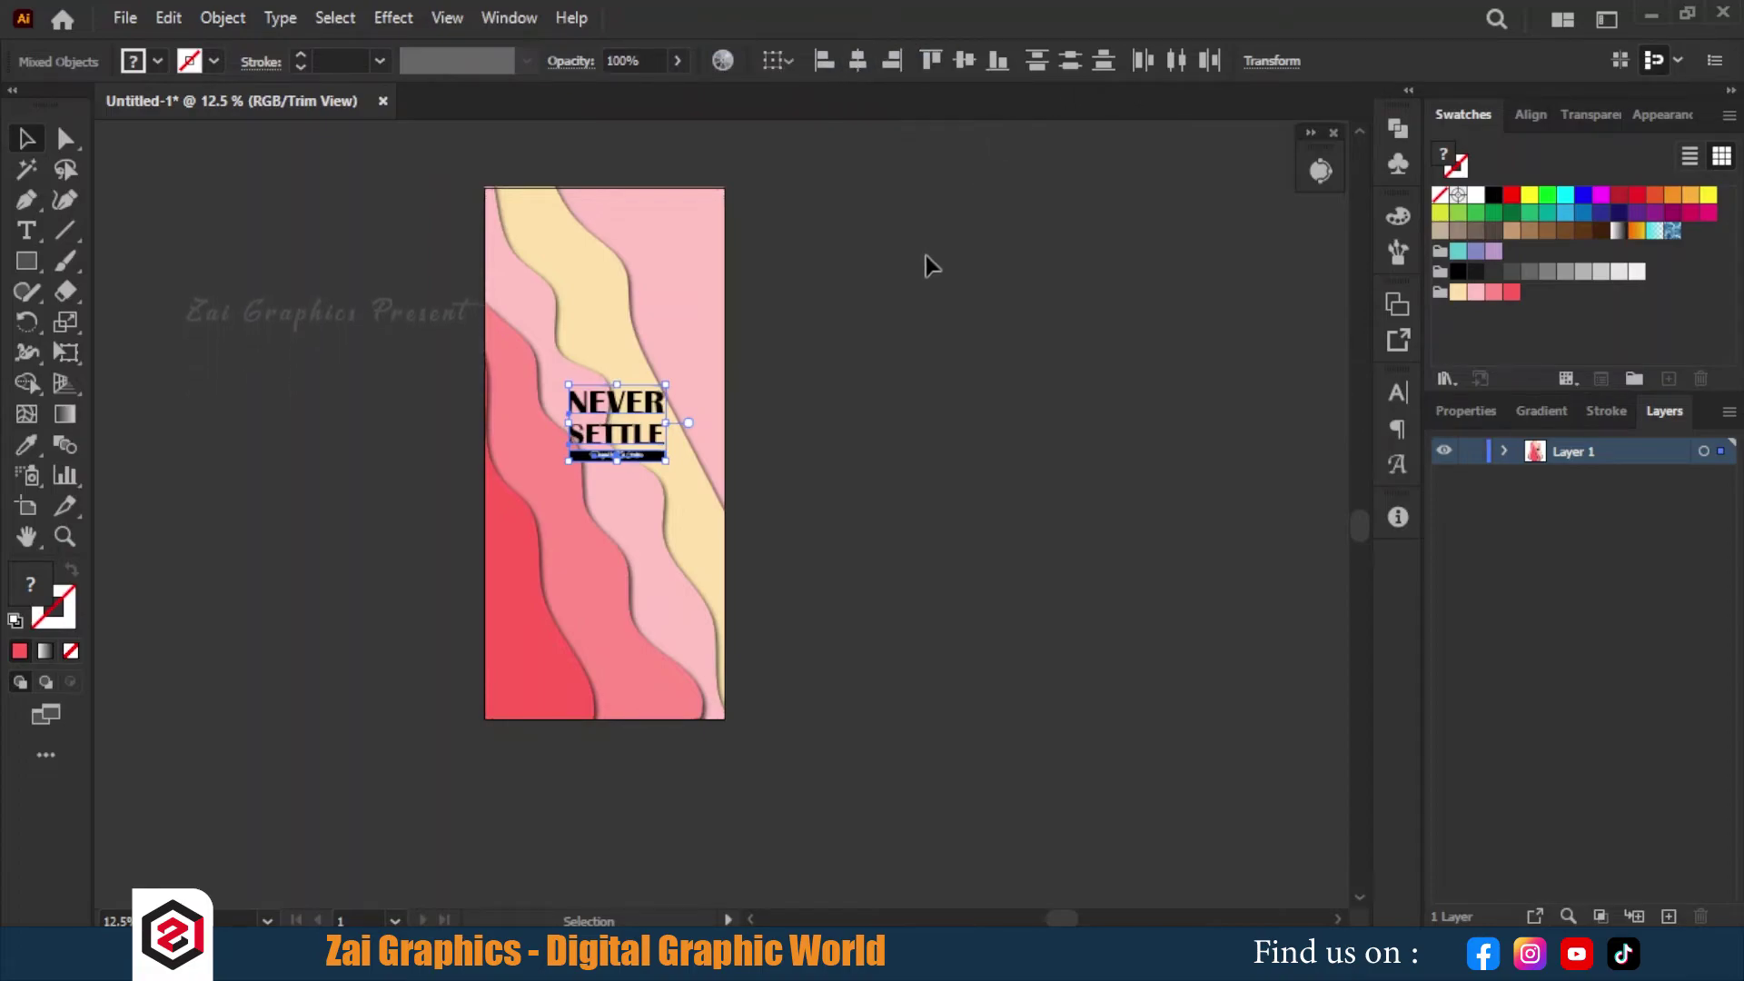
# Lower the NEVER SETTLE lettering block's opacity to 75% and deselect it
pyautogui.hotkey('ctrl', '=')
pyautogui.moveTo(837, 404); pyautogui.dragTo(923, 462)
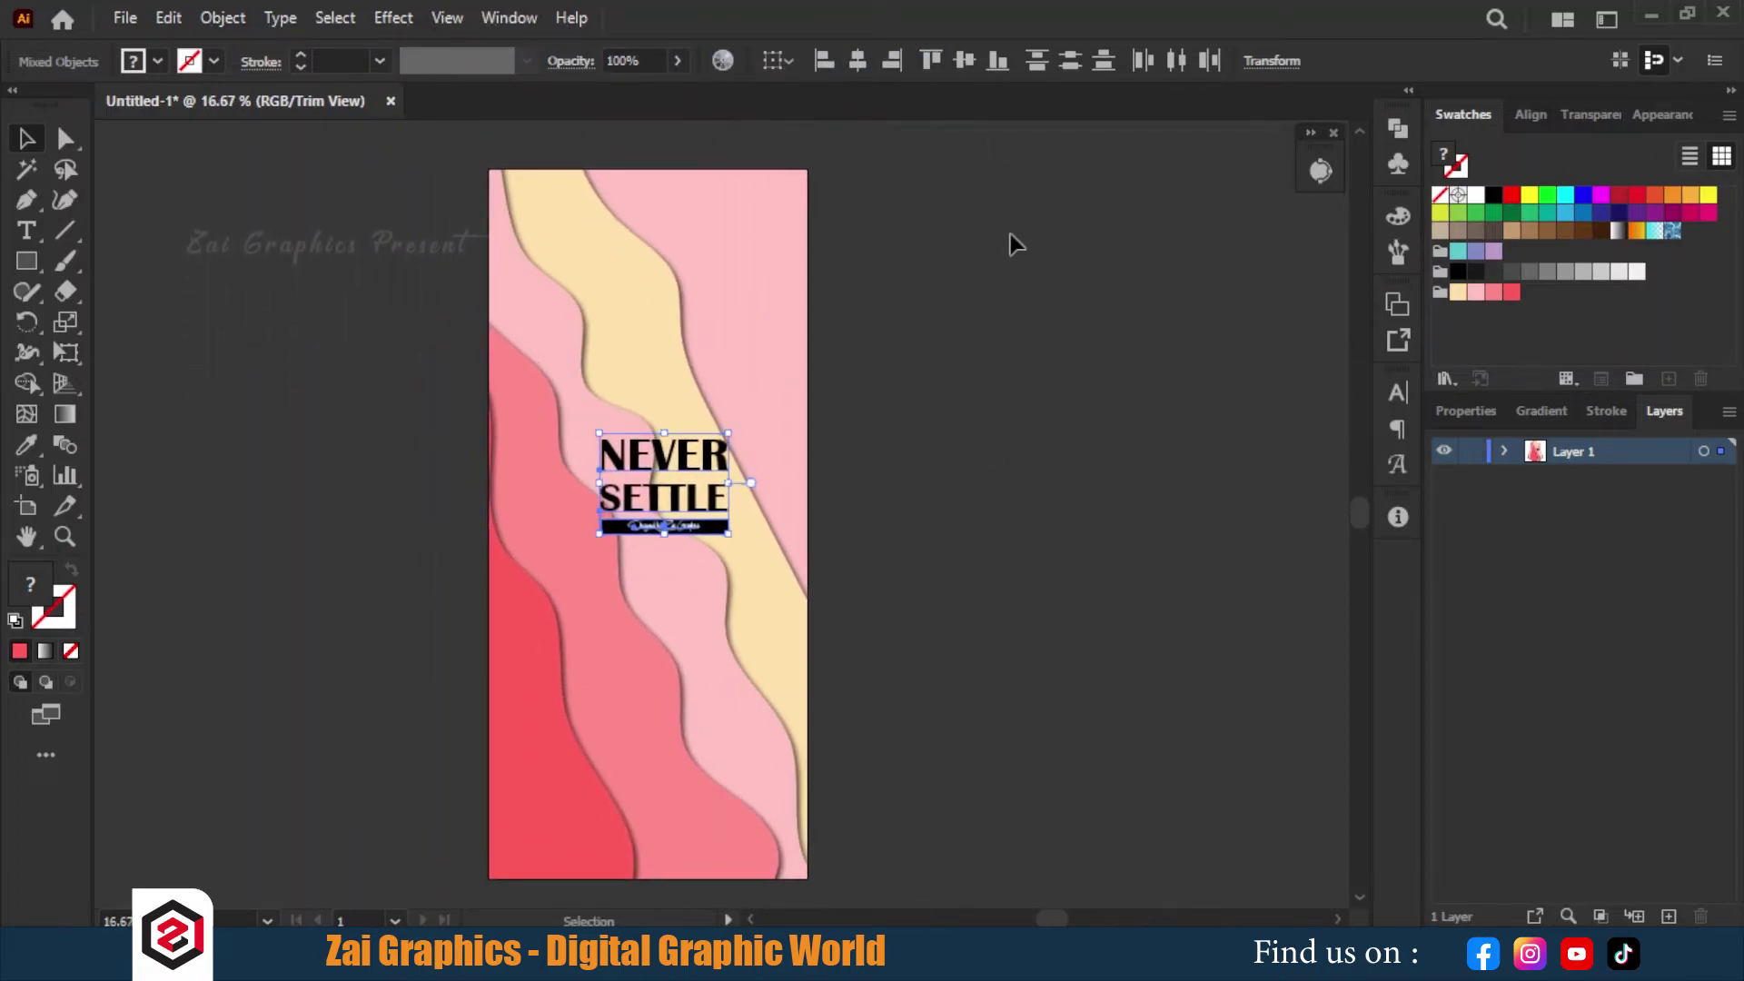
pyautogui.moveTo(674, 60); pyautogui.dragTo(650, 90)
pyautogui.click(1016, 322)
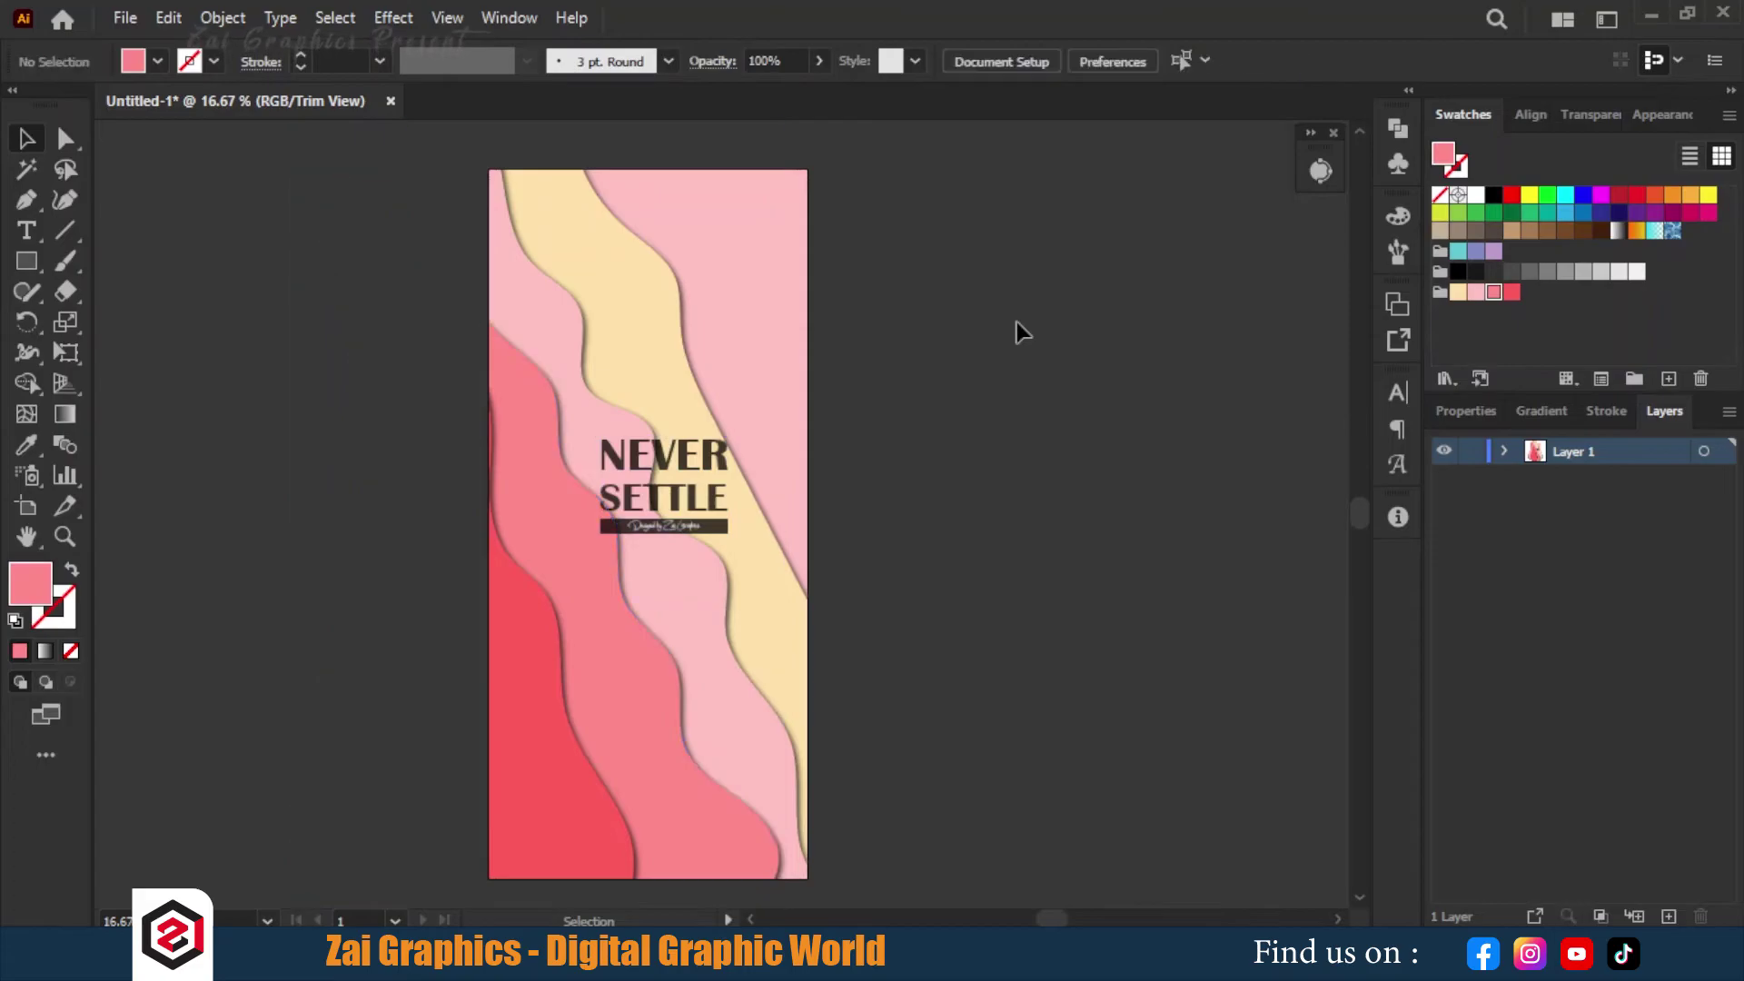
# Change the blending mode of the NEVER SETTLE lettering and the bar beneath it so both take on the pink and cream colours behind them
pyautogui.scroll(1, 1016, 321)
pyautogui.scroll(-1, 1017, 322)
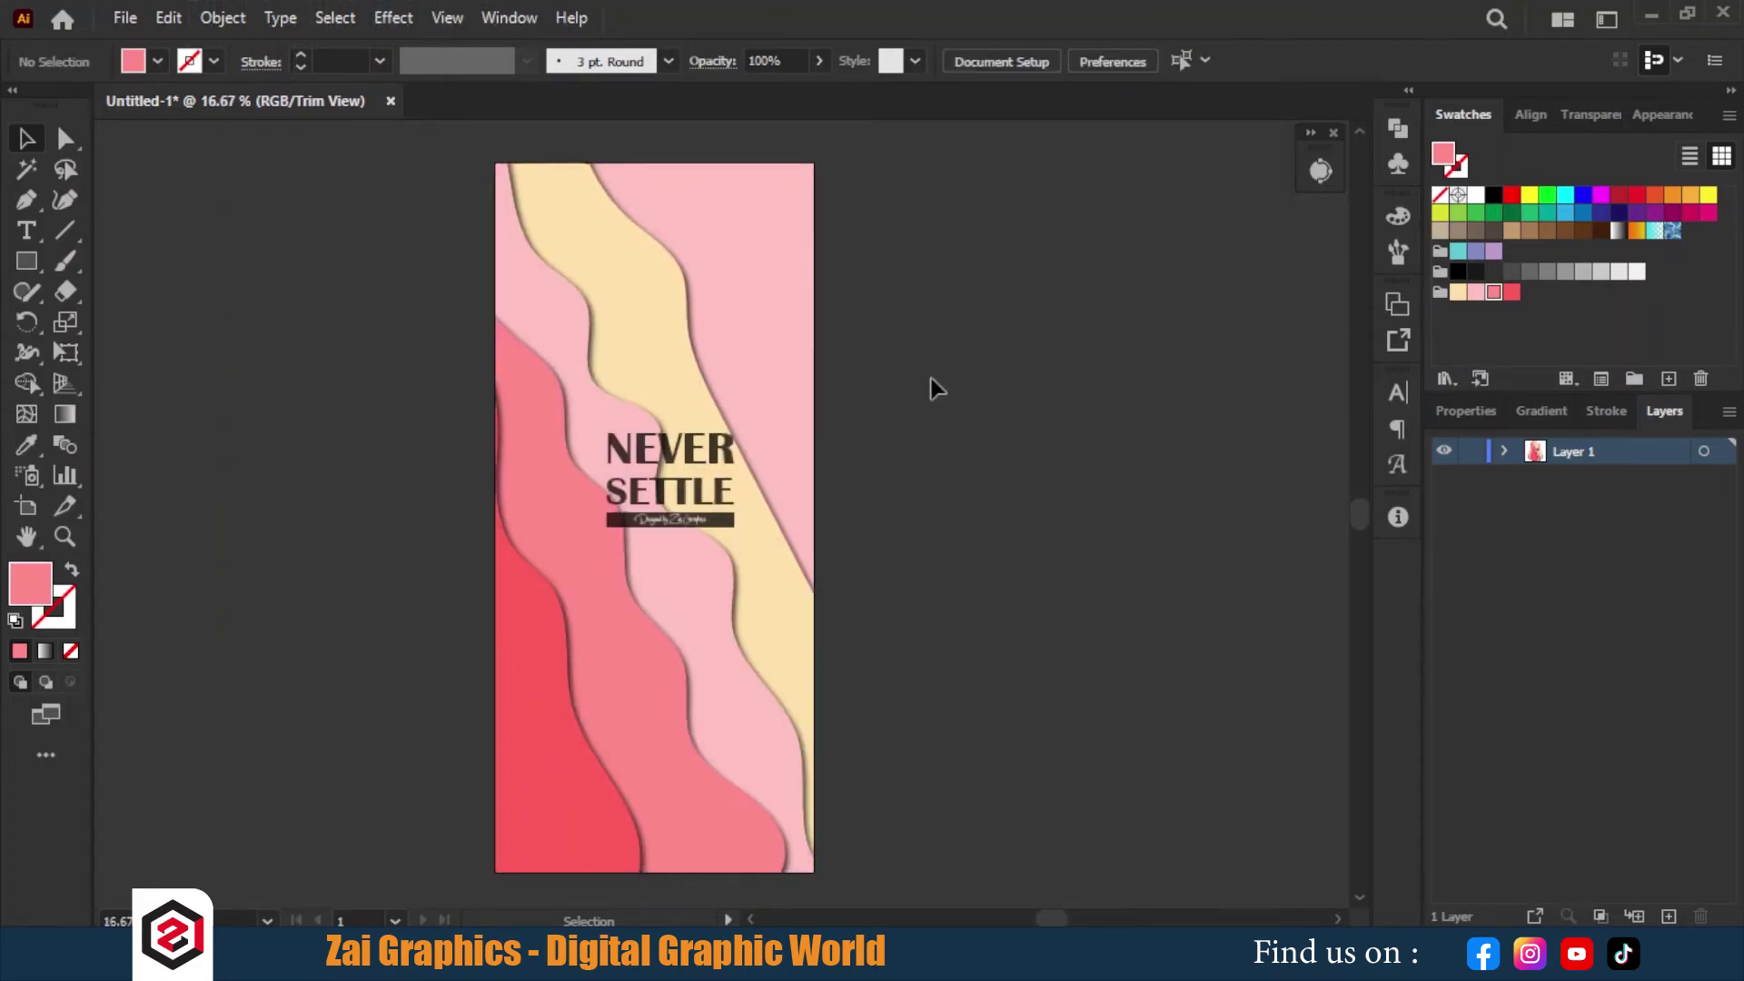
pyautogui.click(691, 454)
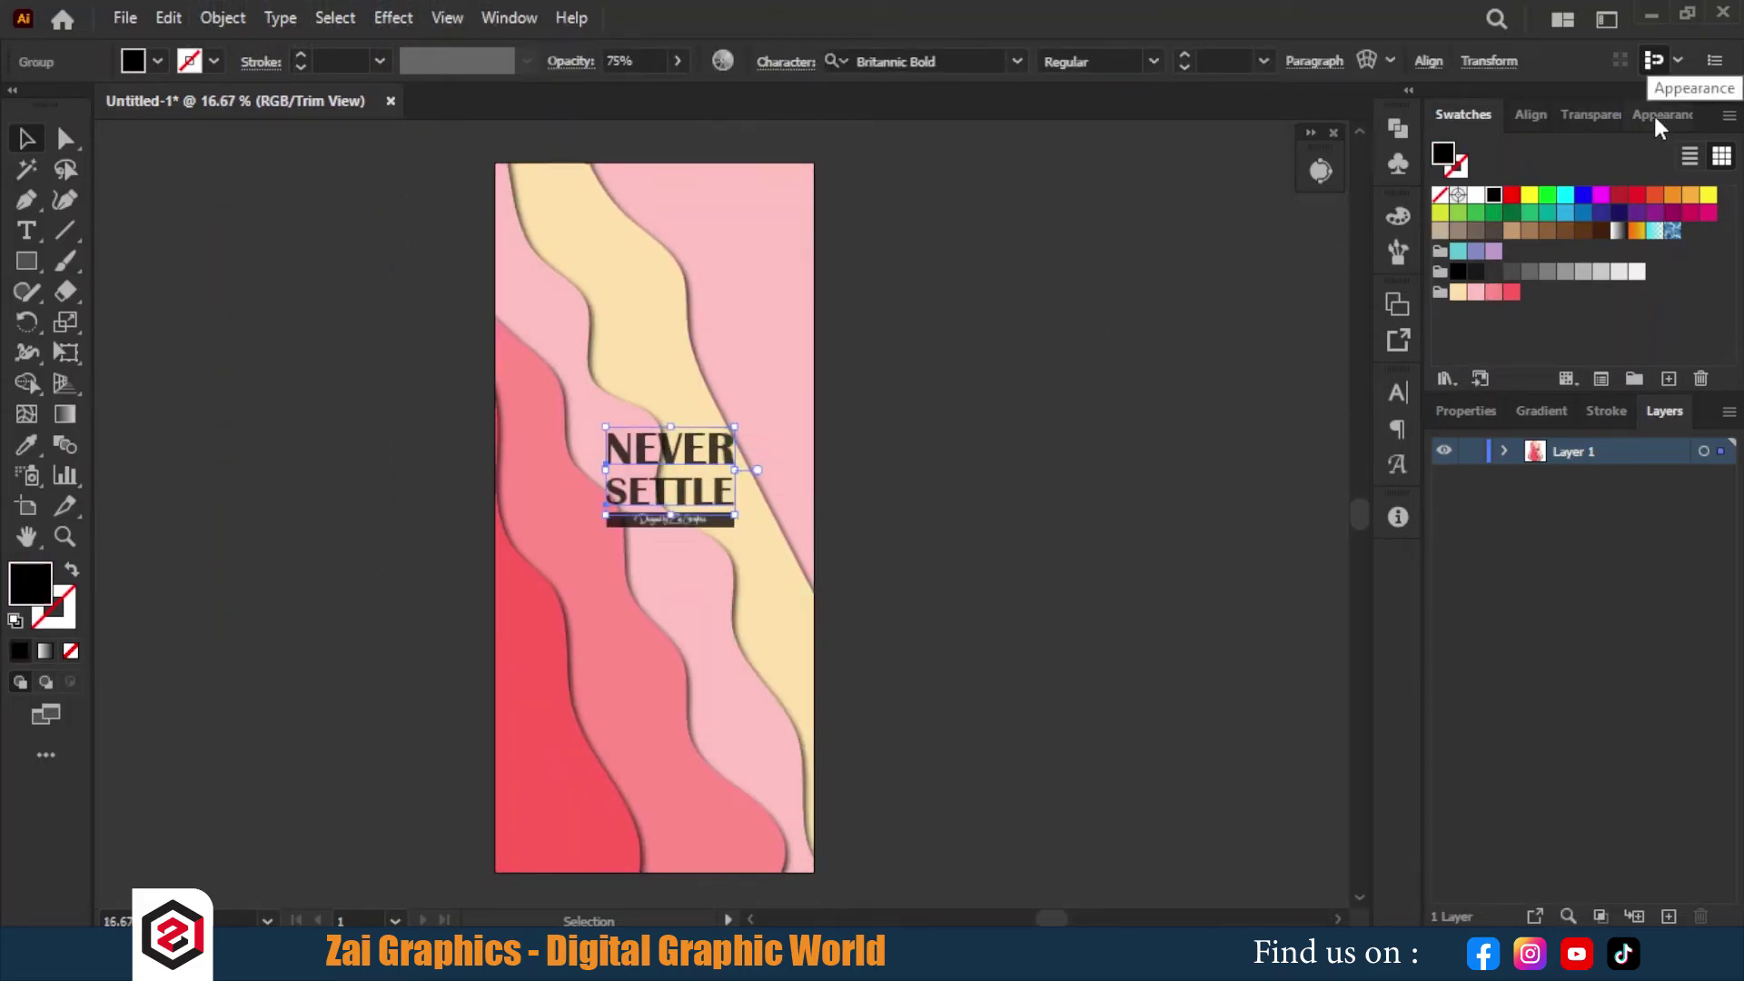
pyautogui.click(1586, 115)
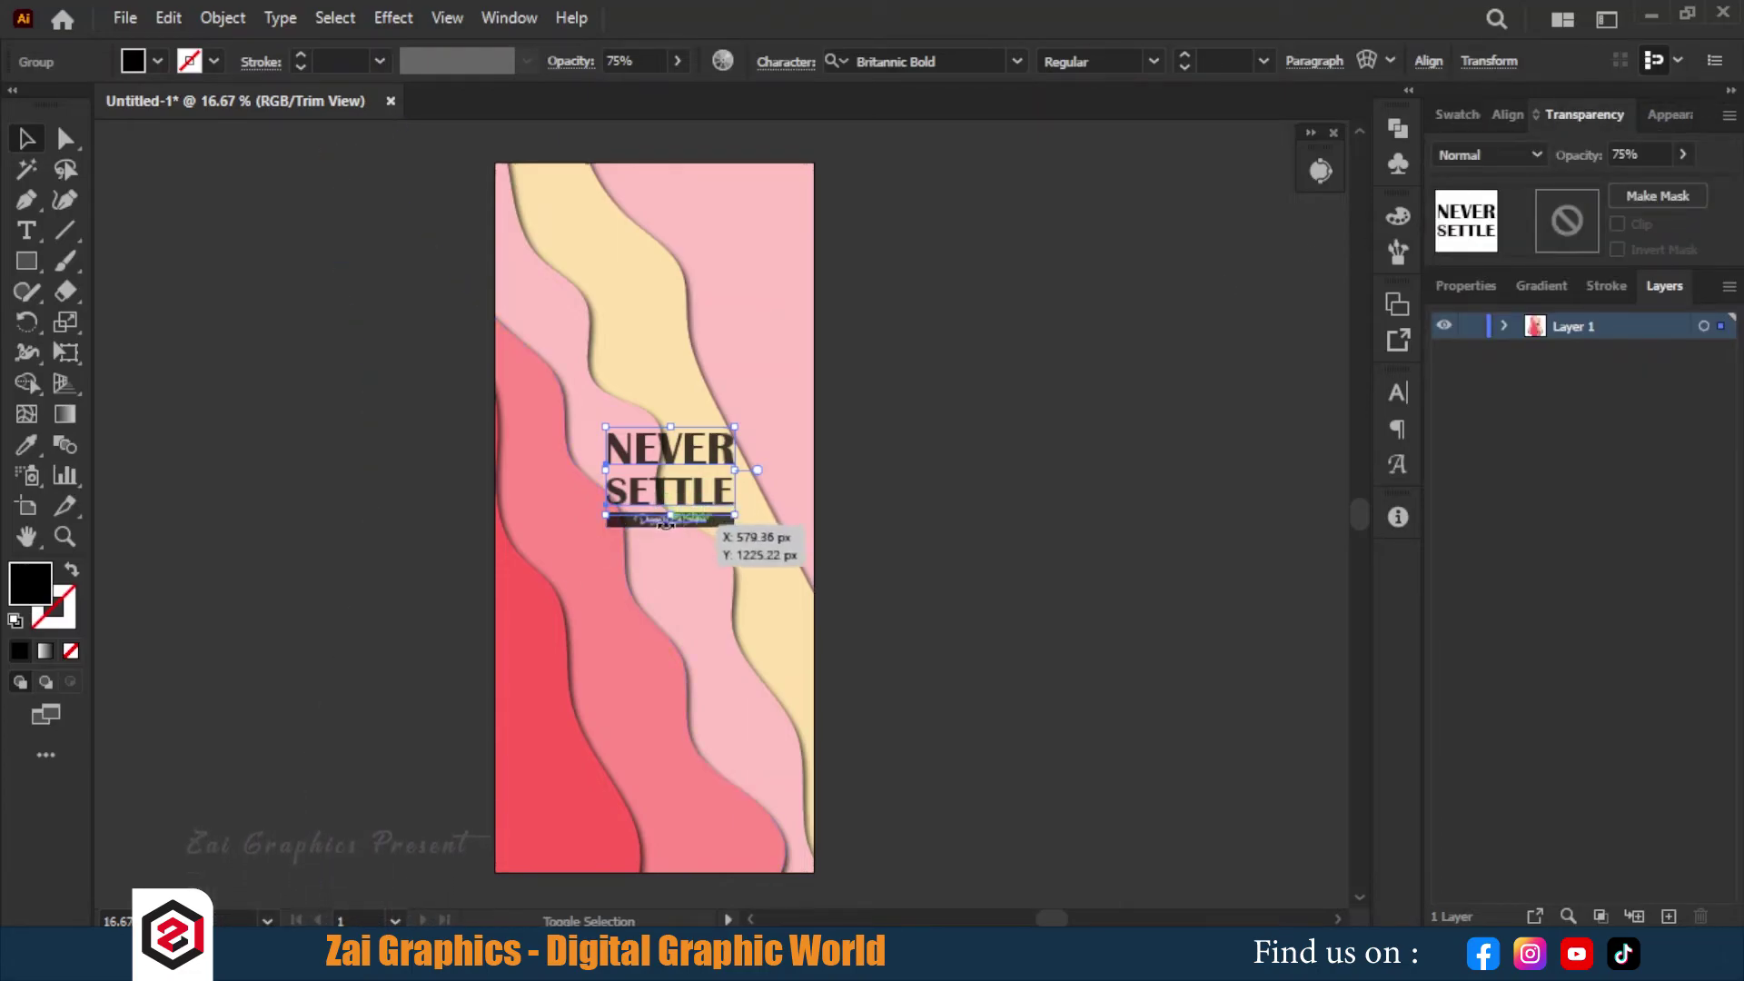
pyautogui.scroll(3, 666, 522)
pyautogui.keyDown('shift'); pyautogui.click(837, 507); pyautogui.keyUp('shift')
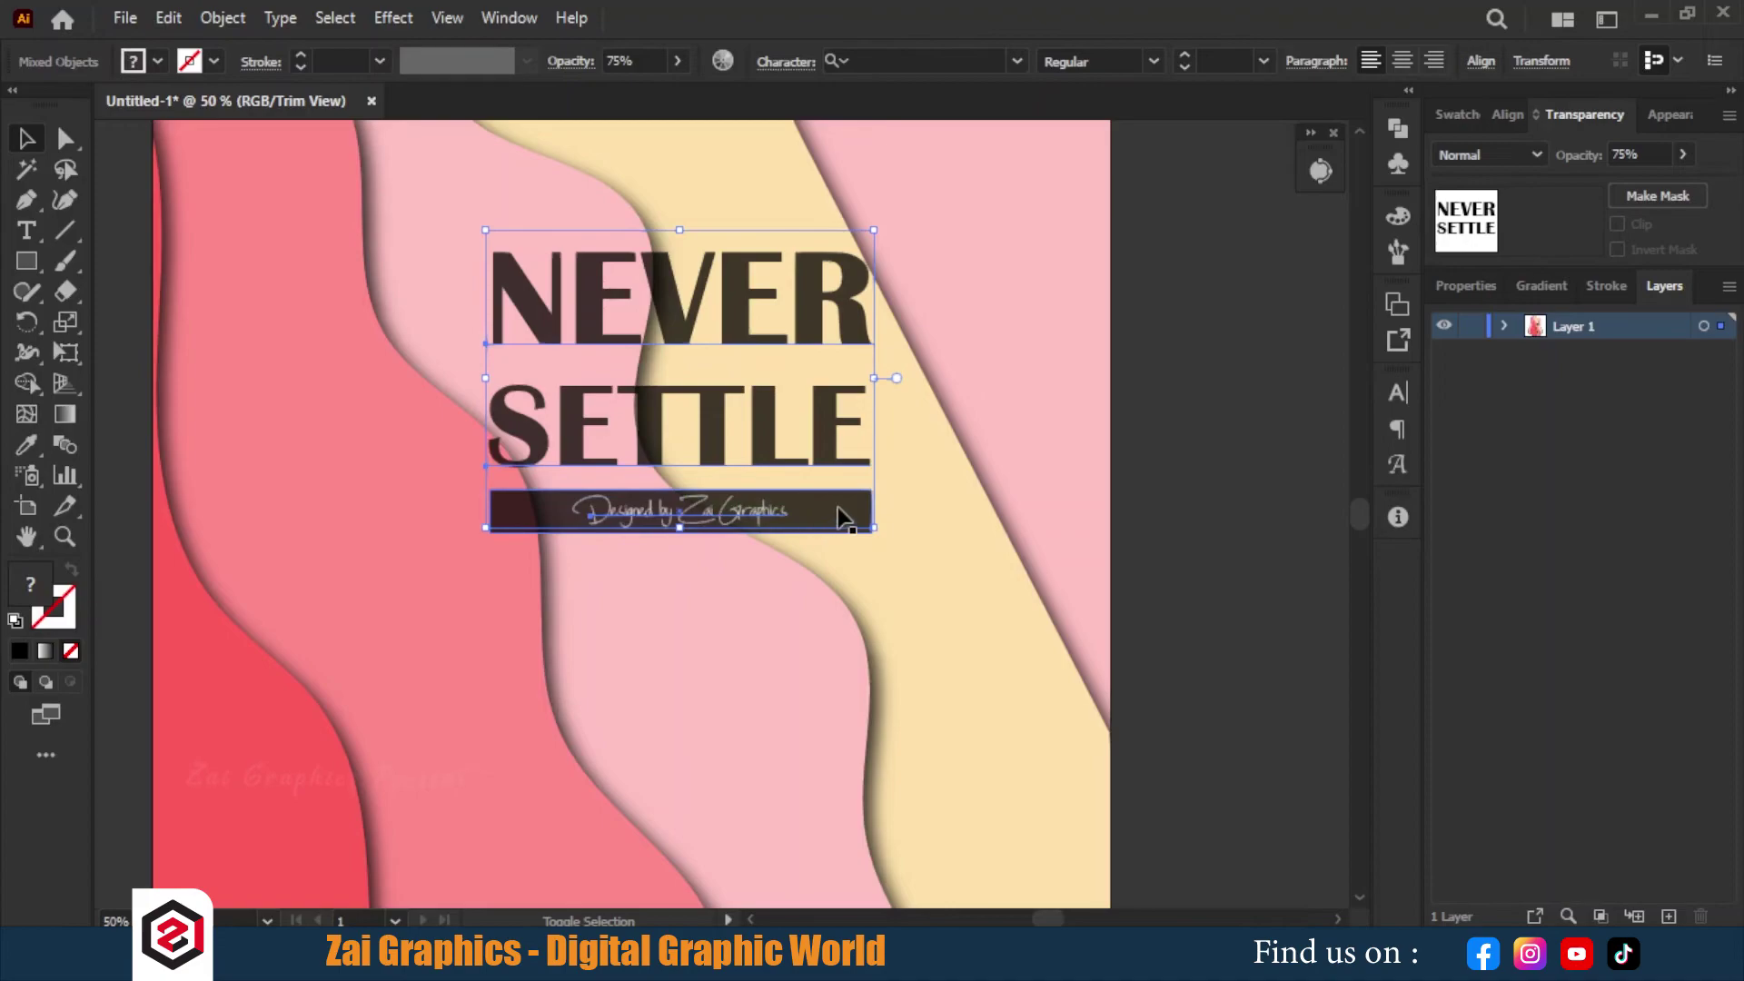
pyautogui.click(1534, 153)
pyautogui.click(1497, 397)
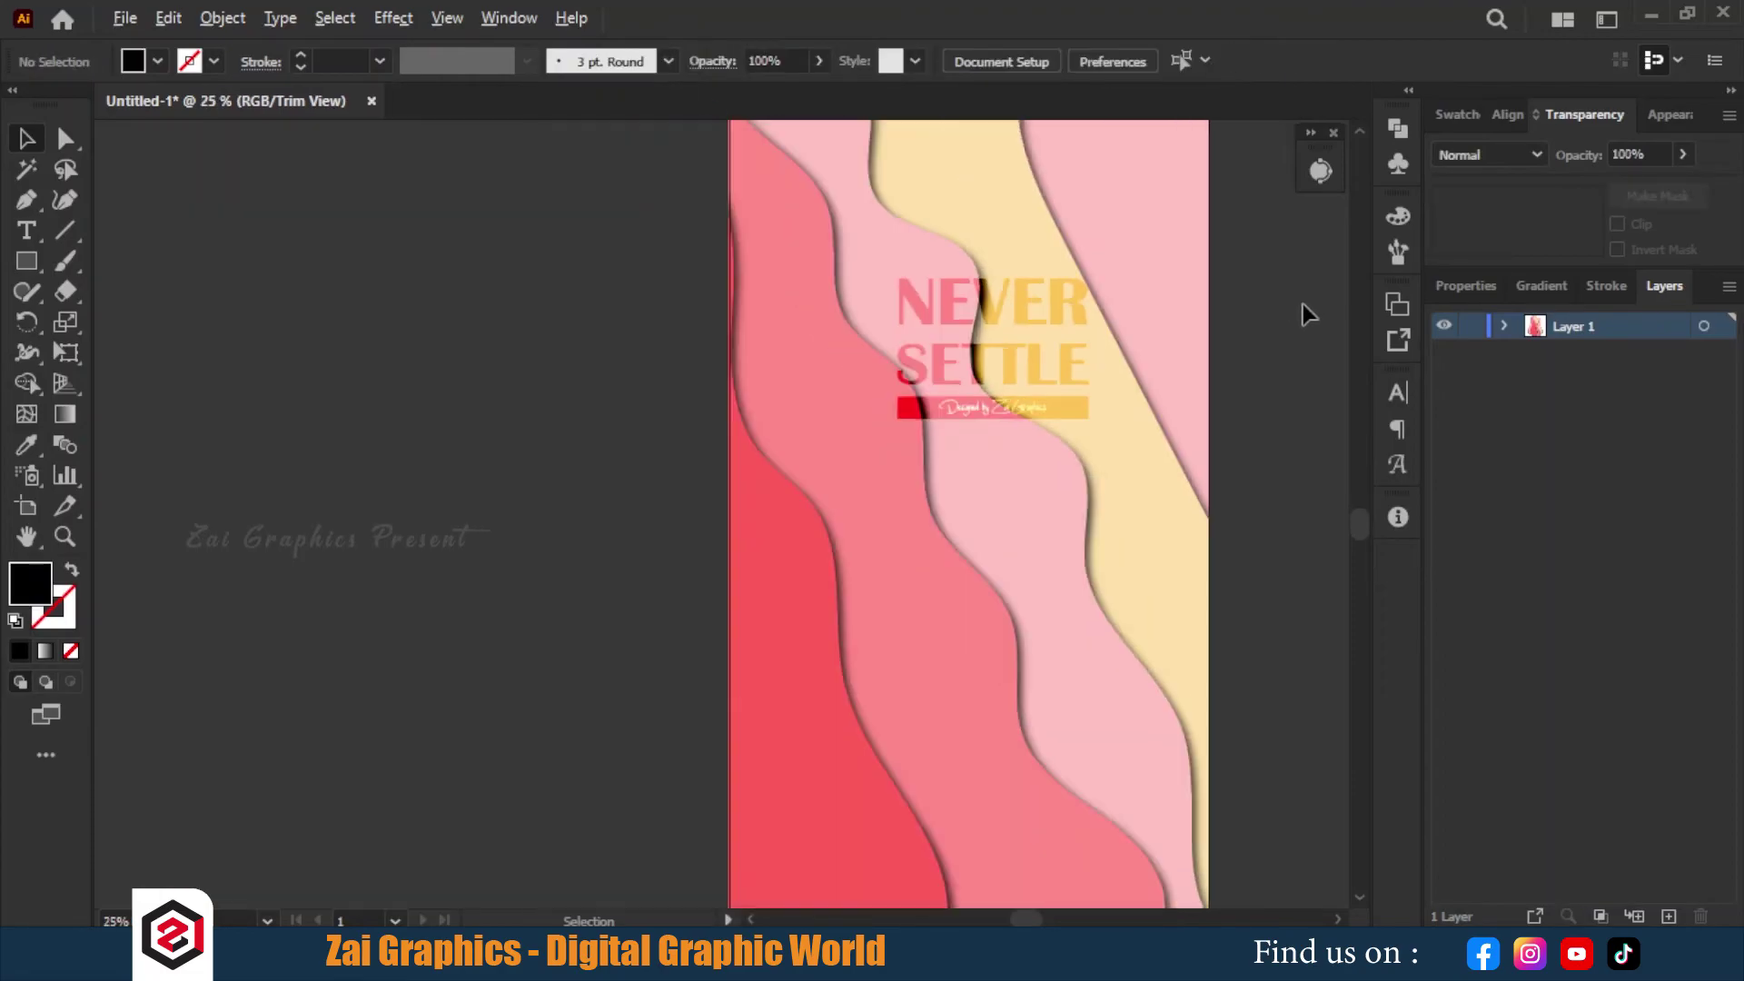
pyautogui.scroll(-1, 1303, 303)
pyautogui.moveTo(1254, 291); pyautogui.dragTo(872, 430)
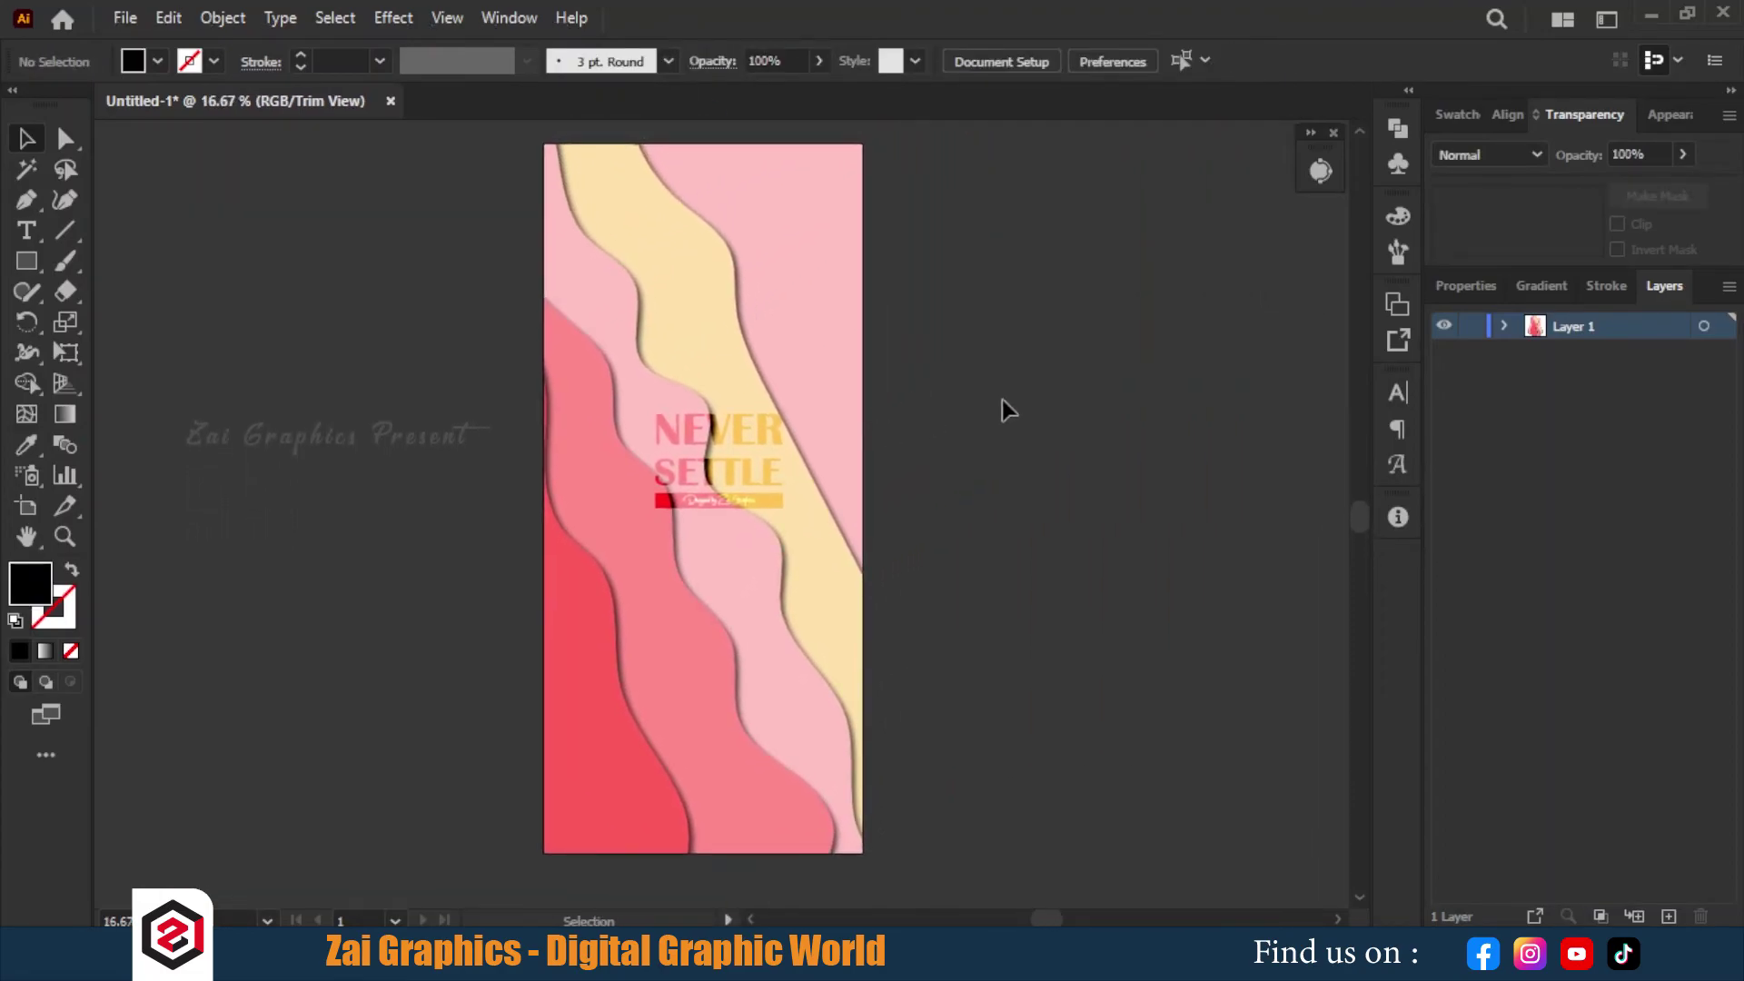